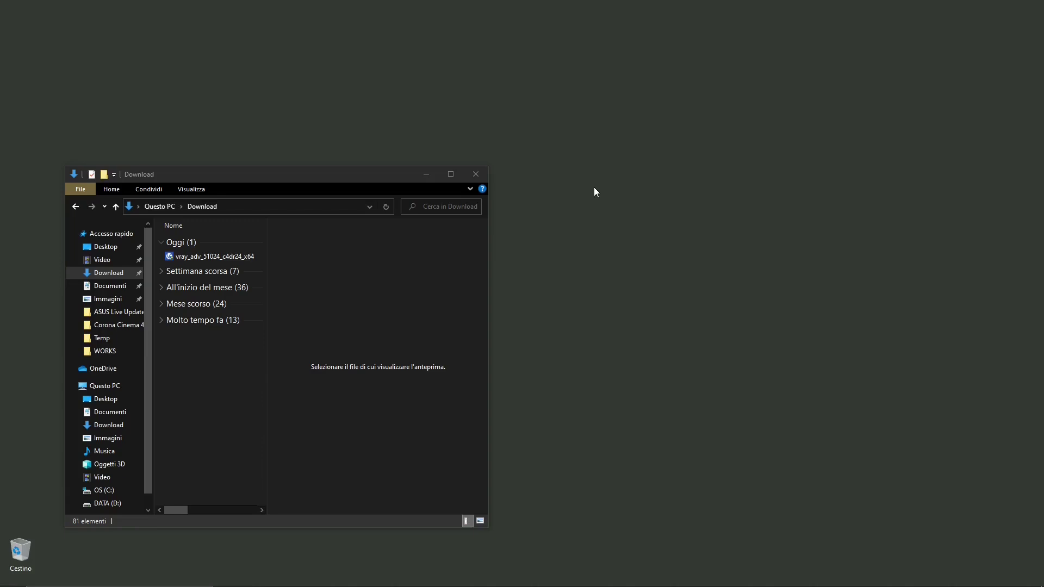
Step: Run the vray_adv_51024_c4dr24_x64 installer from the Download folder
left_click(214, 257)
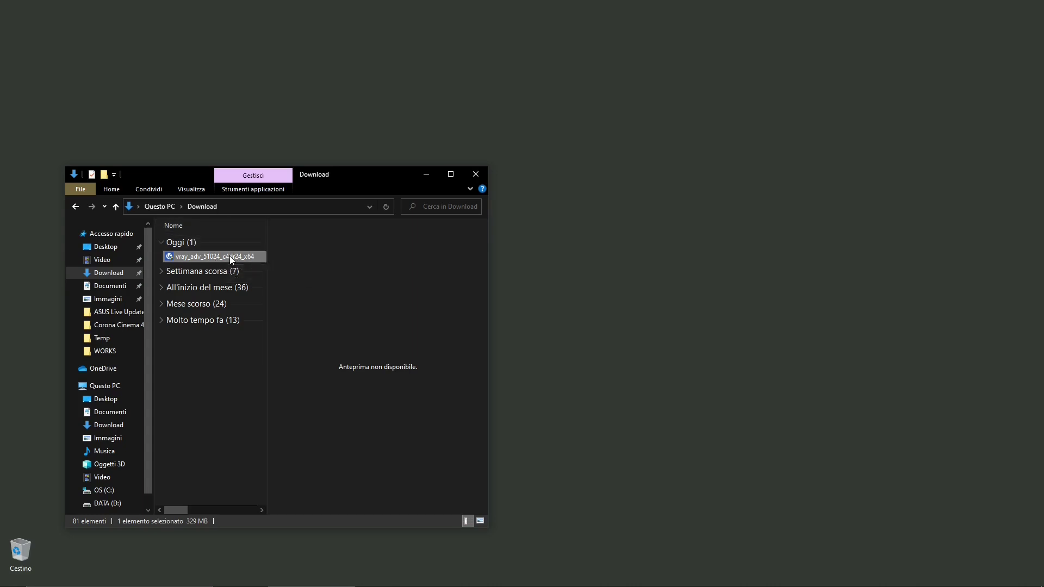
double_click(228, 256)
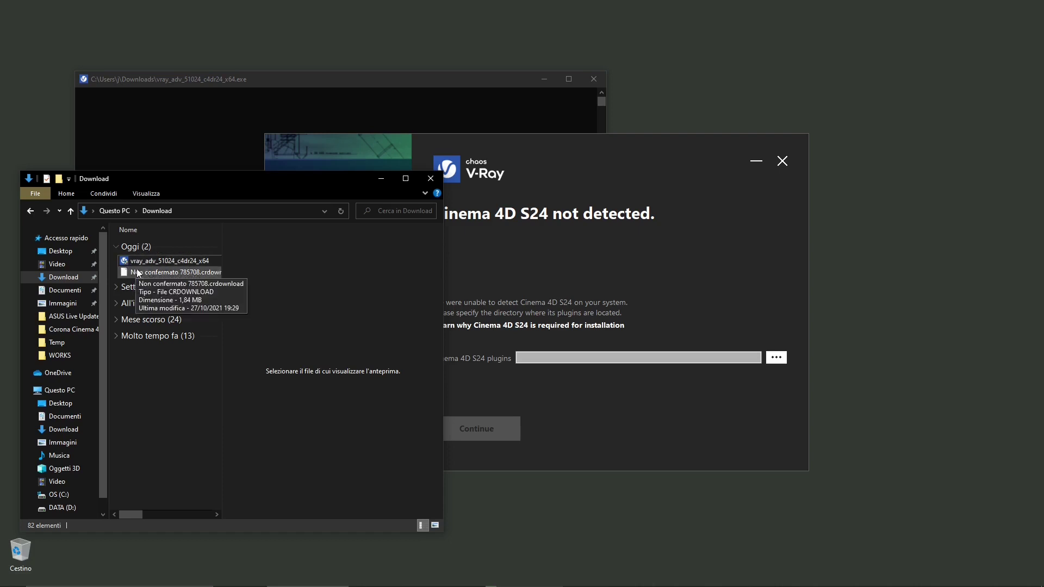
left_click(536, 146)
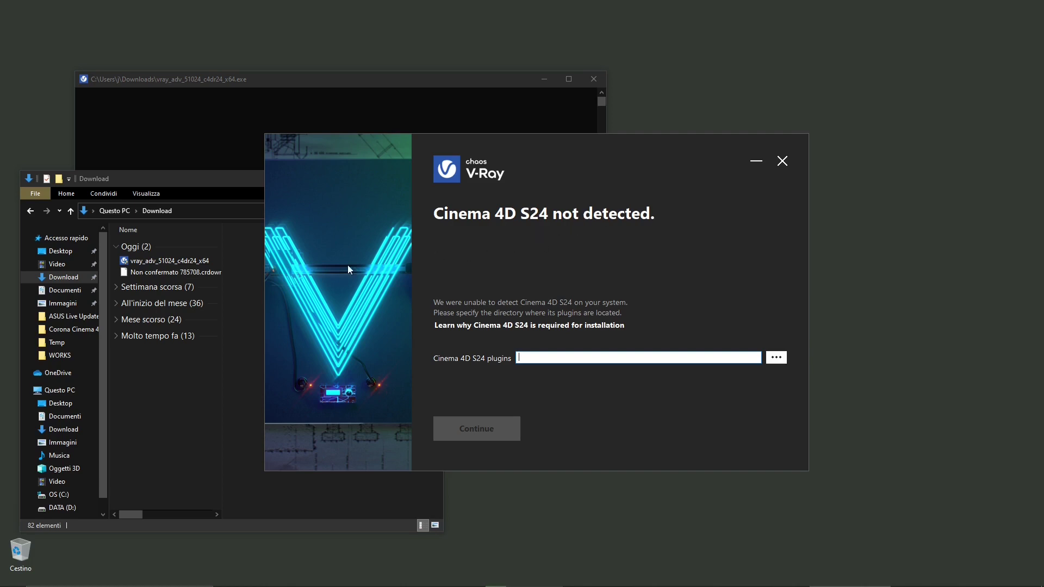
Step: Start the Cinema4D_S24_24.111_Win setup, quit the stalled V-Ray install, and reselect the V-Ray installer
left_click(180, 276)
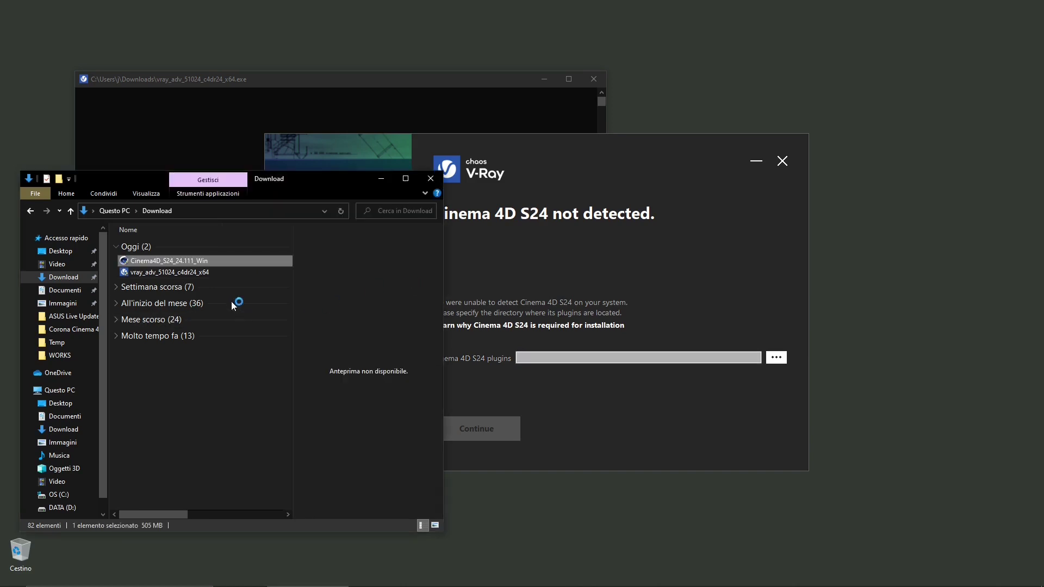
left_click(436, 350)
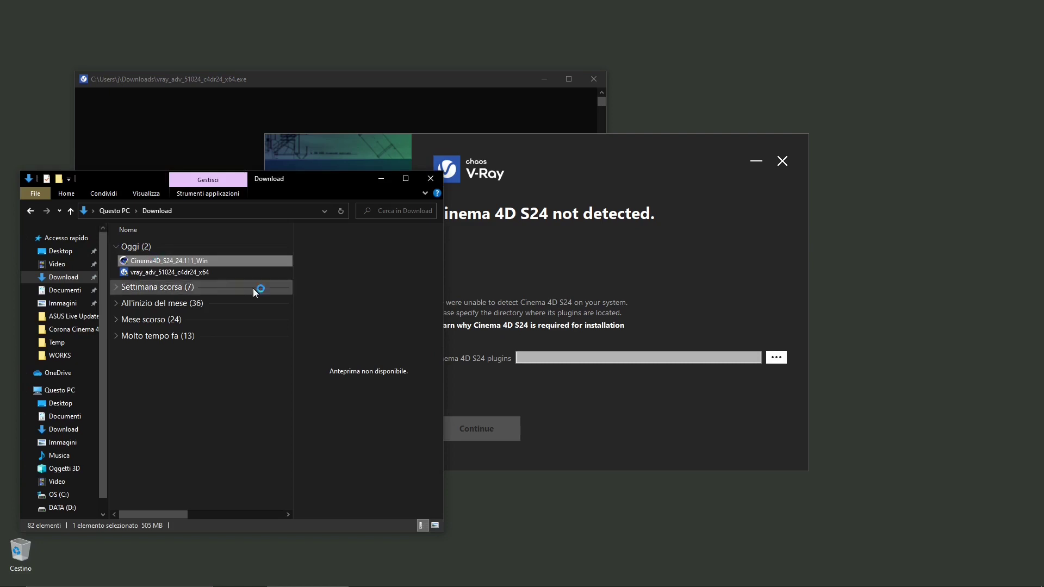
left_click(781, 163)
left_click(490, 349)
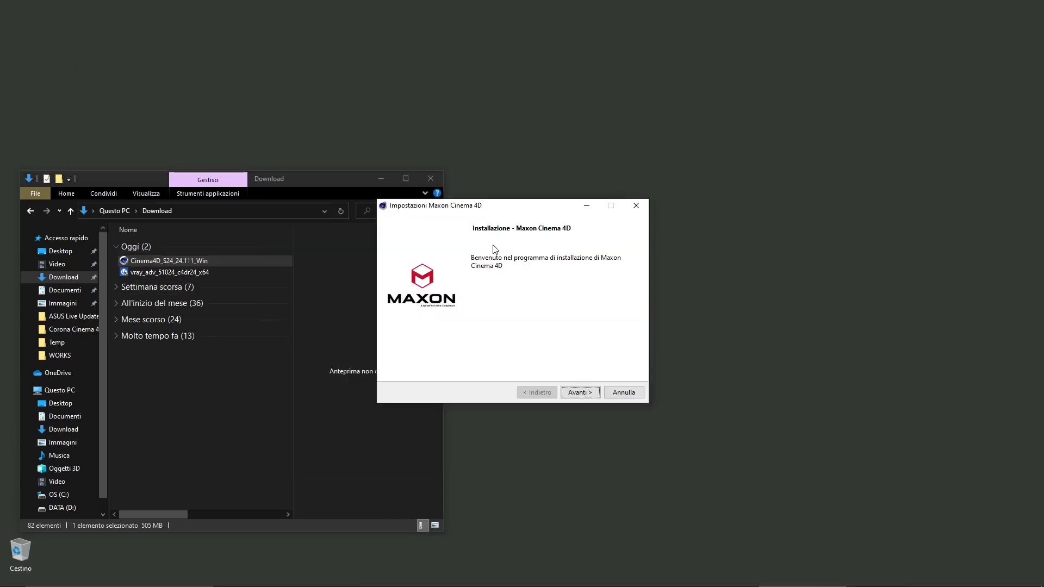
left_click(583, 398)
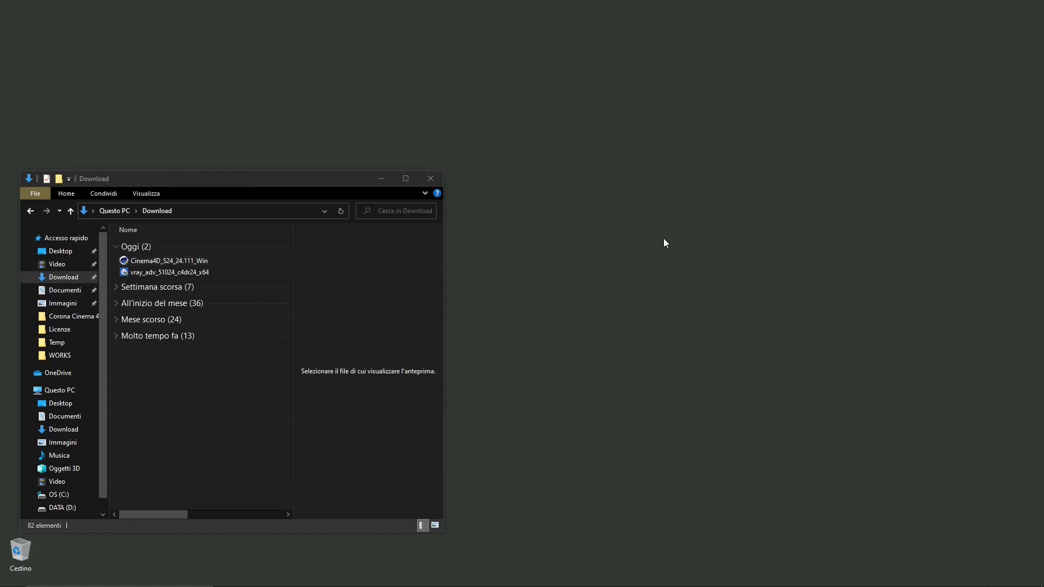
left_click(189, 275)
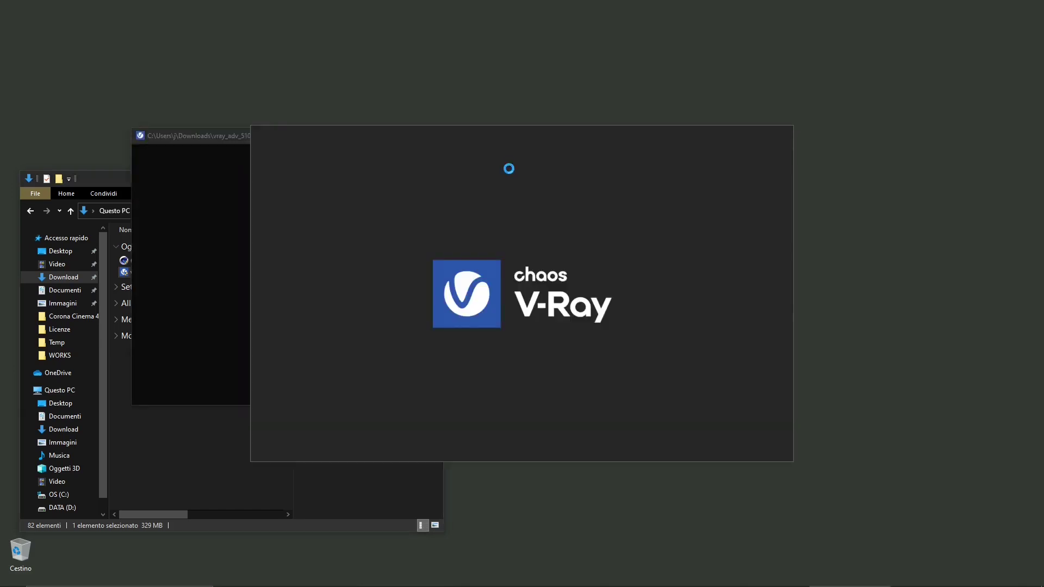
Step: Accept the V-Ray agreement, install V-Ray for Cinema 4D S24, and finish with Done
left_click(452, 388)
left_click(464, 419)
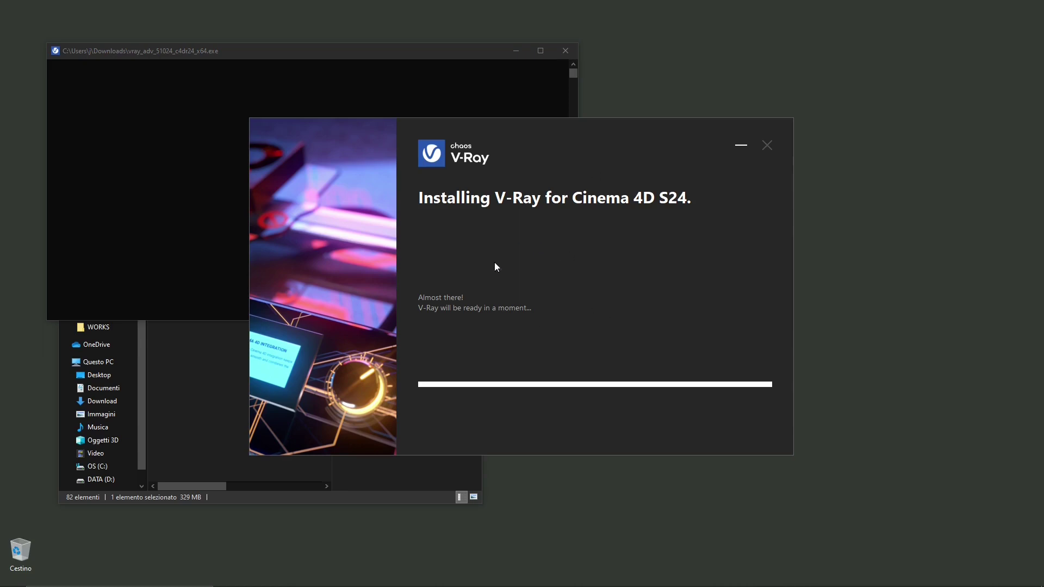
left_click(475, 409)
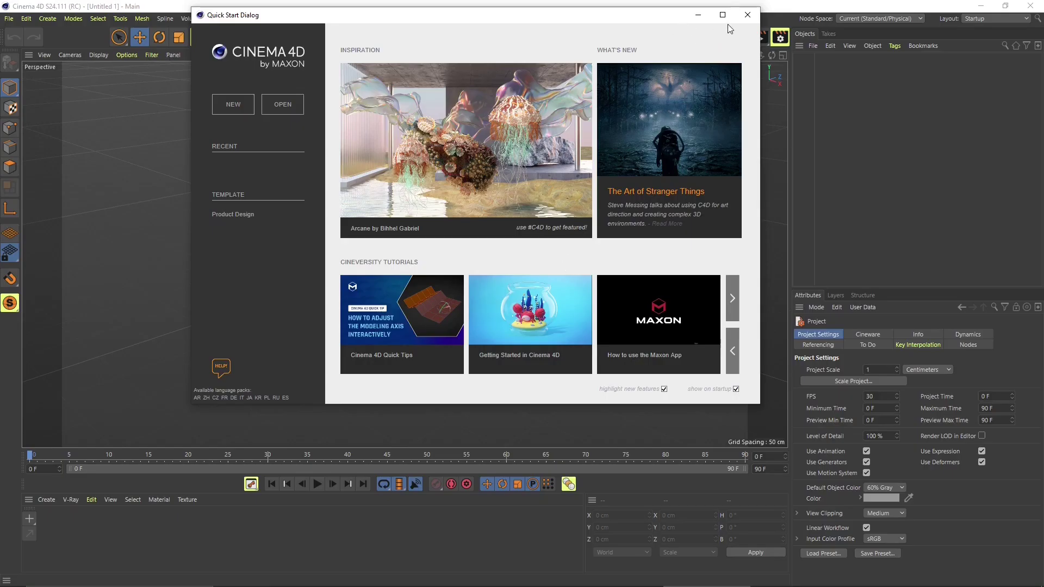
Step: Close the Quick Start Dialog and tear off the V-Ray menu as a floating palette
left_click(748, 15)
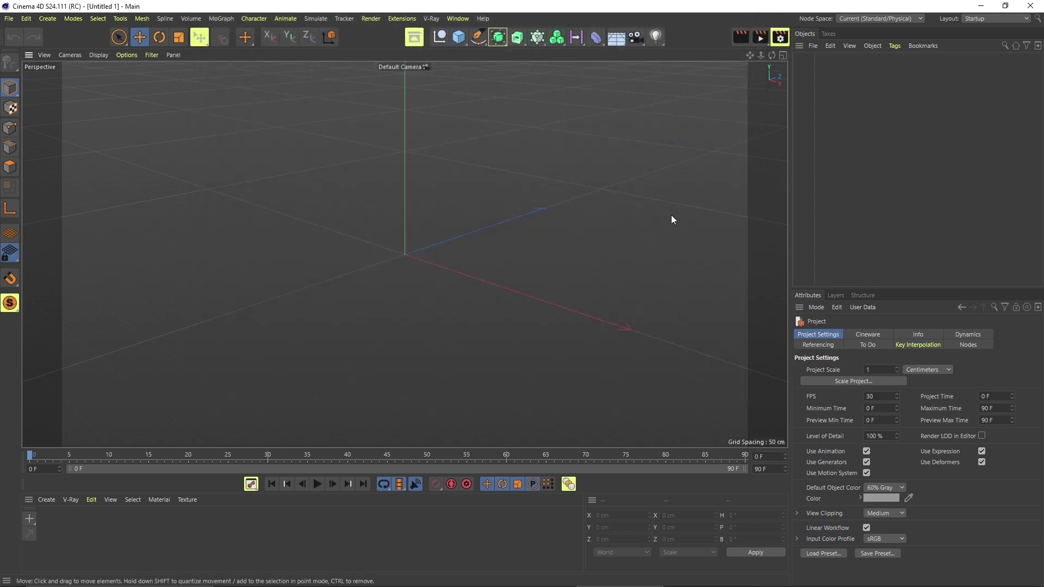
left_click(430, 19)
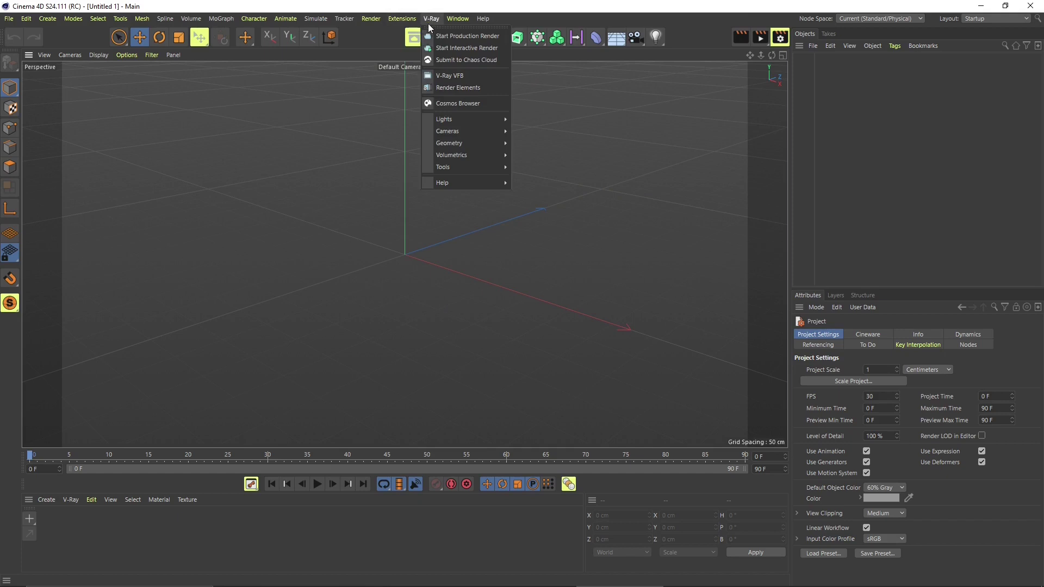
left_click(429, 27)
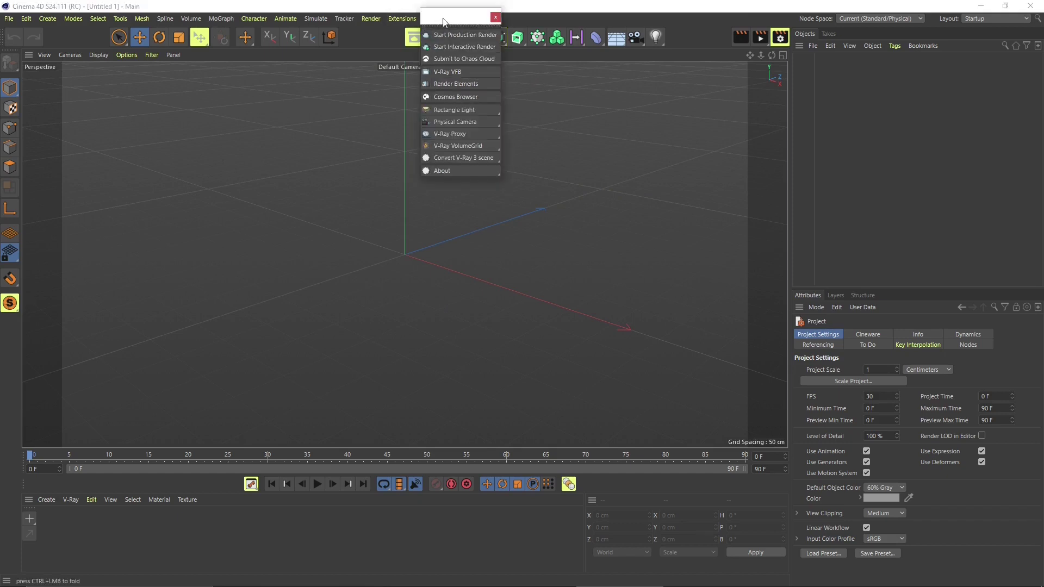
left_click_drag(444, 22, 673, 83)
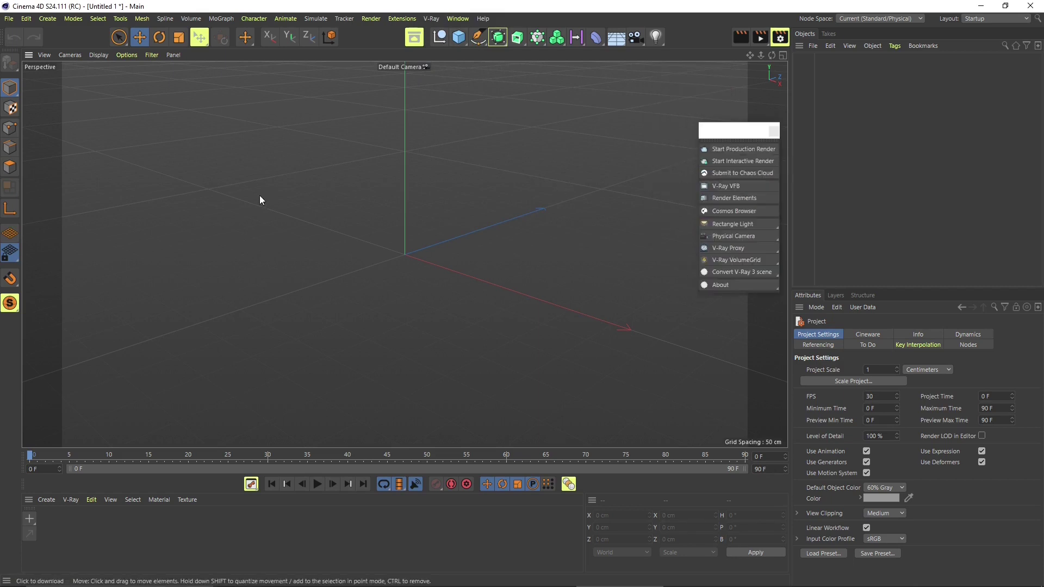
Step: Add a Text primitive and select its default 'Text' content to replace with VRAY CINEMA 4D
left_click(48, 18)
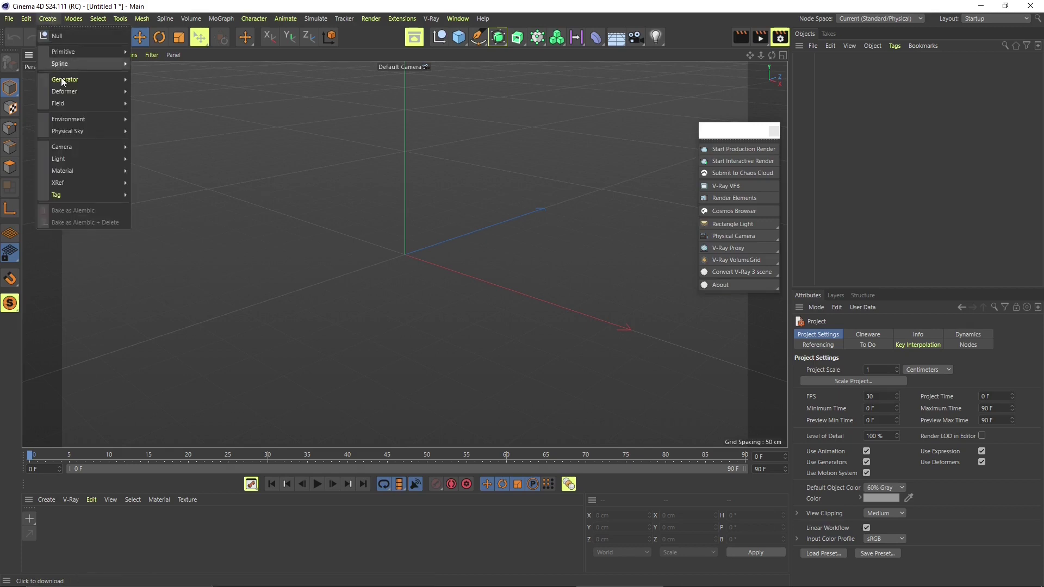
mouse_move(68, 78)
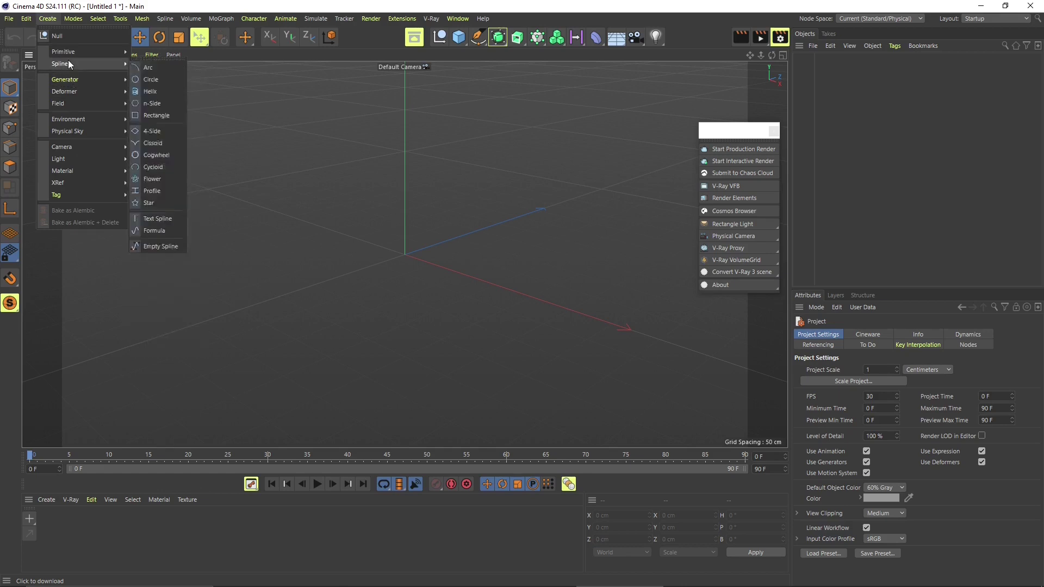
mouse_move(68, 56)
left_click(282, 169)
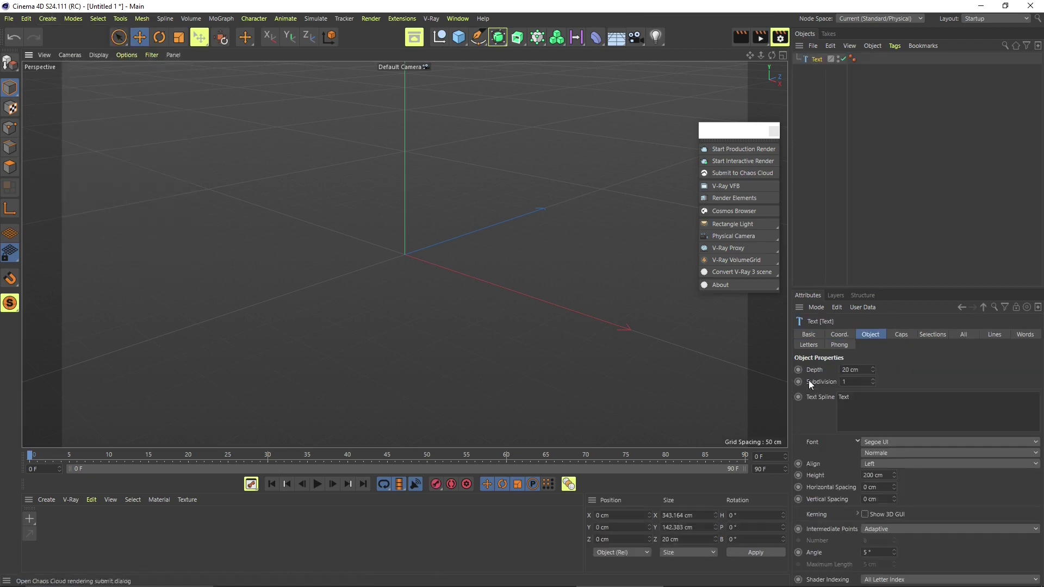
double_click(843, 397)
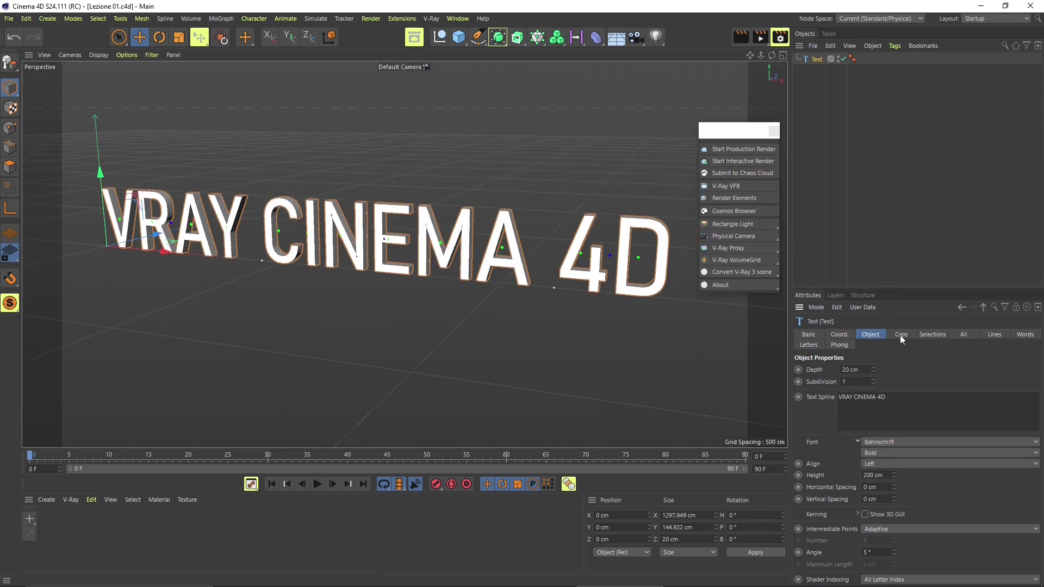
Step: Set the text's round cap bevel to 2.45 cm size with 2 segments
left_click(900, 336)
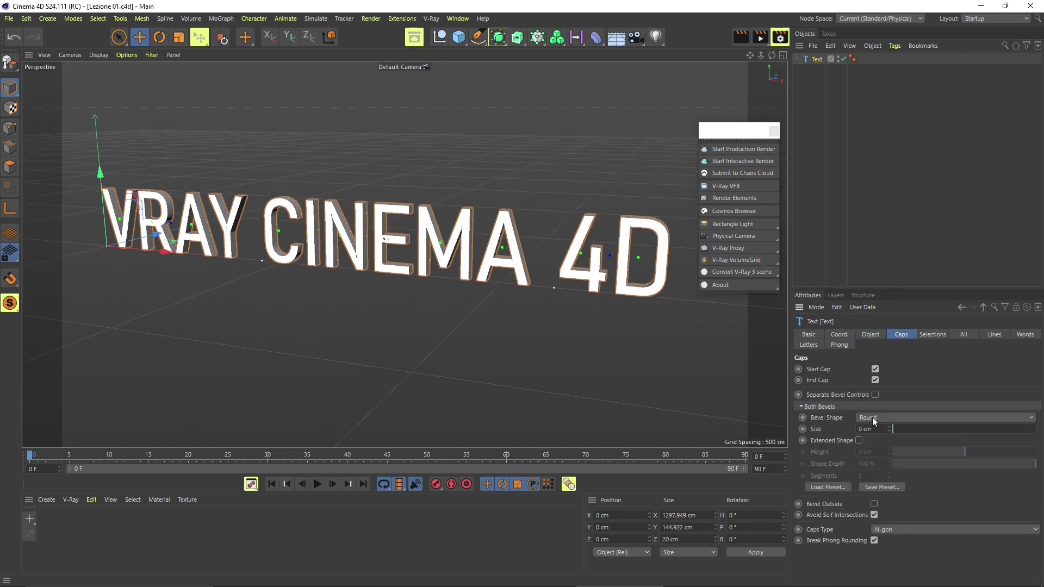
mouse_move(901, 428)
left_mouse_down()
mouse_move(919, 429)
mouse_move(896, 429)
left_mouse_up()
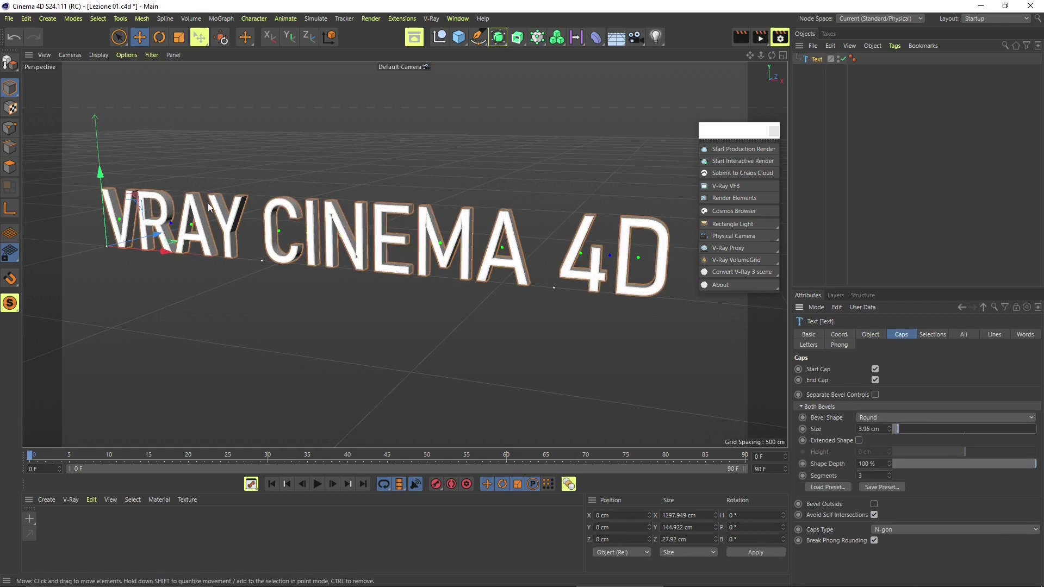
left_click(889, 480)
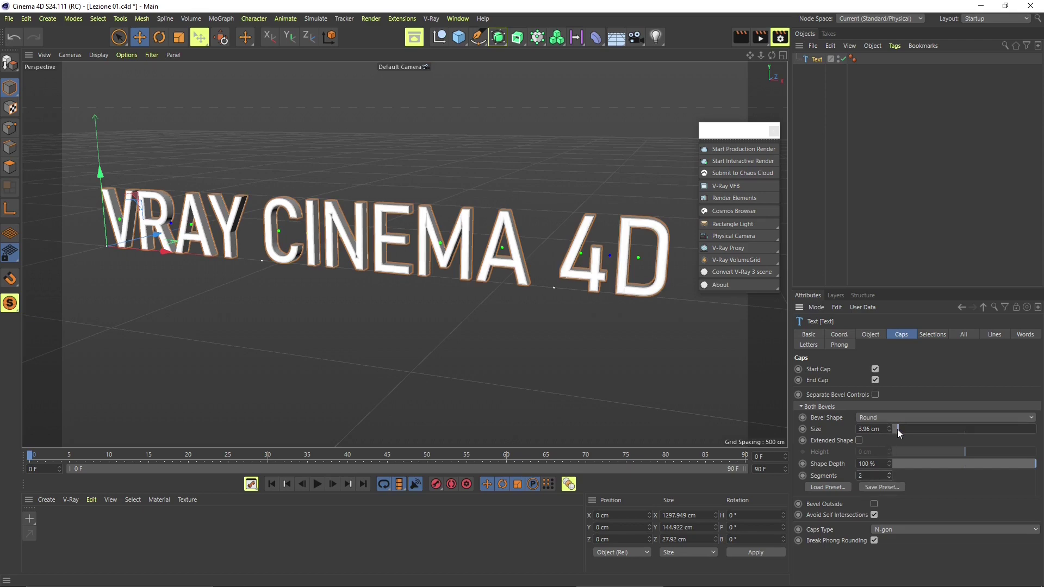
left_click_drag(898, 433, 894, 429)
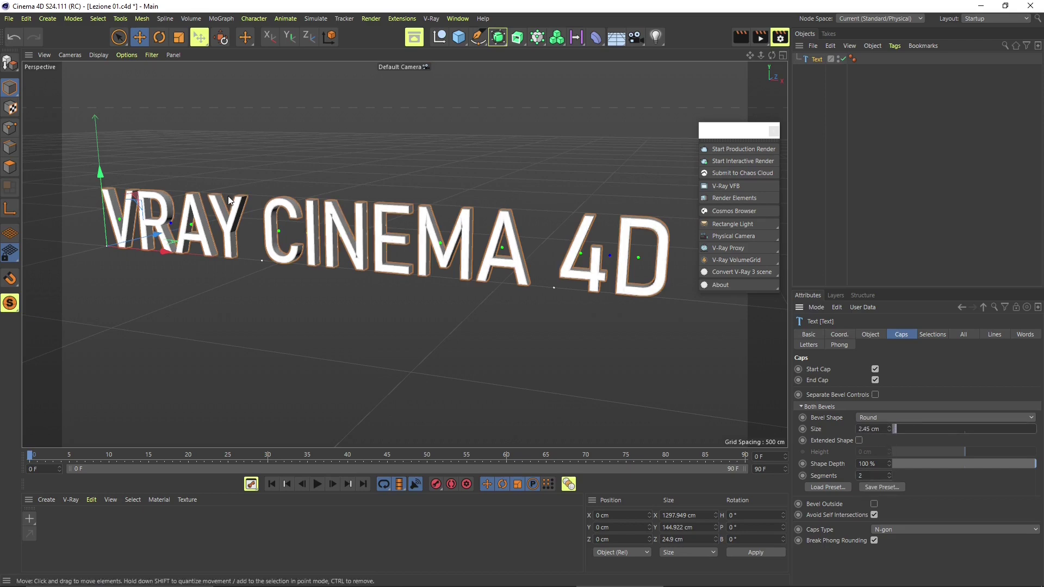
scroll(229, 197, "up", 1)
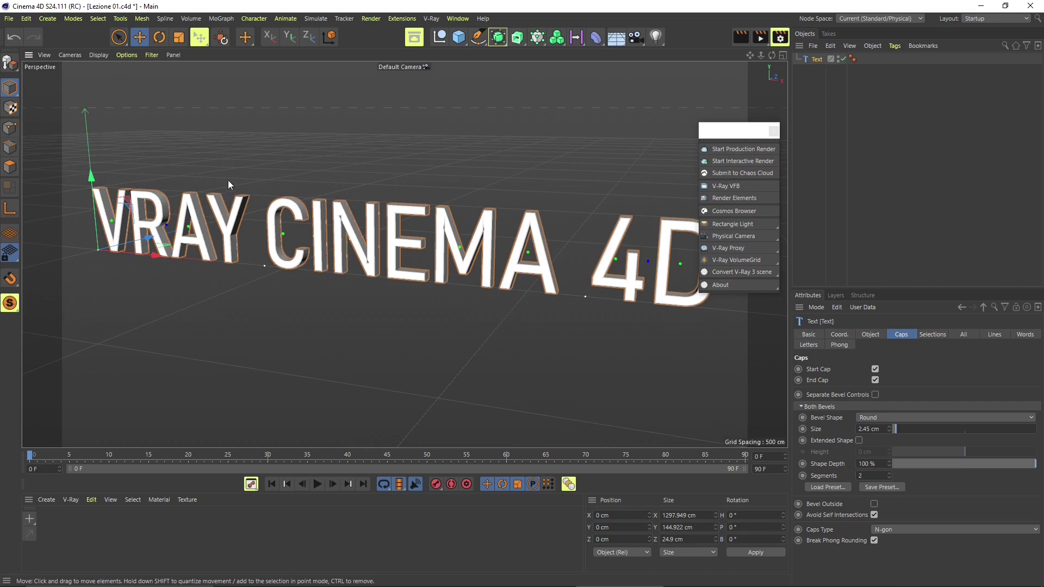
scroll(323, 291, "down", 1)
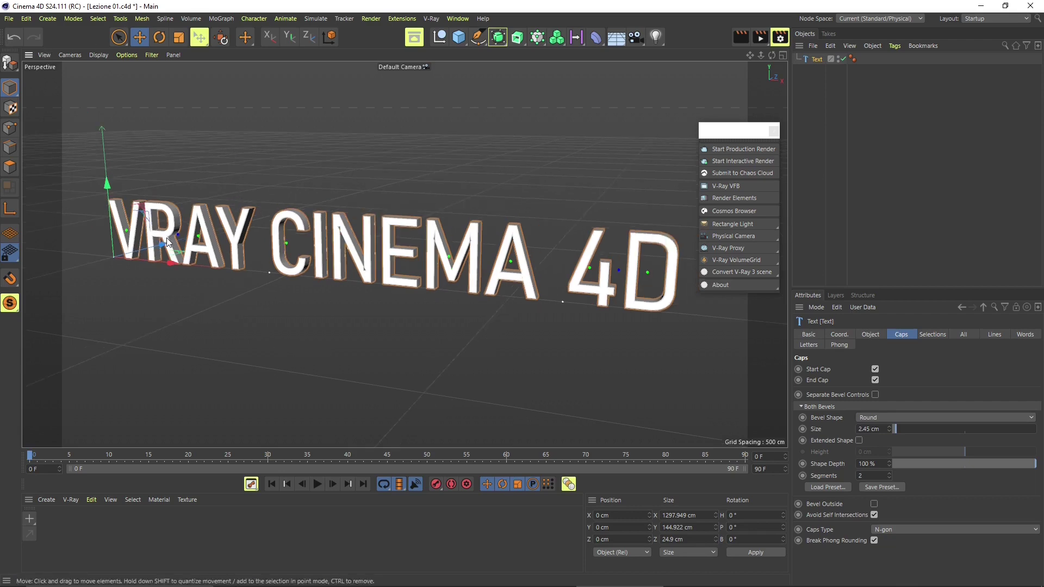
scroll(168, 242, "down", 1)
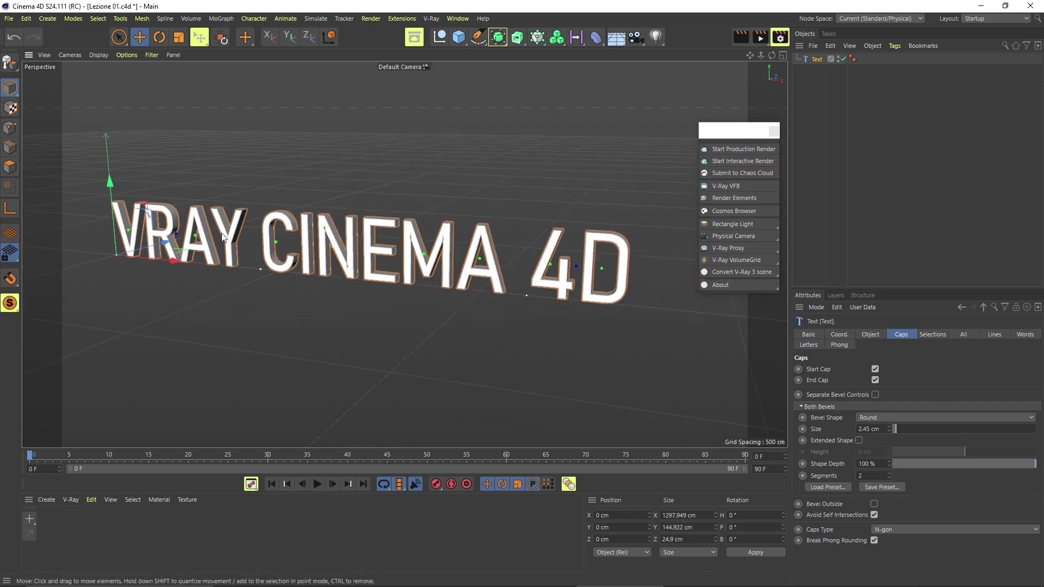
left_click(44, 54)
mouse_move(64, 56)
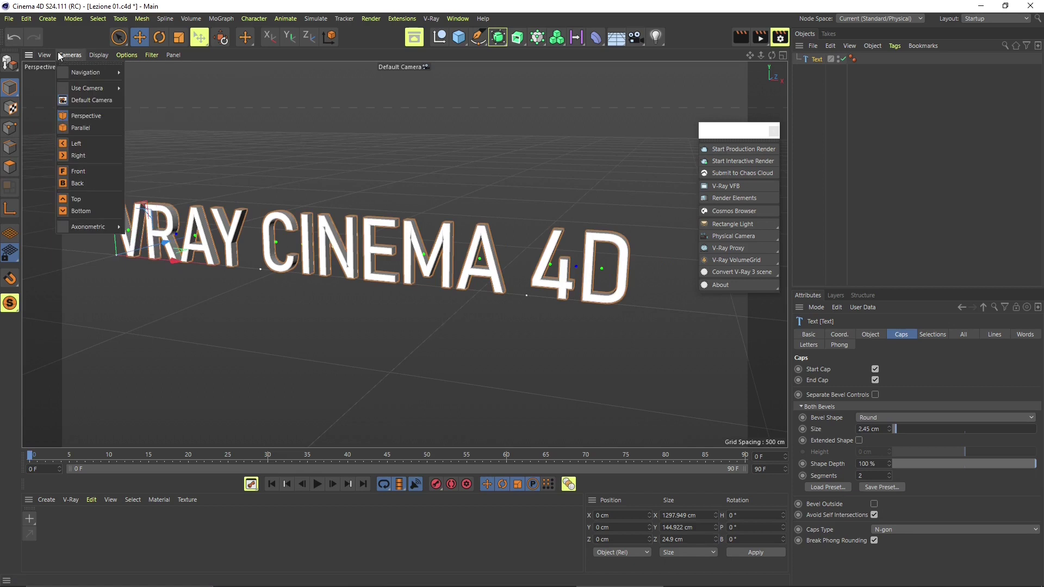
Step: Add a Plane, slide it behind the text along X, and stretch it to about 2047 × 2322 cm
left_click(48, 18)
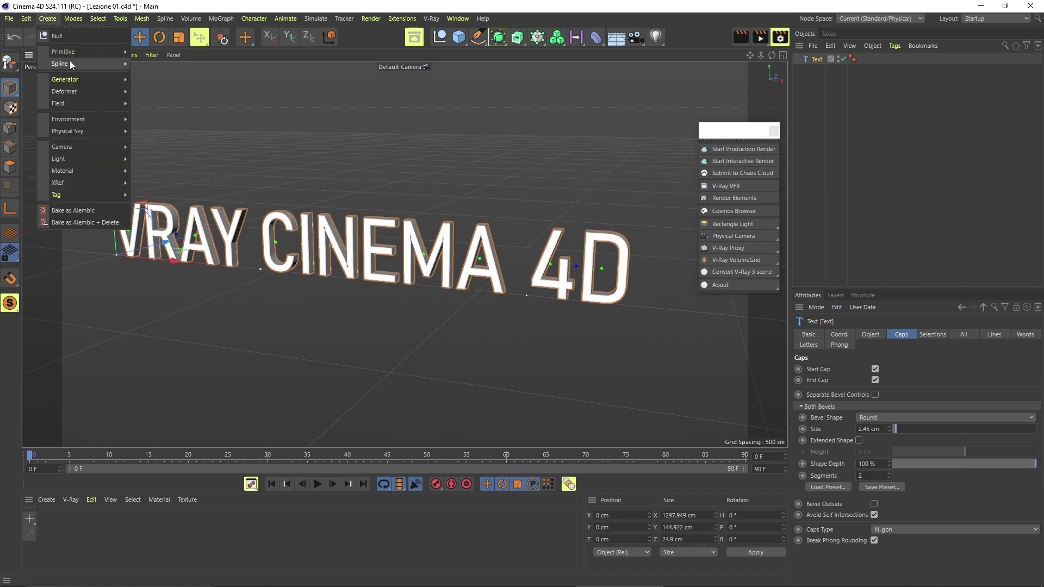
mouse_move(71, 51)
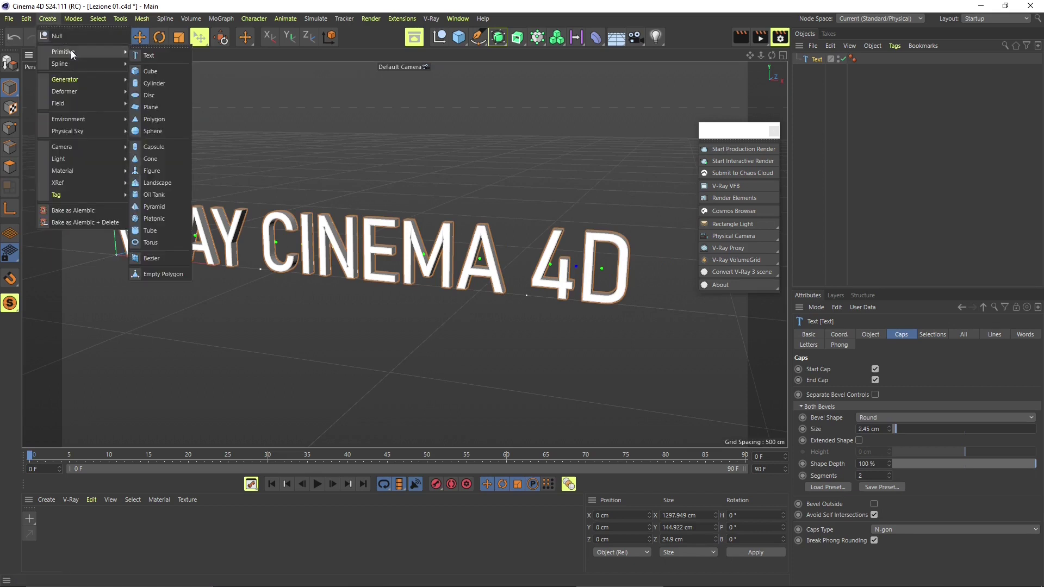
left_click(150, 107)
left_click_drag(154, 259, 736, 358)
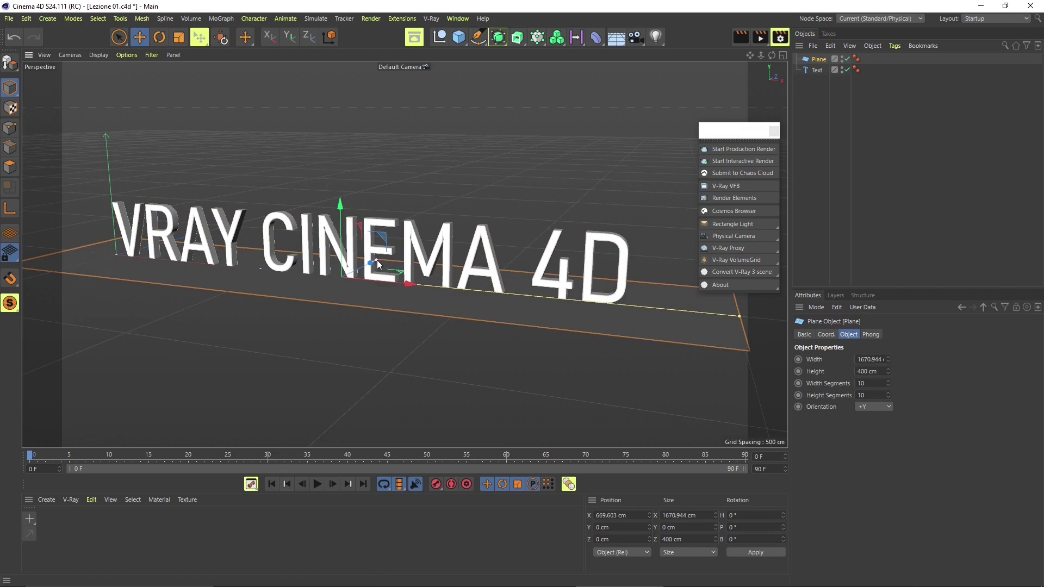
left_click_drag(371, 264, 329, 435)
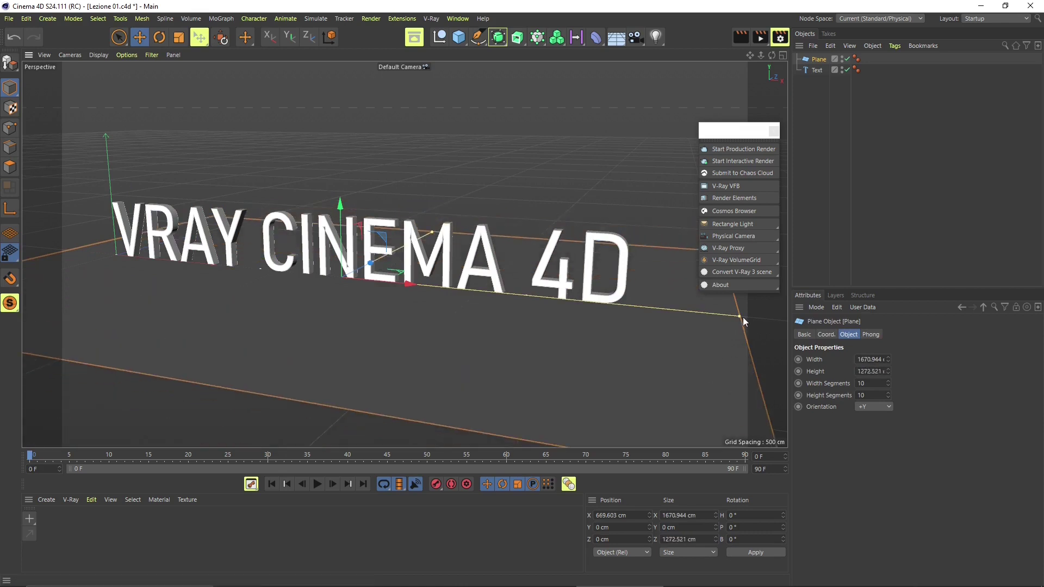
left_click_drag(742, 318, 488, 201)
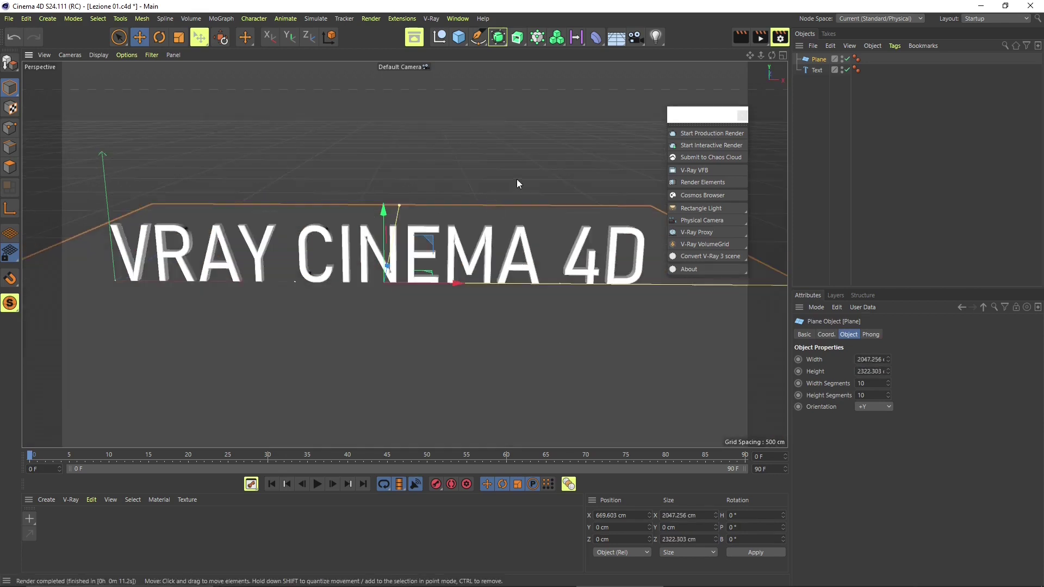
Step: Switch the Render Settings renderer from Standard to V-Ray
left_click(778, 38)
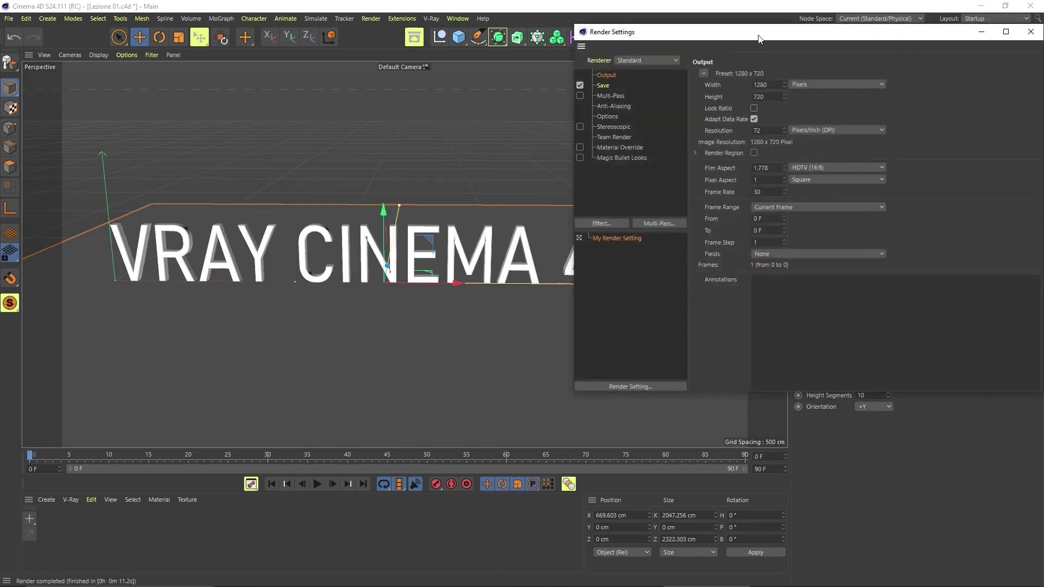
left_click_drag(757, 39, 459, 140)
left_click_drag(603, 133, 508, 124)
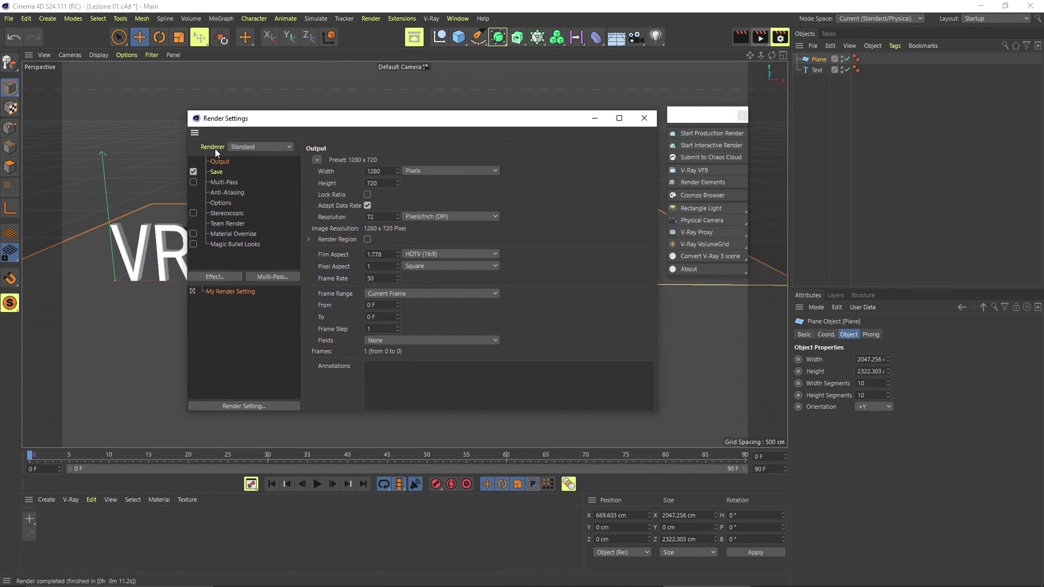
left_click(266, 147)
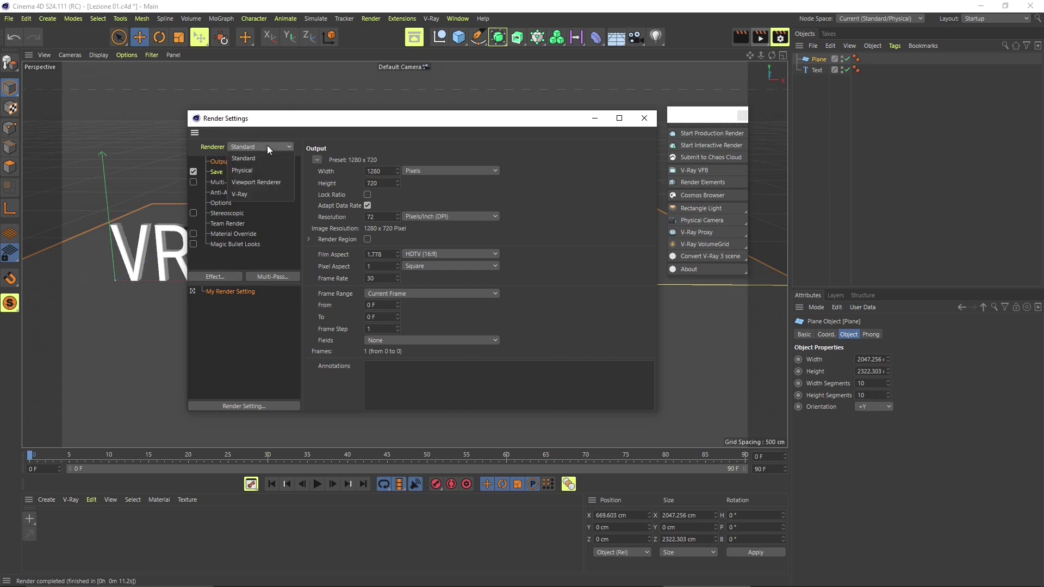
left_click(240, 196)
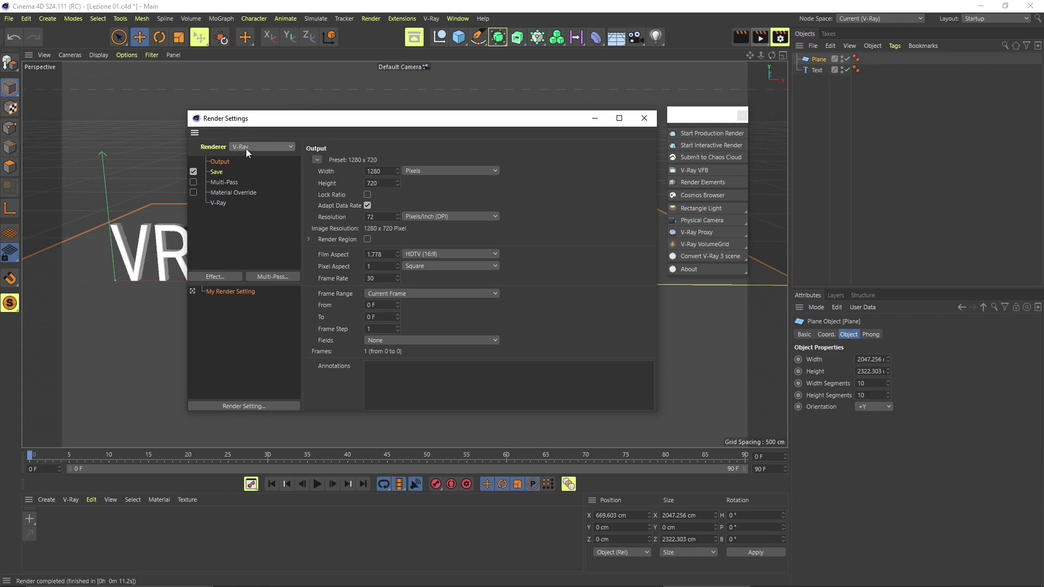
left_click(246, 148)
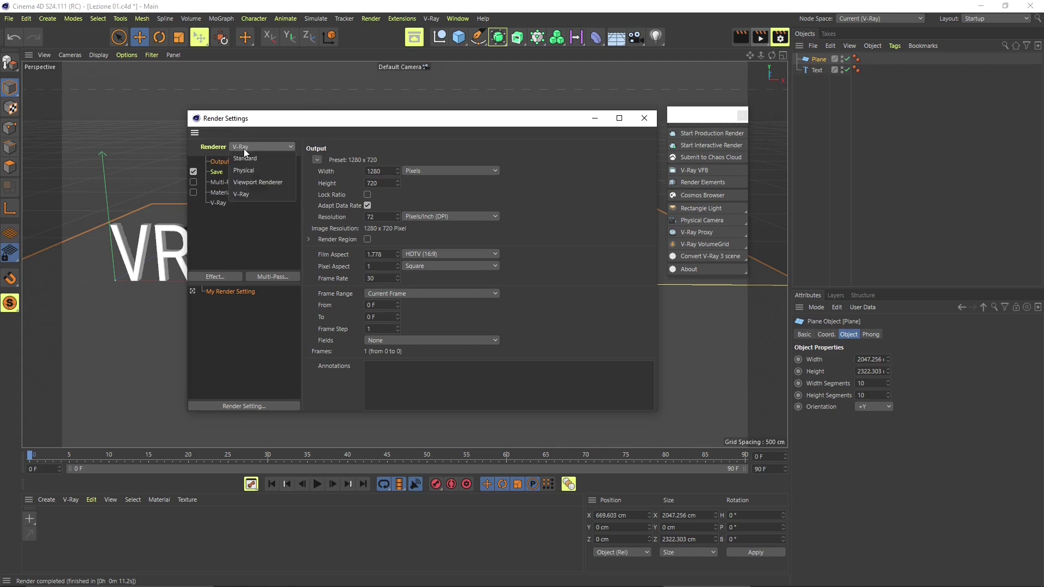
left_click(242, 195)
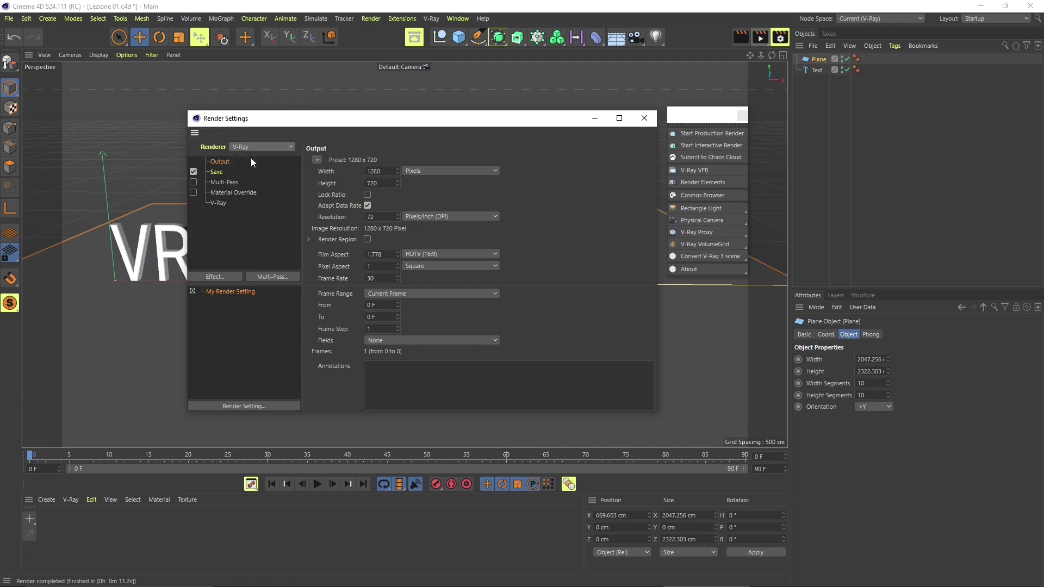
Step: Review the Common, V-Ray and GI pages, expanding colour mapping, light cache and caustics
left_click(218, 204)
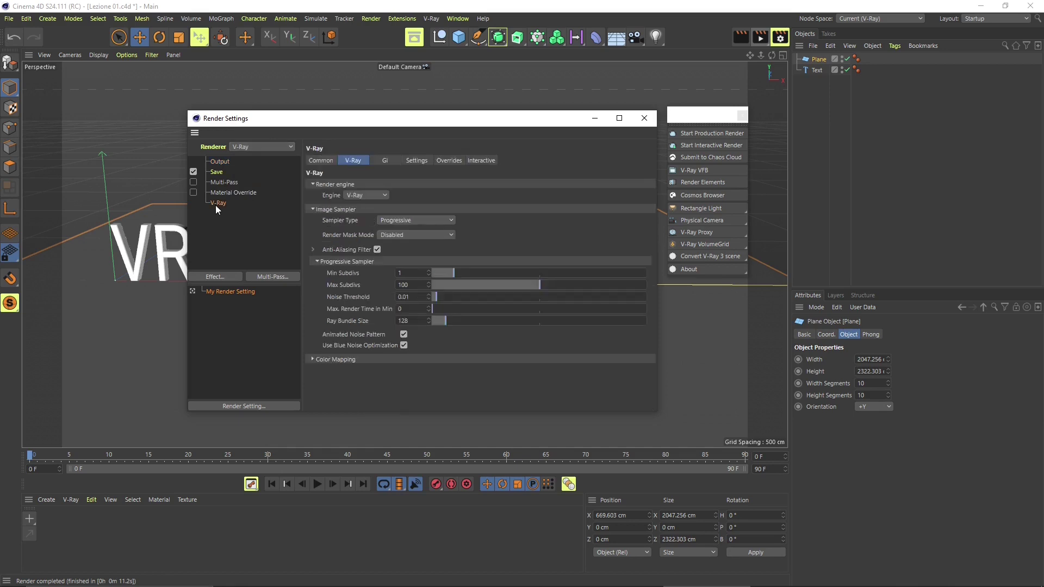
left_click(321, 161)
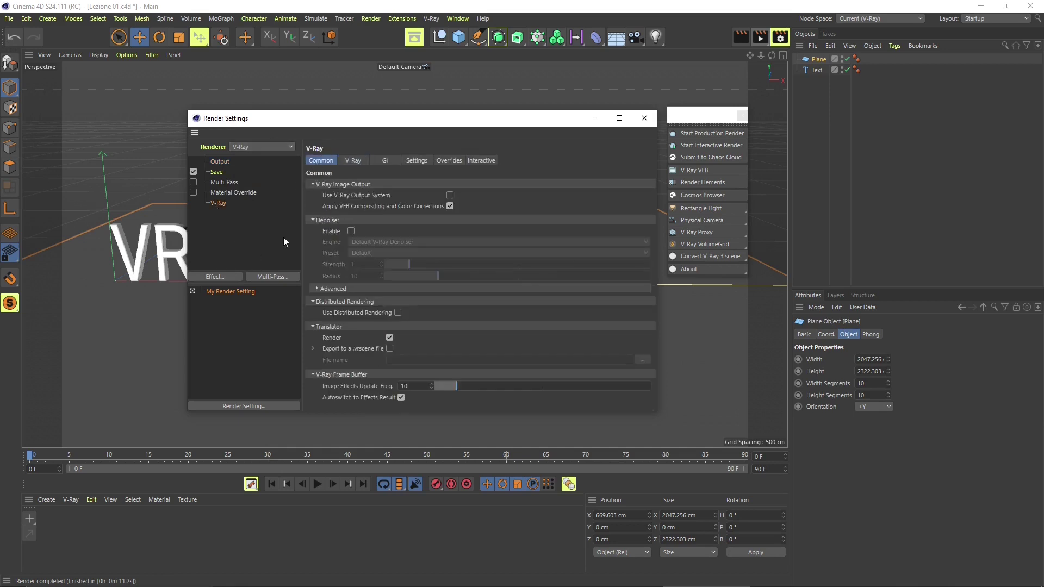
left_click_drag(379, 120, 381, 97)
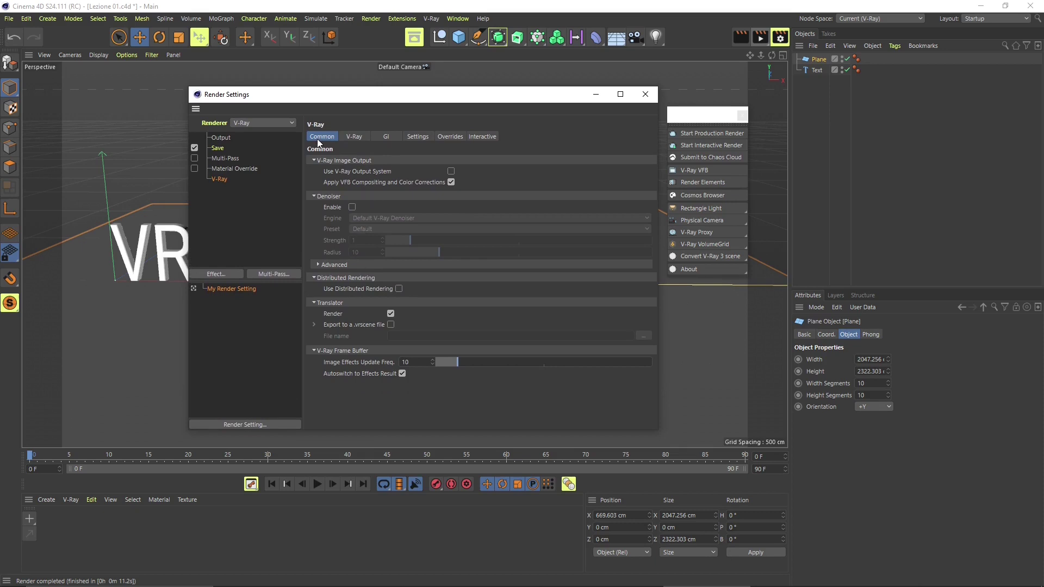
left_click(348, 136)
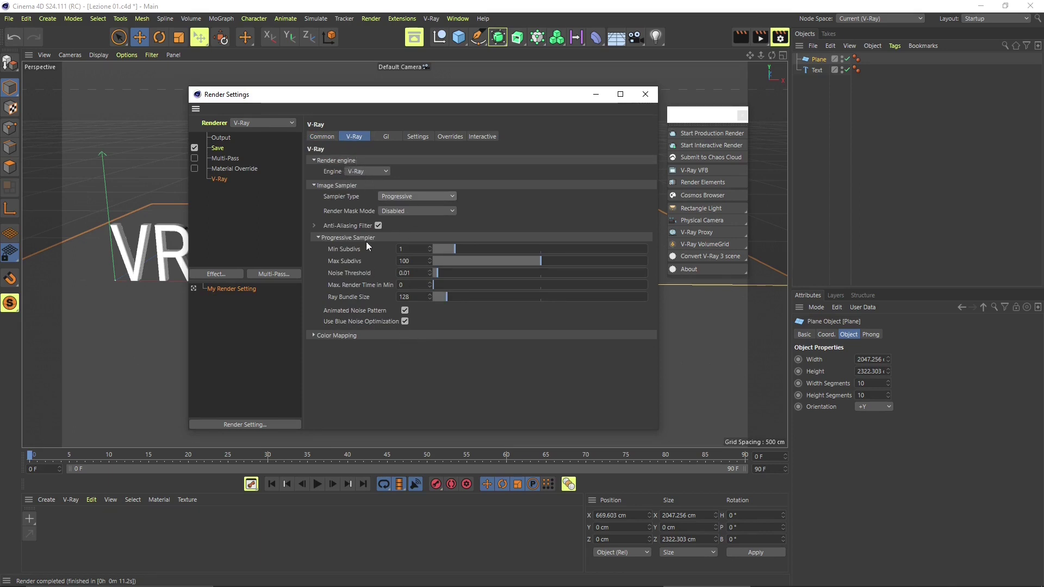
left_click(314, 336)
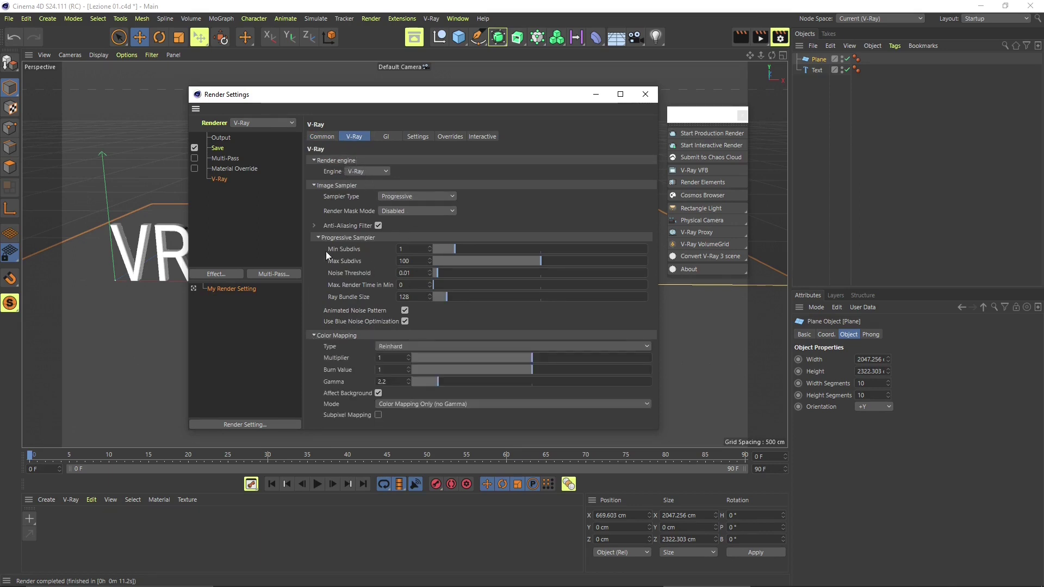
left_click(386, 137)
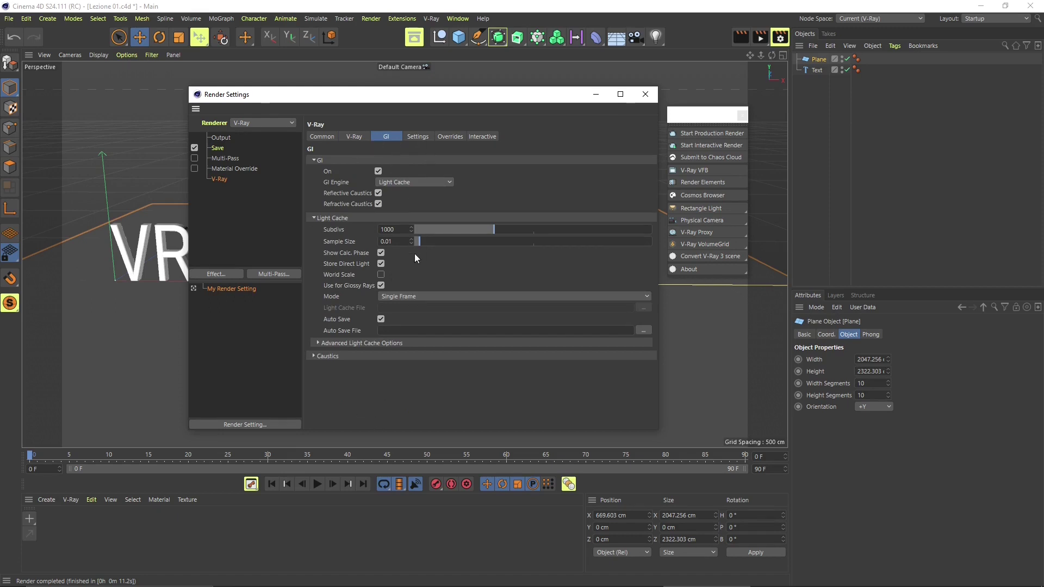
left_click(326, 343)
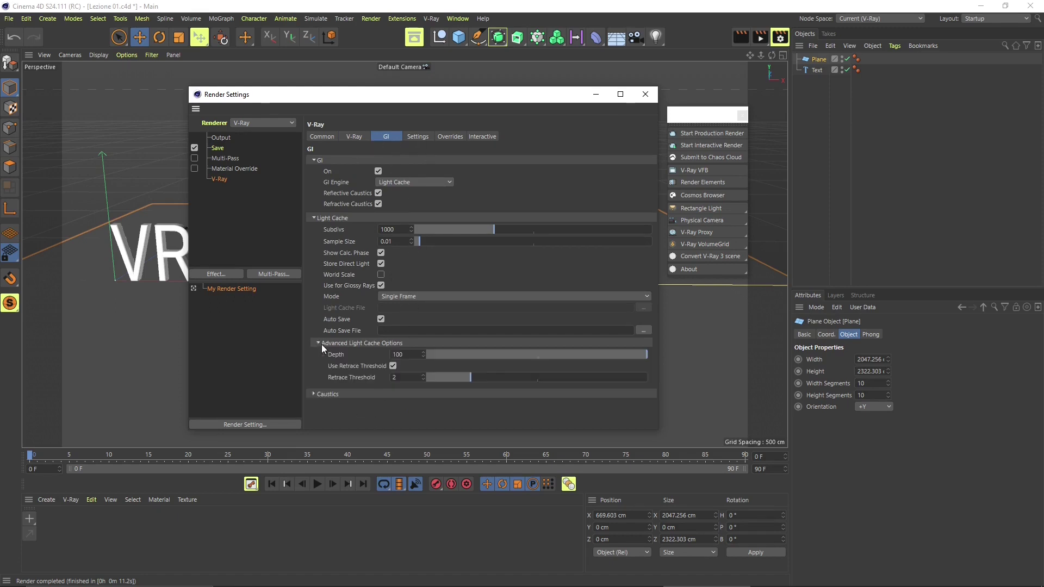
left_click(312, 392)
Step: Review the Settings and Overrides pages, expanding camera, light, material and texture overrides
left_click(420, 138)
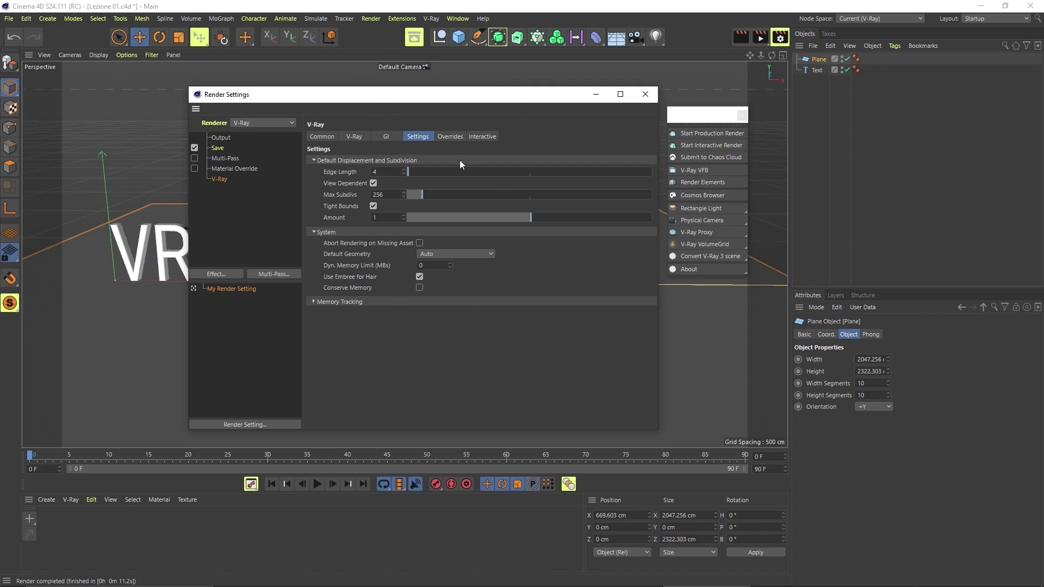
left_click(442, 137)
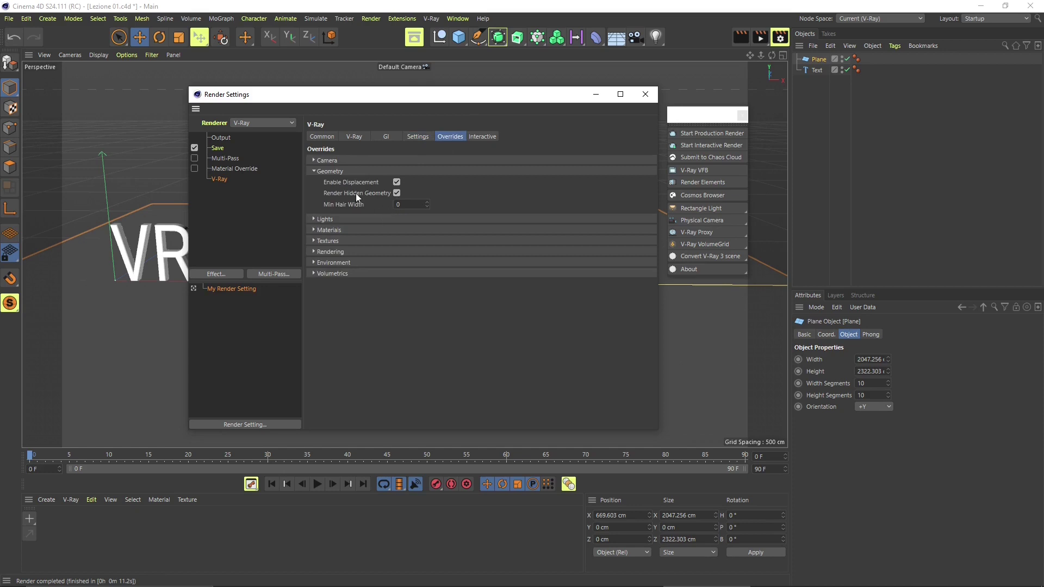
left_click(337, 160)
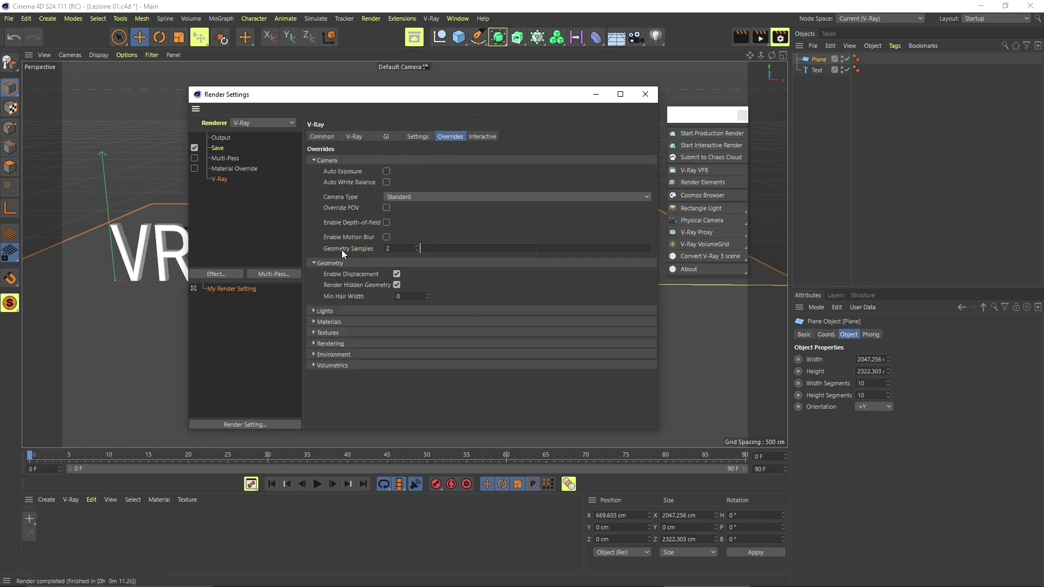
left_click(331, 314)
left_click(327, 406)
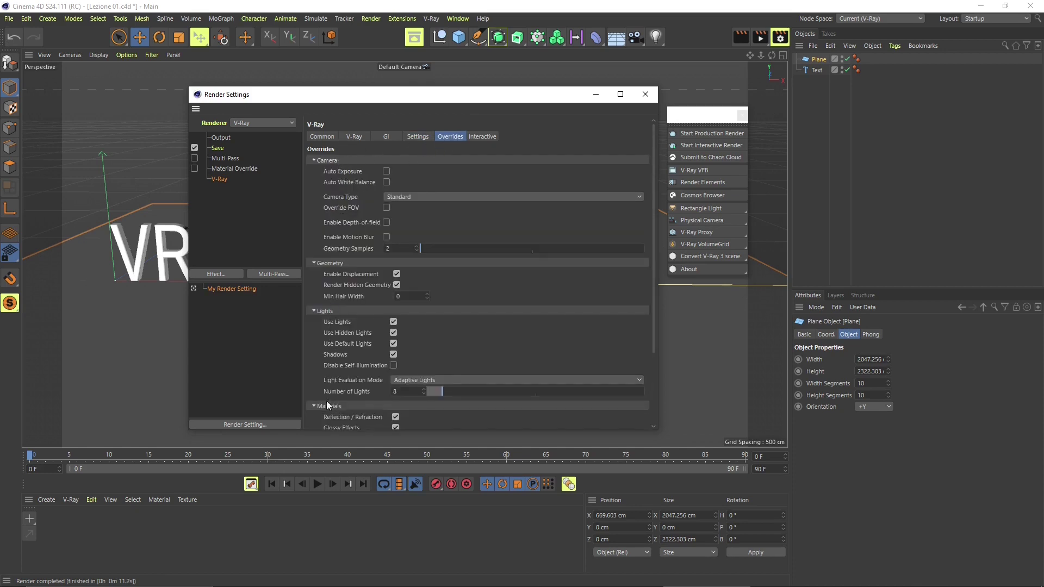
scroll(373, 297, "down", 3)
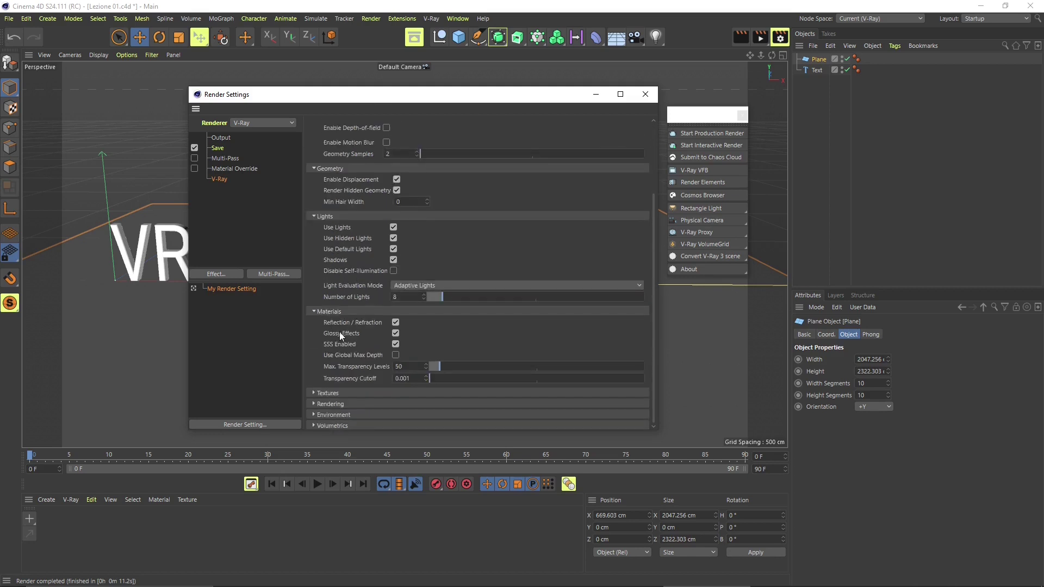
left_click(324, 391)
scroll(377, 306, "down", 2)
scroll(447, 214, "up", 5)
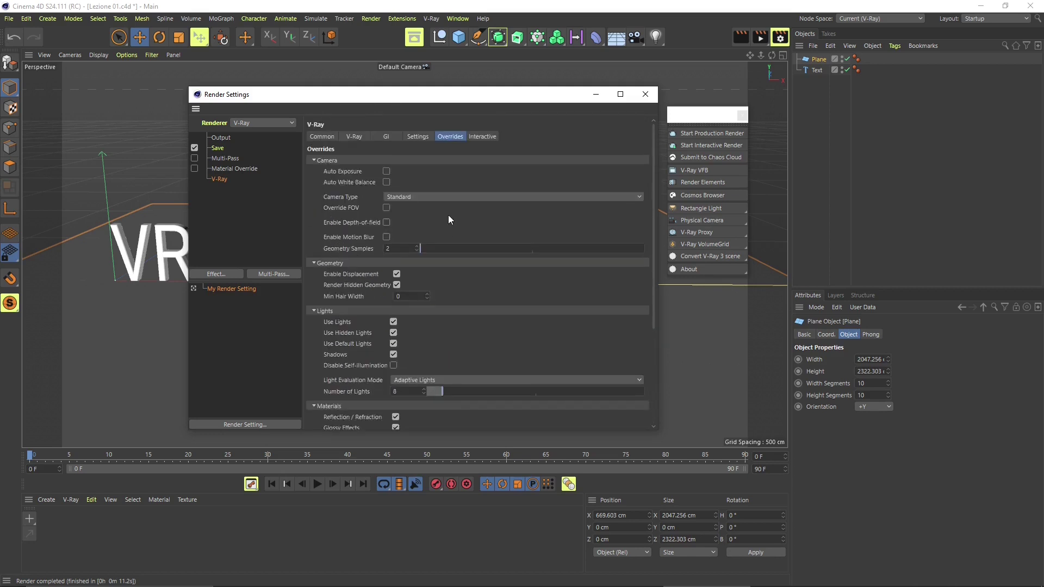
Step: Set the V-Ray Sampler Type to Bucket, then return it to Progressive
left_click(482, 136)
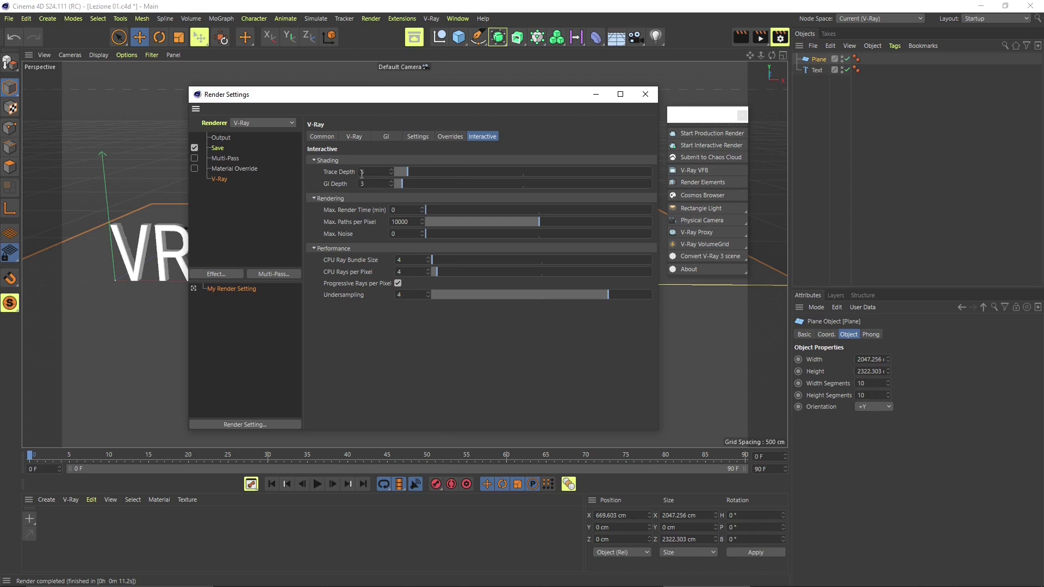
left_click(358, 136)
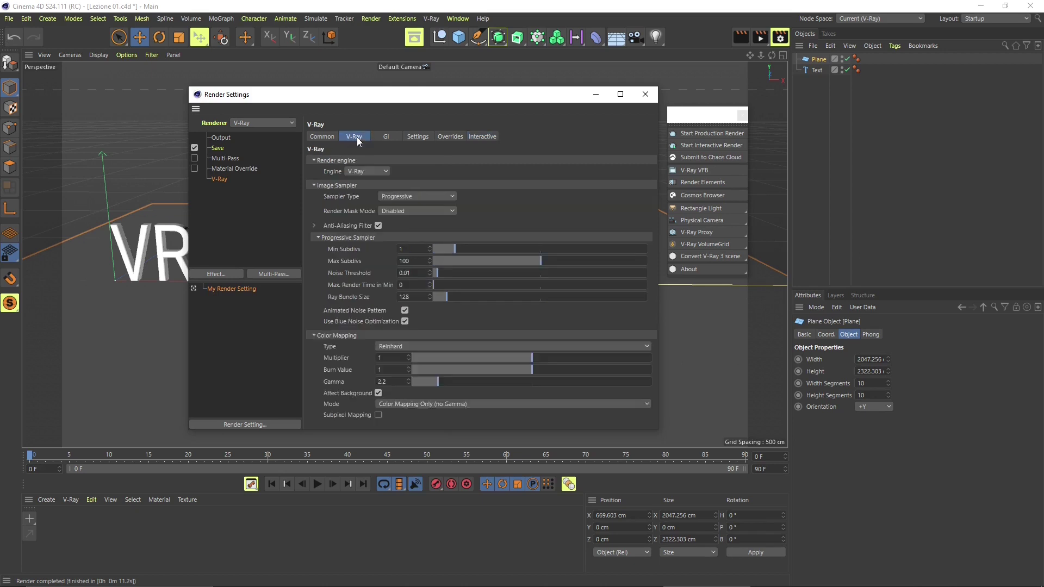
left_click(383, 197)
left_click(387, 208)
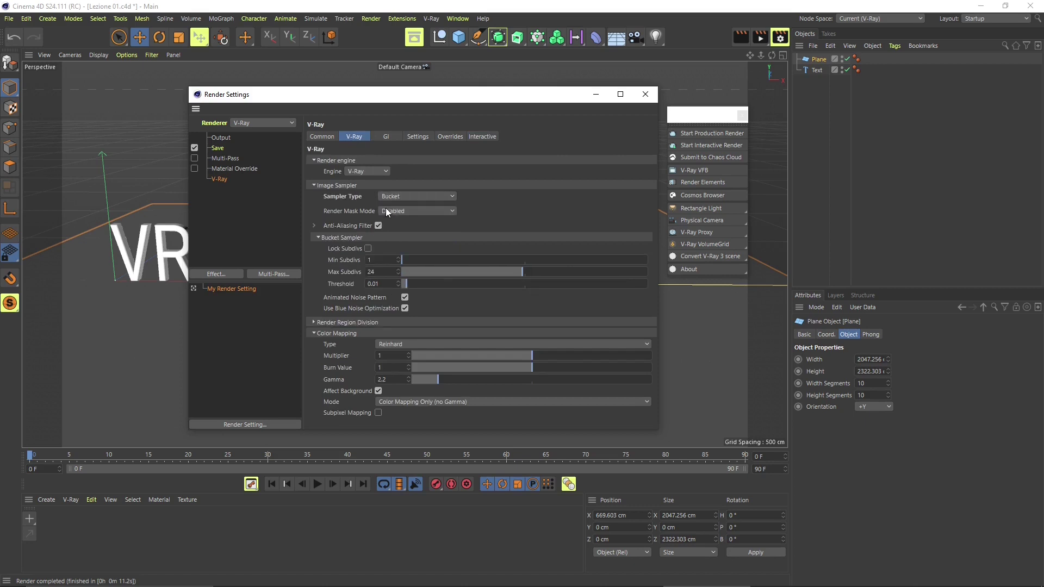
left_click(387, 198)
left_click(389, 220)
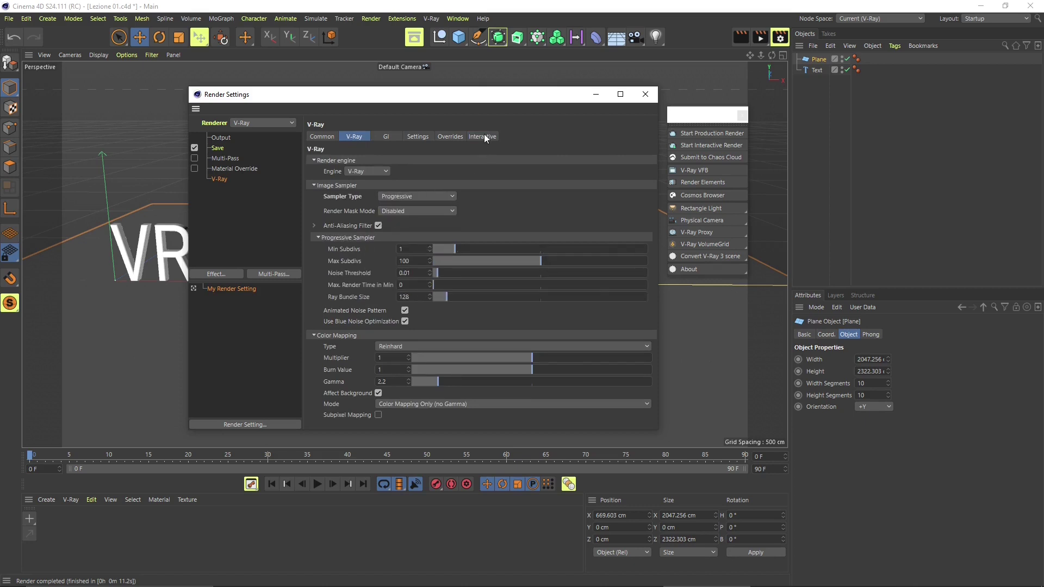
Step: Check the Interactive page and close the Render Settings window
left_click(484, 137)
left_click_drag(486, 94, 431, 101)
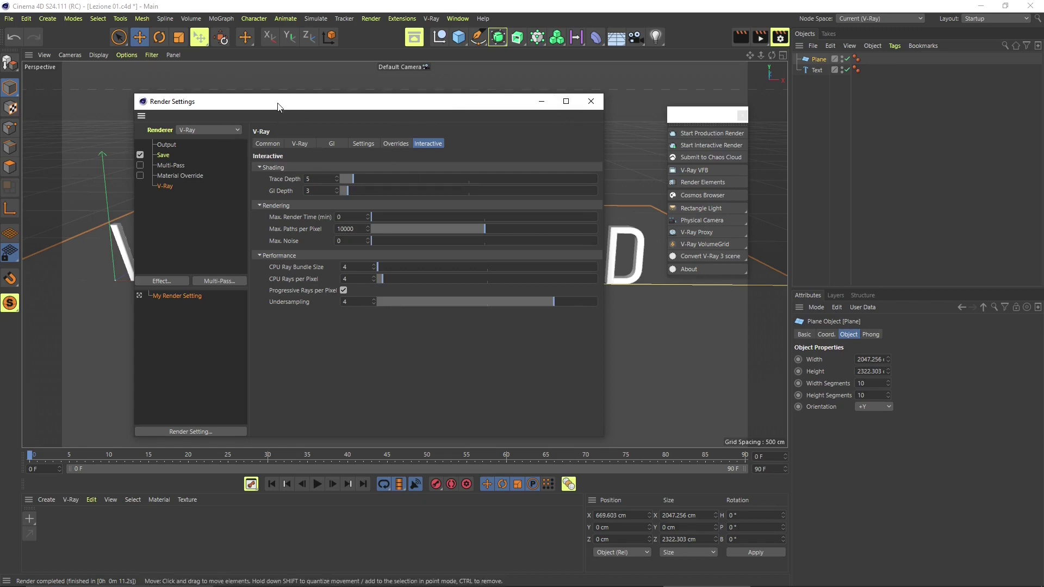
left_click_drag(275, 105, 287, 104)
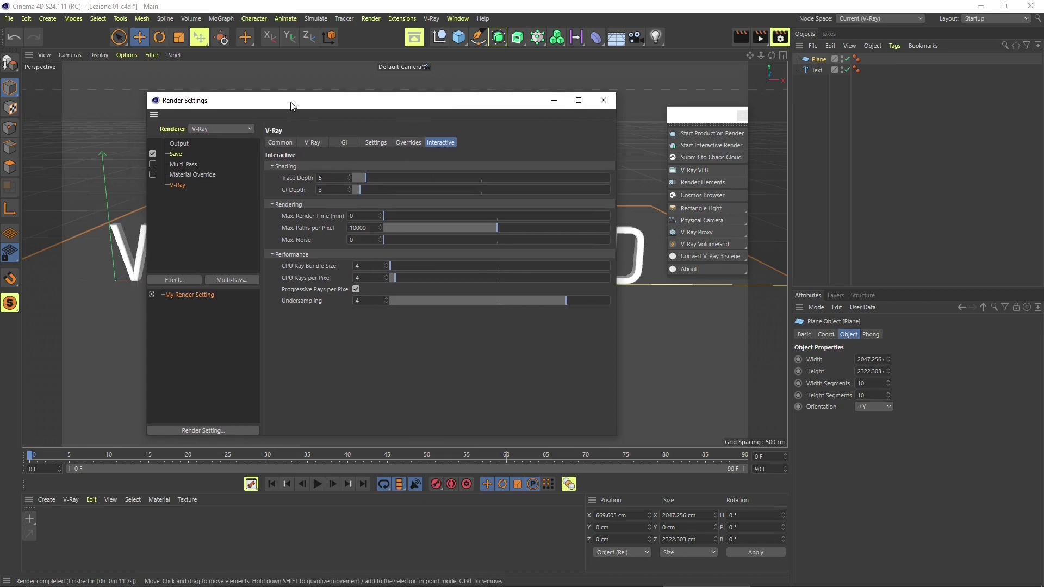
left_click(604, 100)
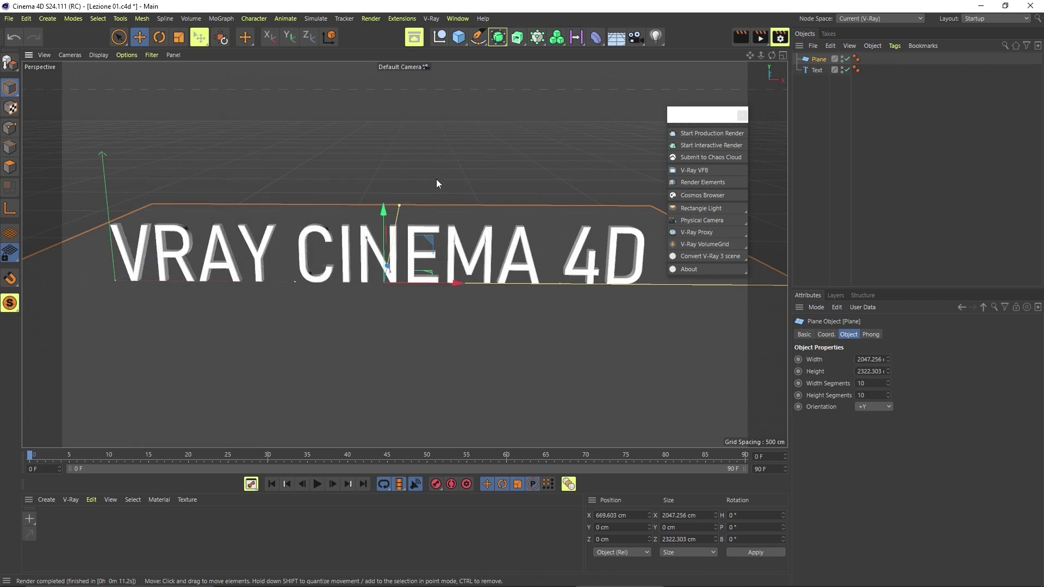
Step: Start a V-Ray production render from the palette and position the VFB window
left_click_drag(698, 121, 690, 120)
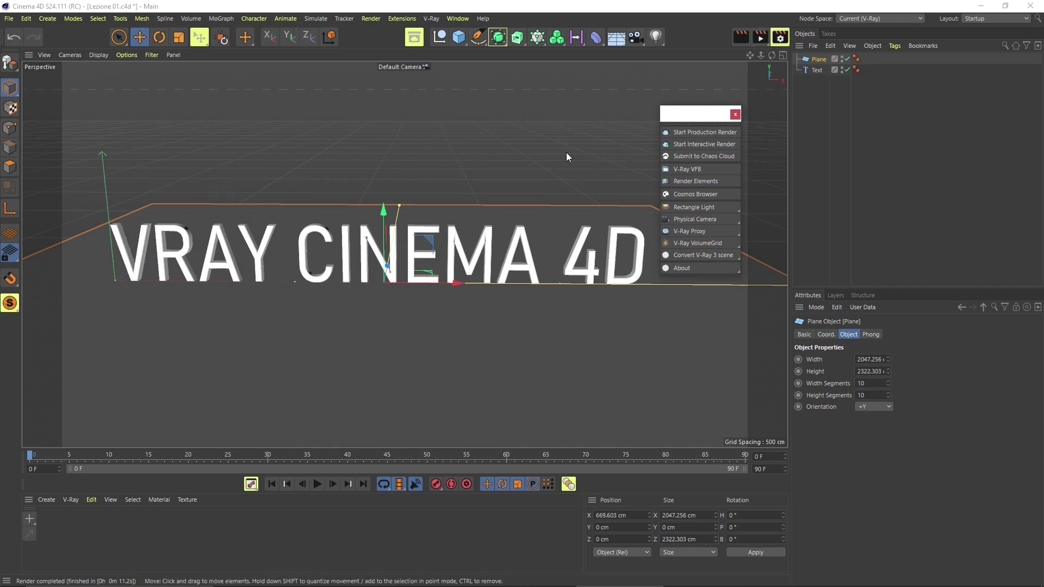
left_click_drag(701, 116, 699, 95)
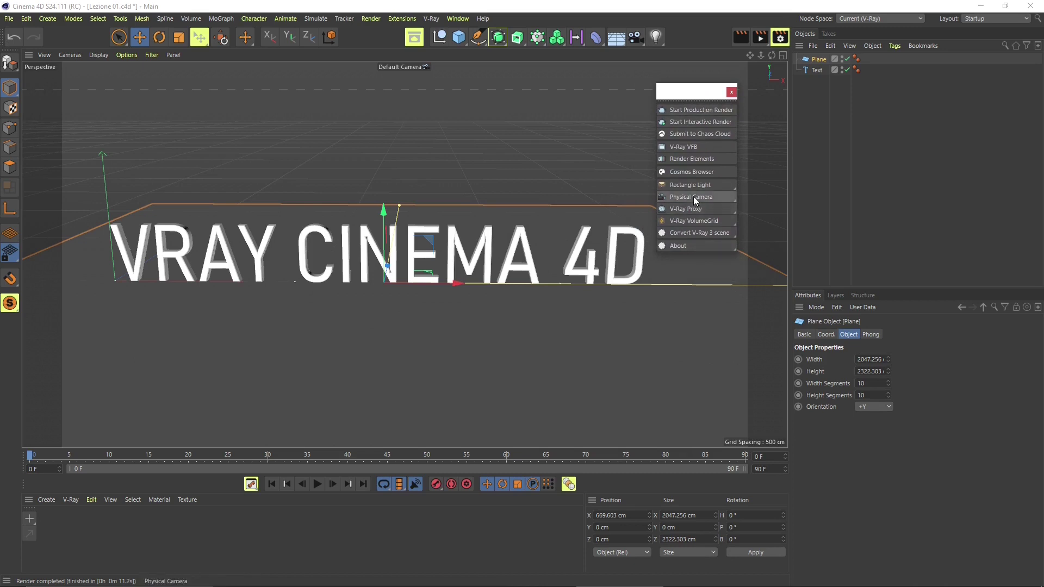
left_click(685, 109)
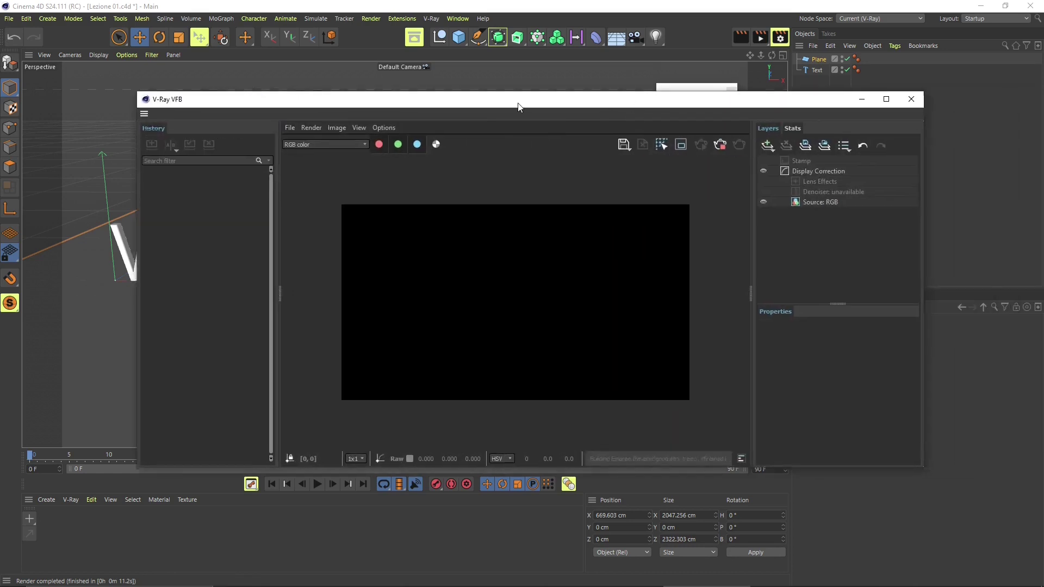
left_click_drag(518, 106, 443, 111)
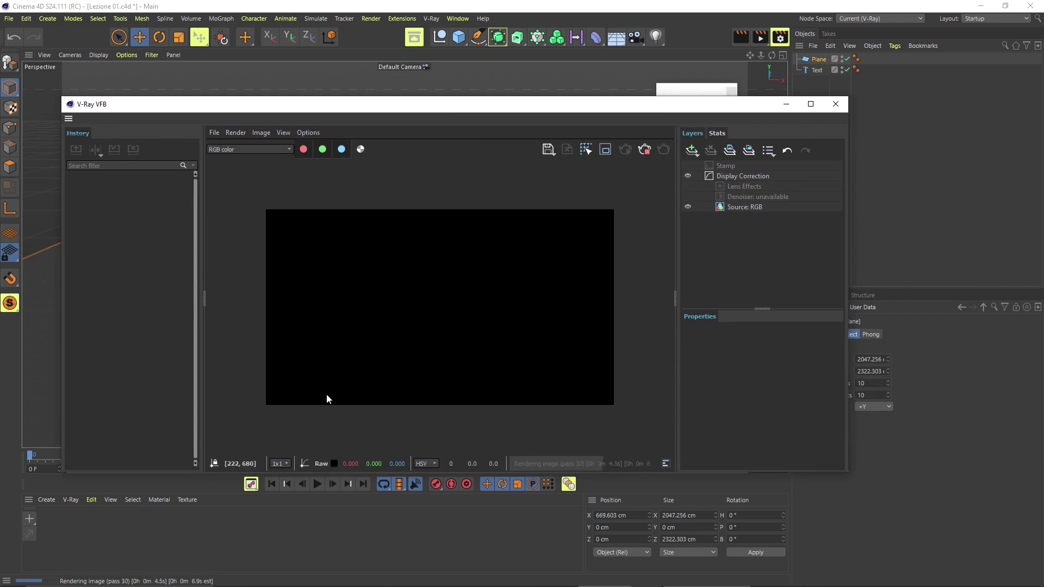
left_click_drag(454, 107, 454, 94)
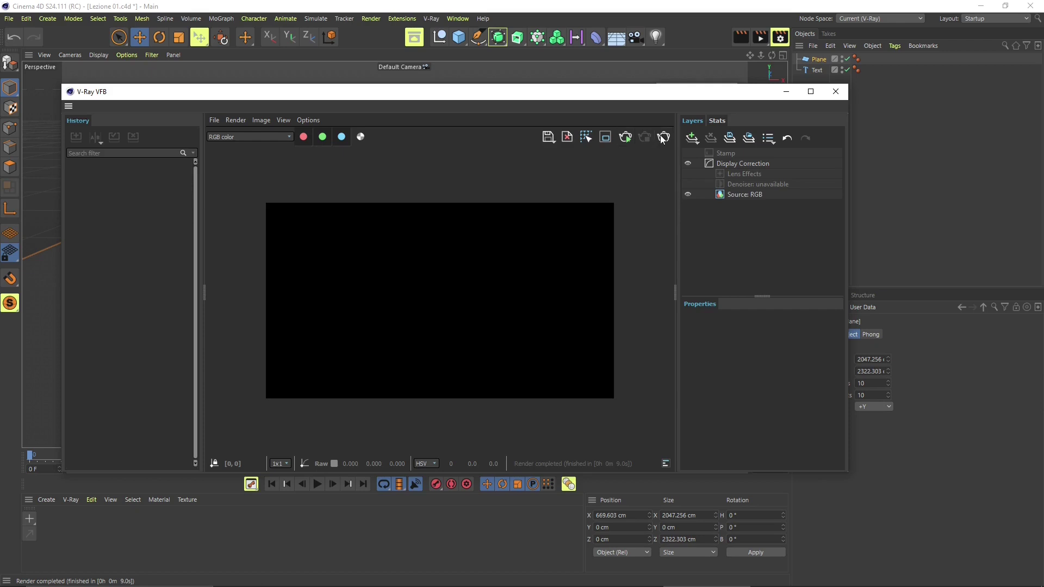
left_click(835, 93)
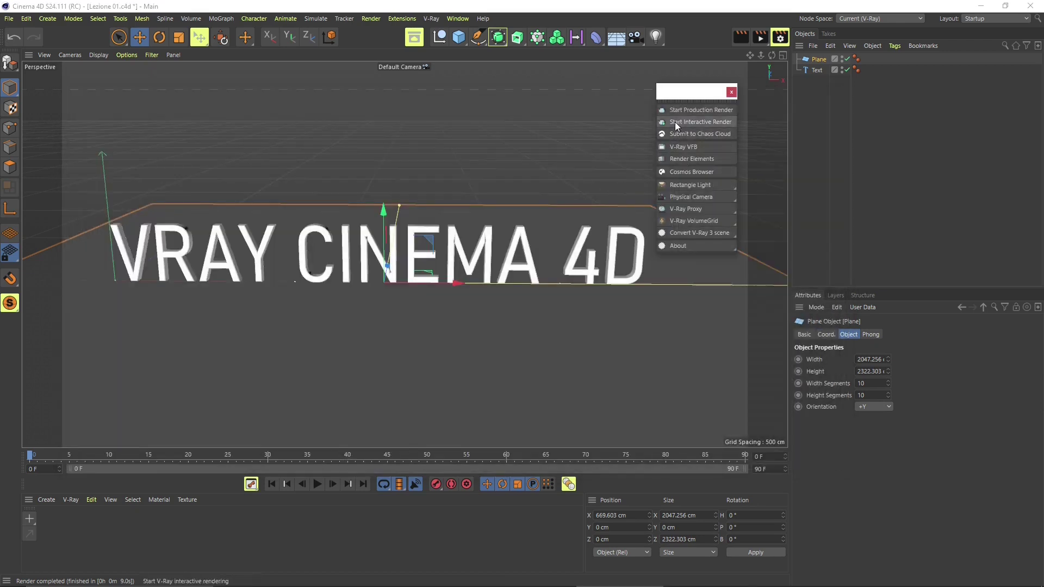
left_click(693, 121)
left_click_drag(698, 109, 505, 107)
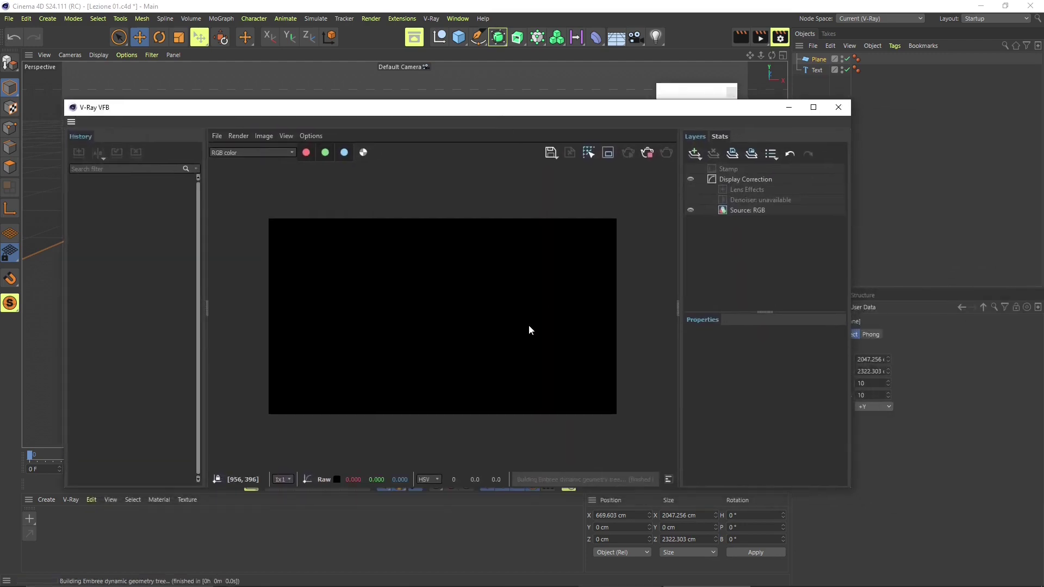
left_click(647, 152)
left_click(840, 108)
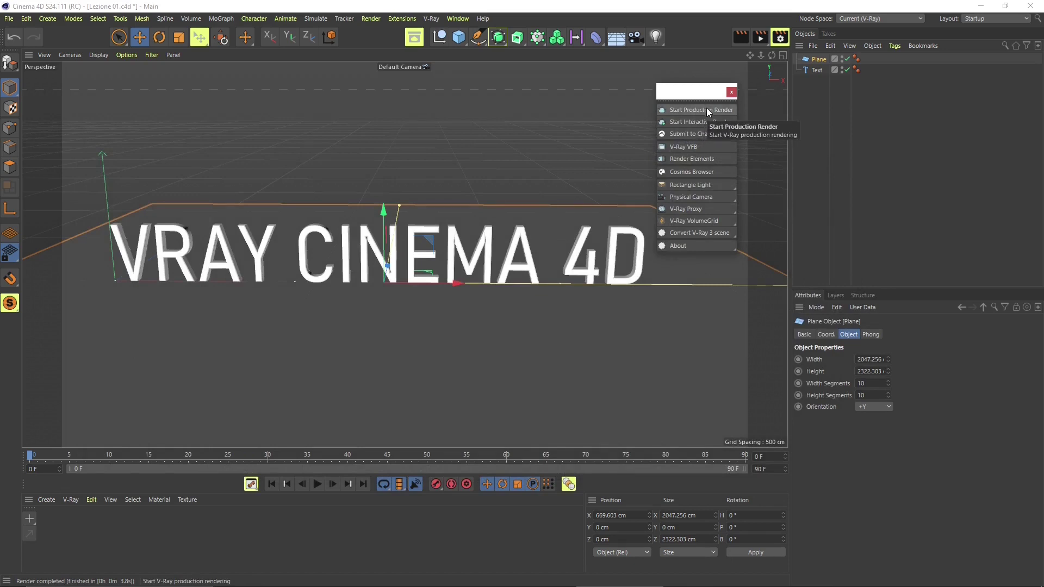
left_click(679, 148)
left_click_drag(682, 143, 469, 115)
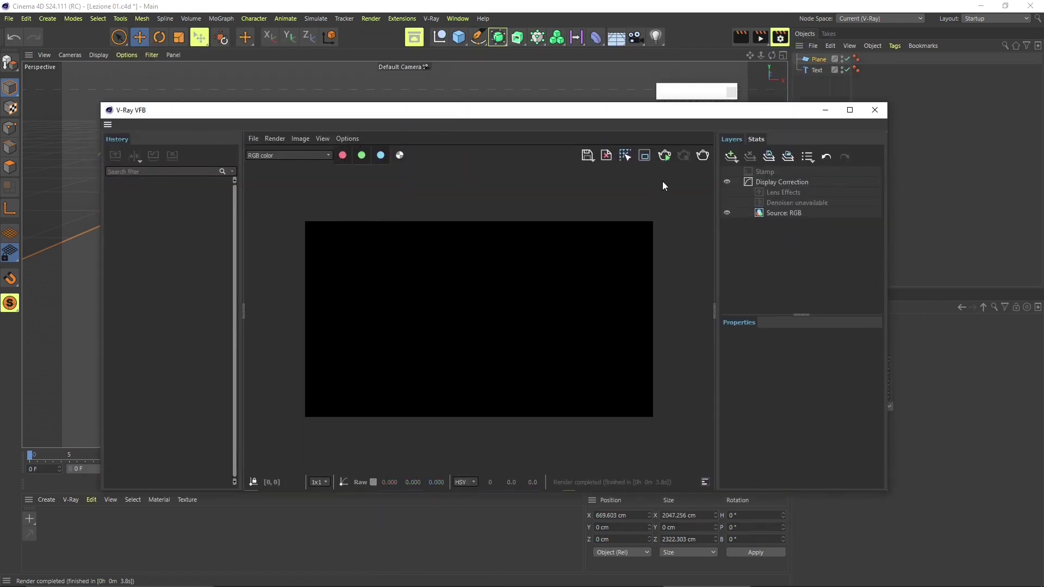
left_click(875, 109)
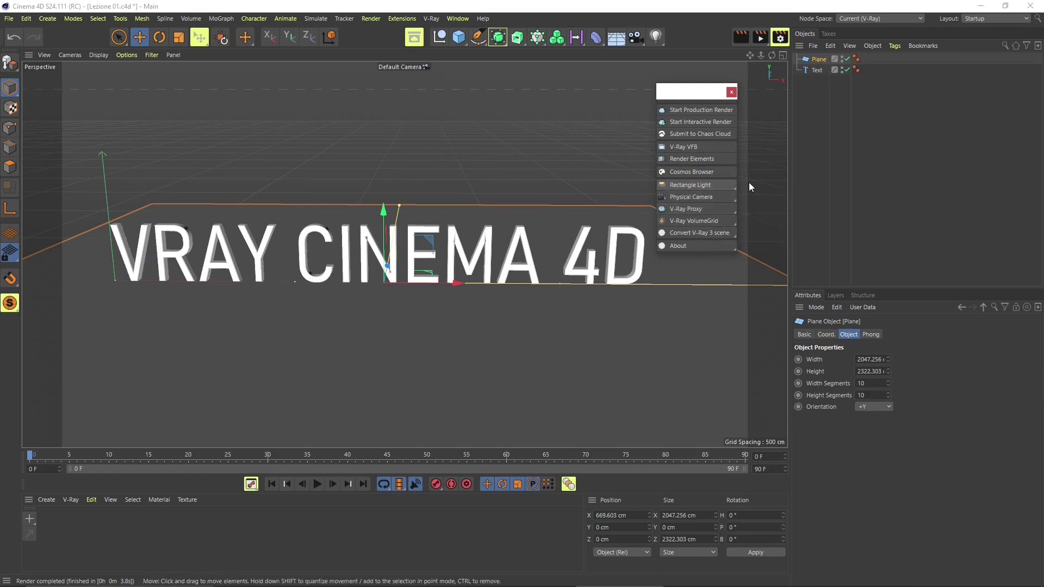
left_click(728, 188)
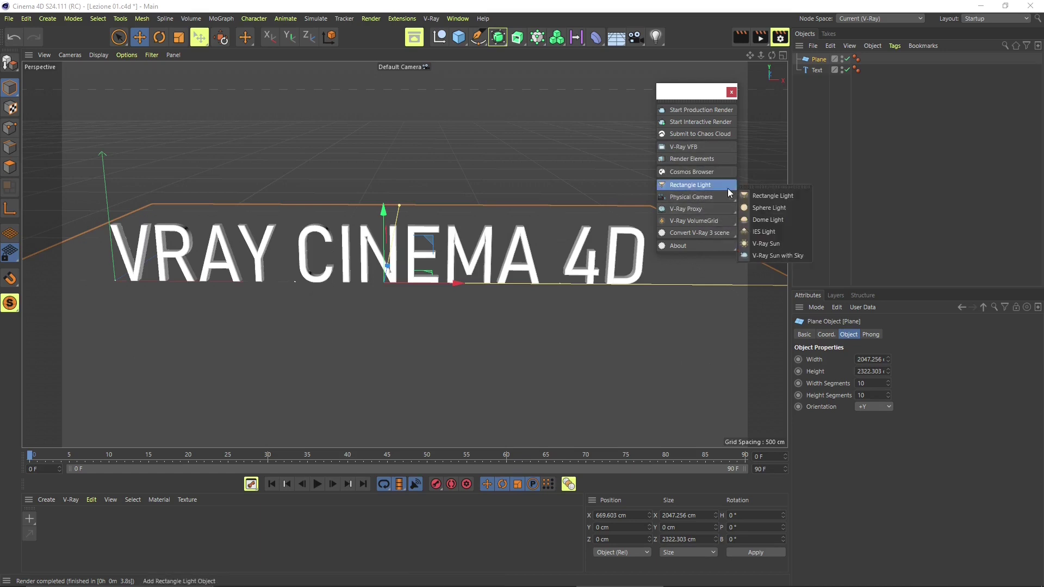
left_click(699, 210)
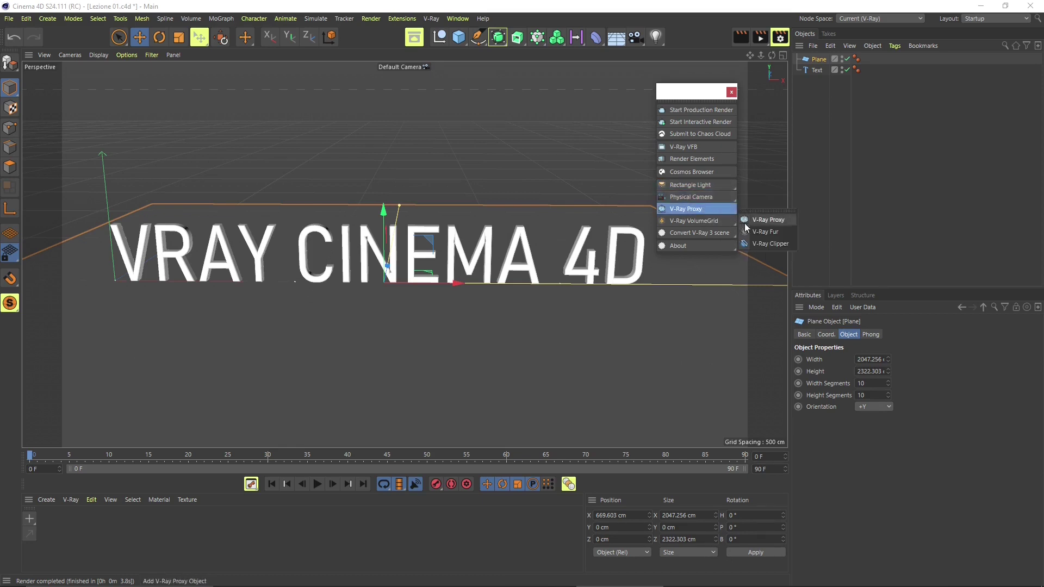
left_click(695, 224)
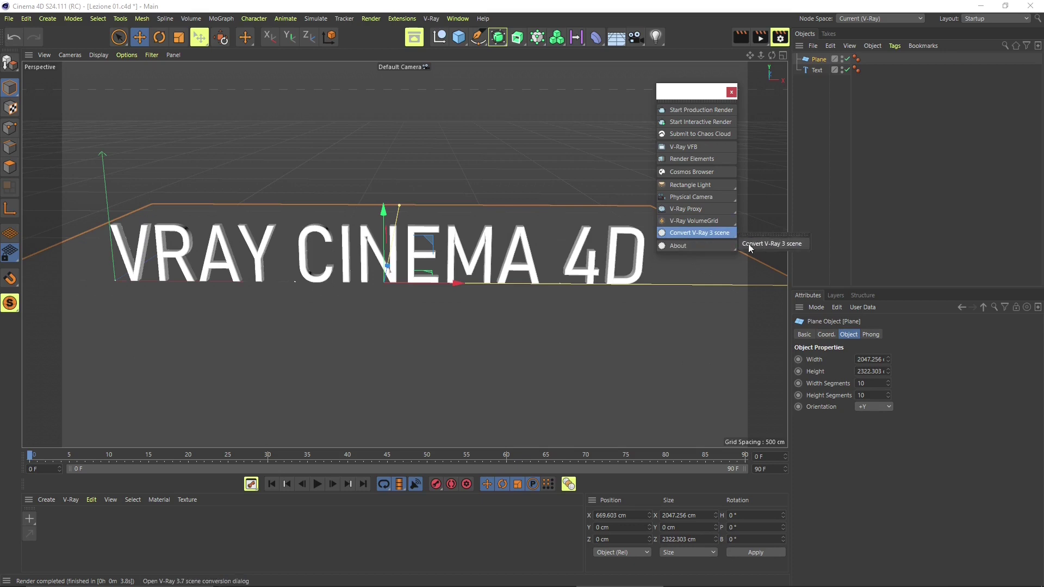
left_click(758, 245)
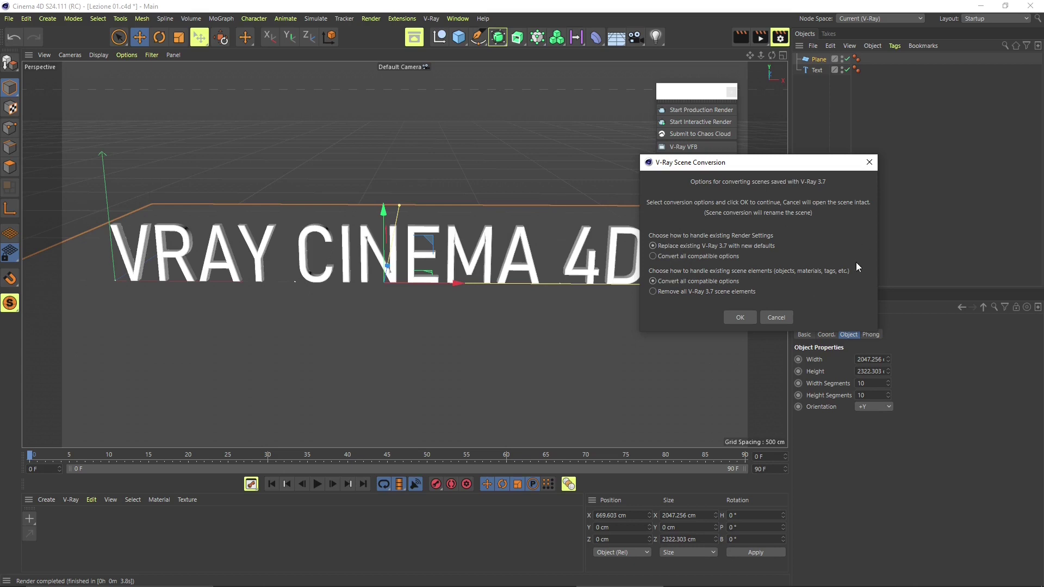
left_click(872, 164)
left_click_drag(693, 92, 696, 105)
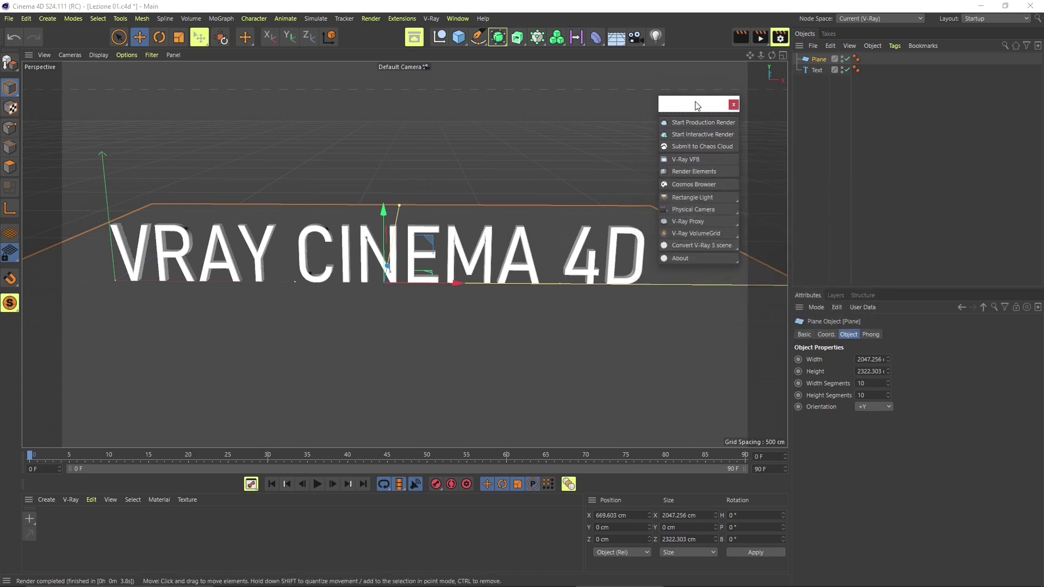
Step: Add a V-Ray Rectangle Light and move it down-left beside the text
left_click(691, 200)
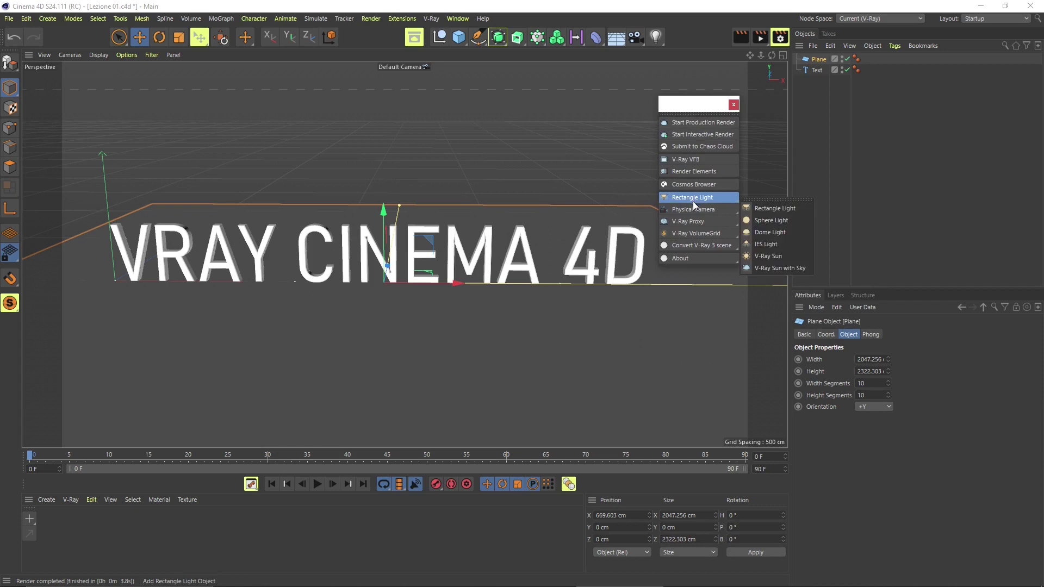
left_click(762, 208)
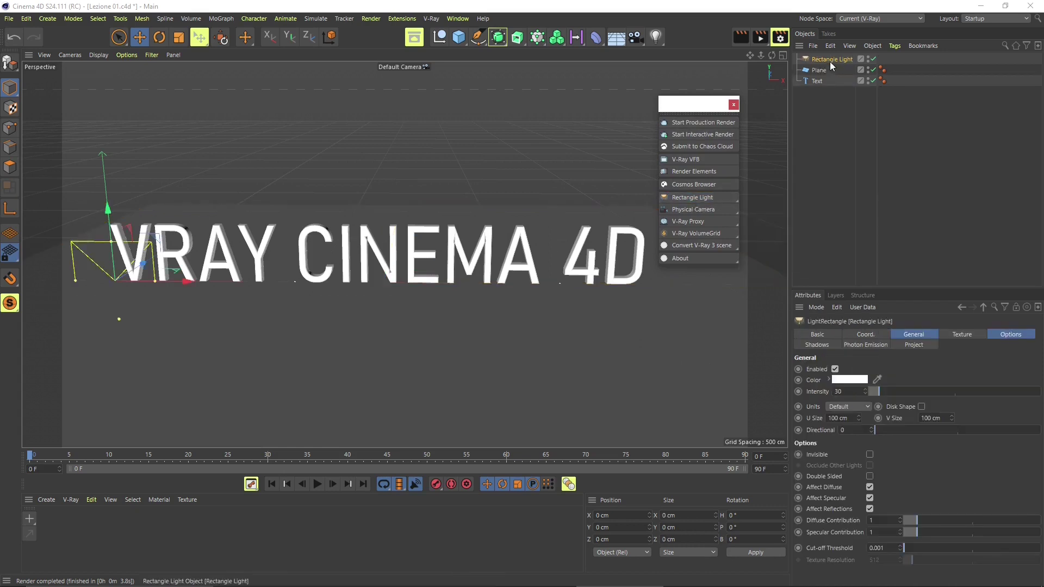
scroll(544, 233, "down", 1)
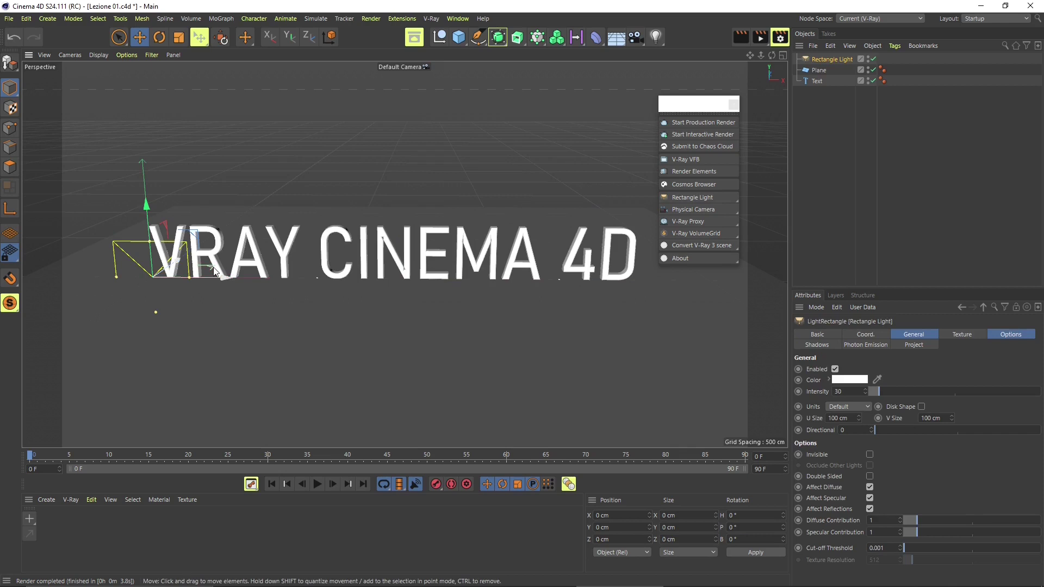
left_click_drag(215, 272, 165, 325)
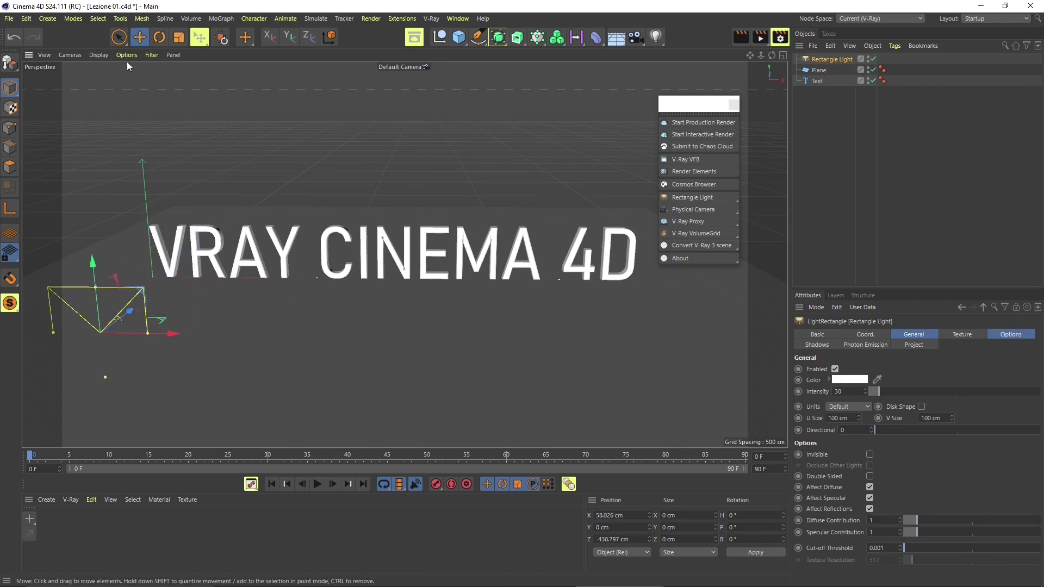
Step: Angle the light toward the text, raise it about 123 cm and slide it further left
key("r")
left_click_drag(122, 344, 82, 352)
left_click(139, 37)
left_click_drag(93, 269, 115, 208)
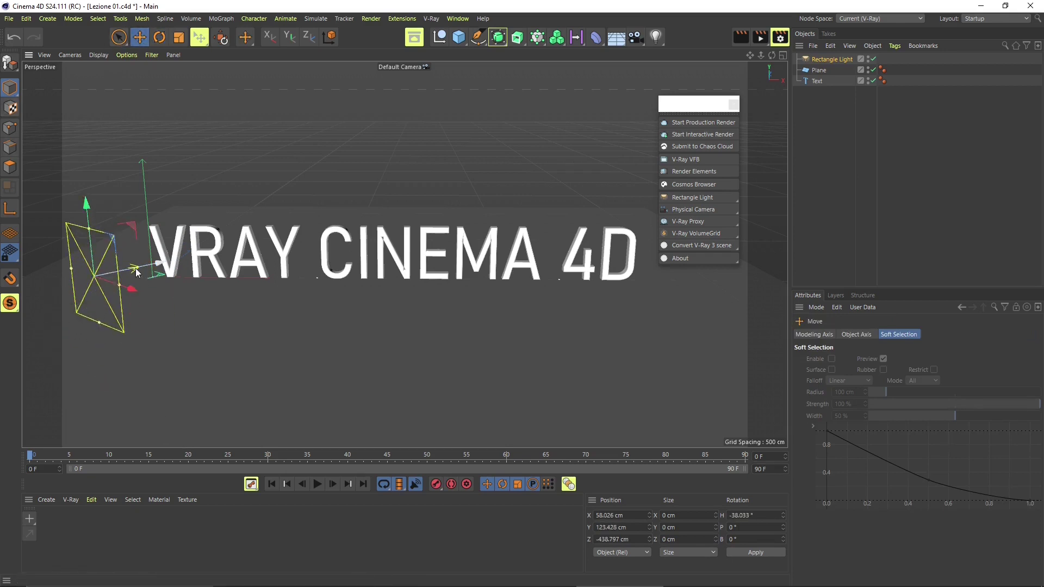
left_click_drag(136, 273, 89, 299)
left_click(159, 37)
left_click_drag(48, 298, 25, 302)
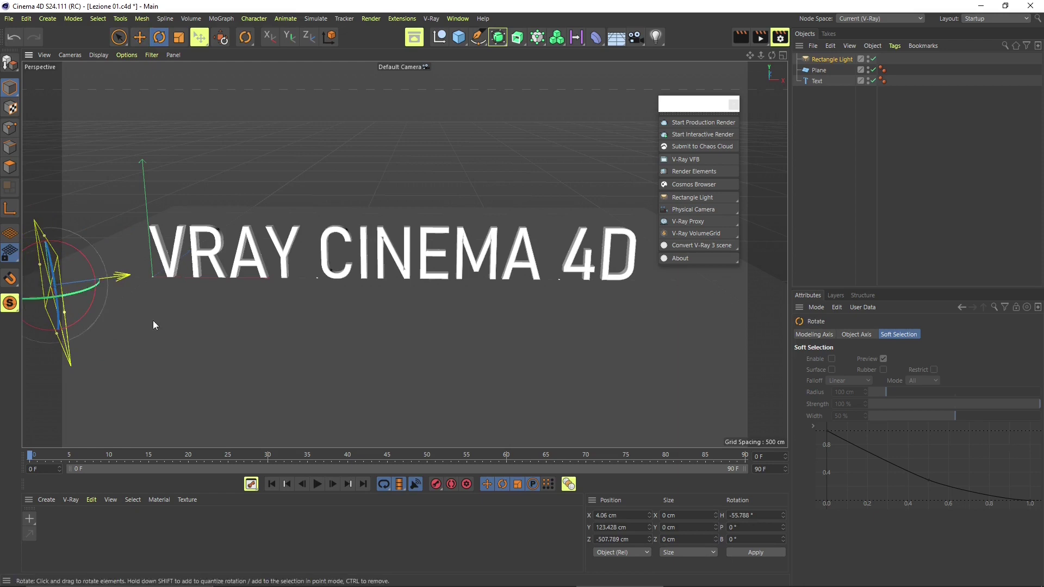
left_click(824, 60)
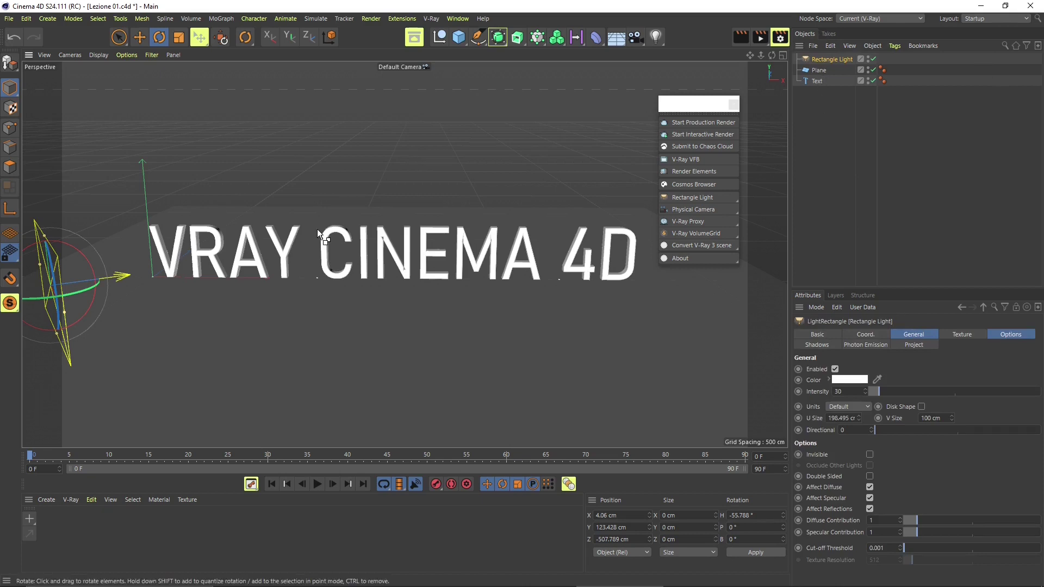
left_click(848, 379)
Step: Colour the light deep blue (H 236.757°, S 63.793%, V 57%) by sampling a navy blue
left_click_drag(818, 389, 905, 377)
left_click(914, 361)
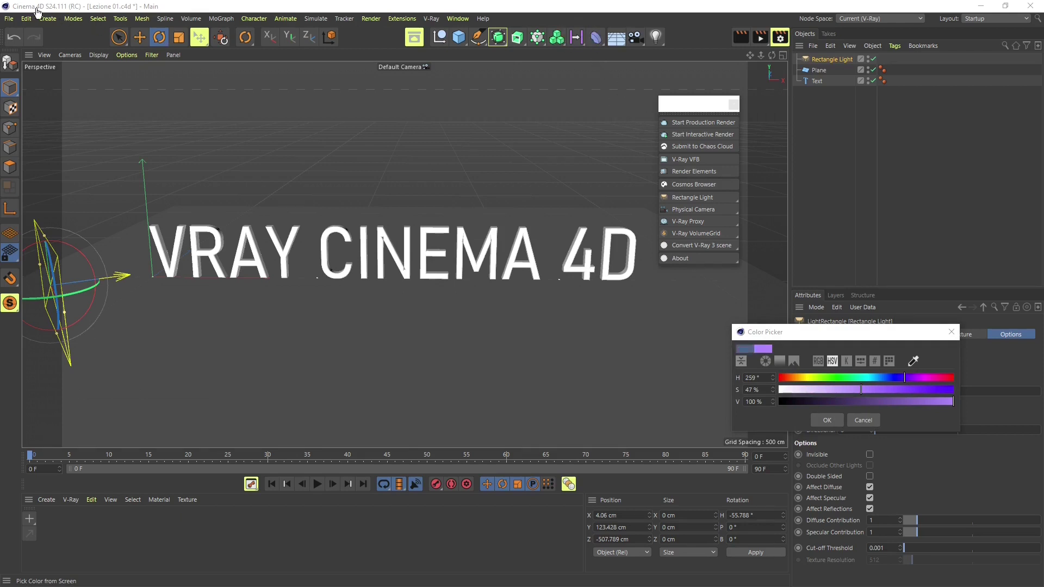
left_click(5, 8)
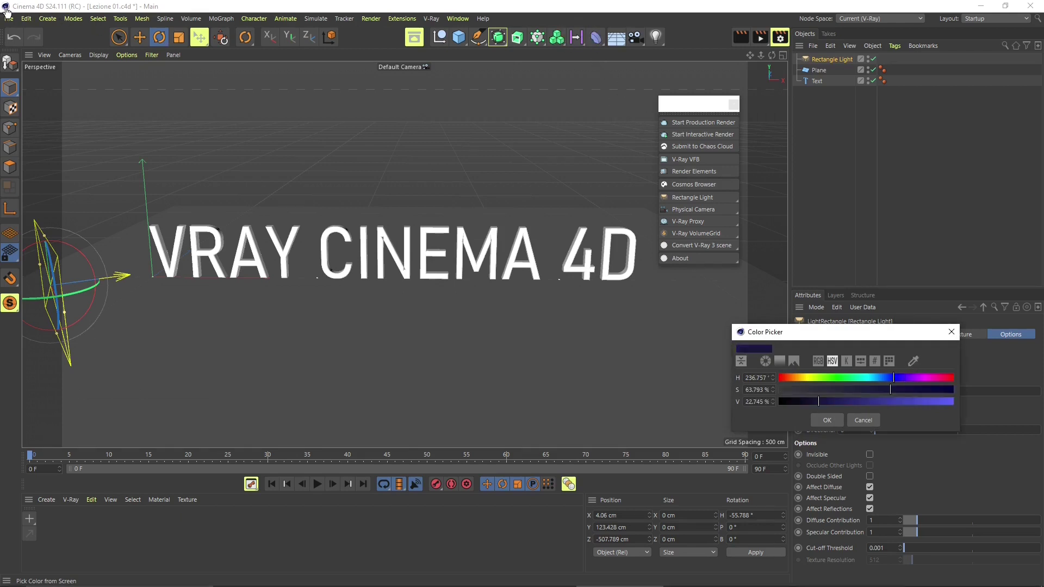
left_click_drag(884, 401, 914, 406)
left_click(827, 420)
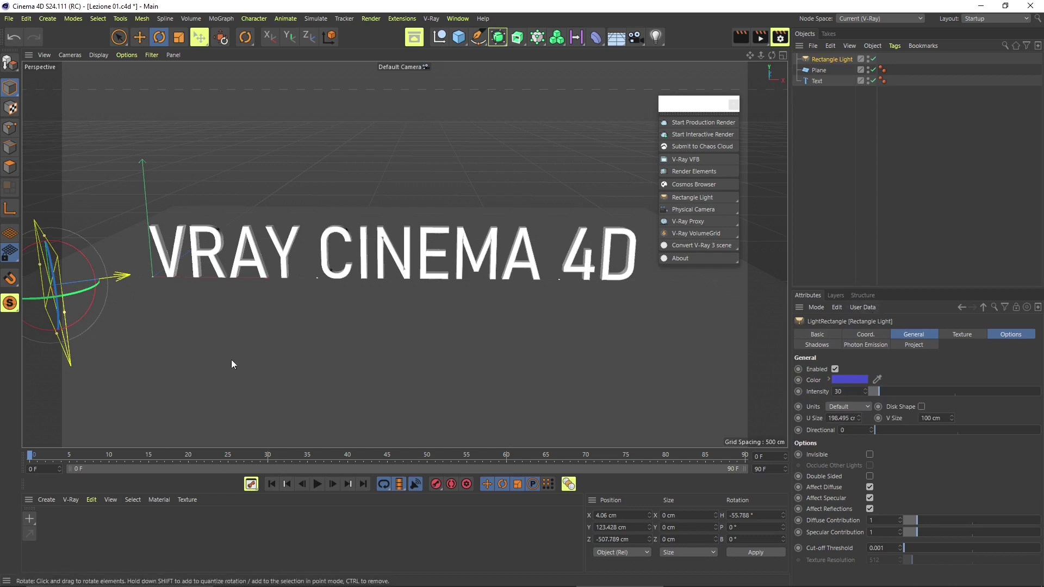
Step: Switch to the four-view layout and shift the rectangle light in the Top view
middle_click(227, 216)
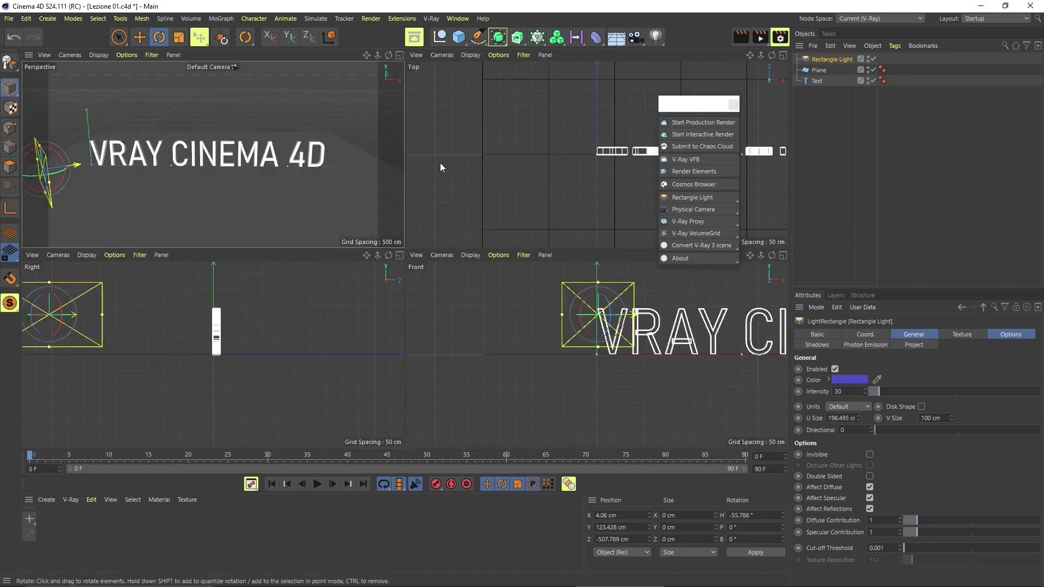
scroll(463, 169, "down", 5)
scroll(491, 184, "up", 5)
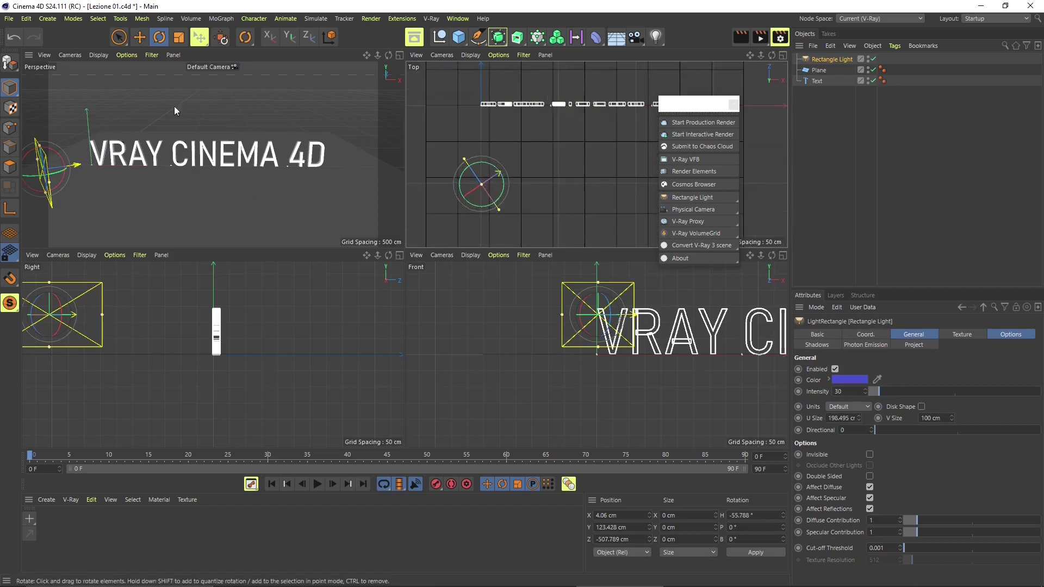
left_click(139, 37)
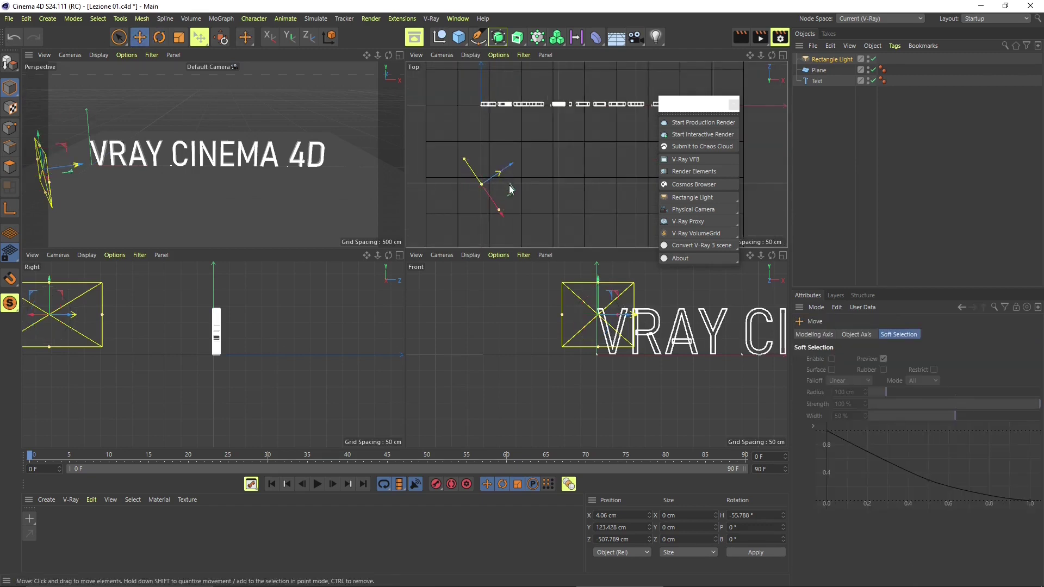
left_click_drag(511, 189, 599, 183)
scroll(489, 192, "down", 5)
Step: Duplicate the light as Rectangle Light.1, turn it to heading 37° and place it right of the text
key("ctrl+c")
key("ctrl+v")
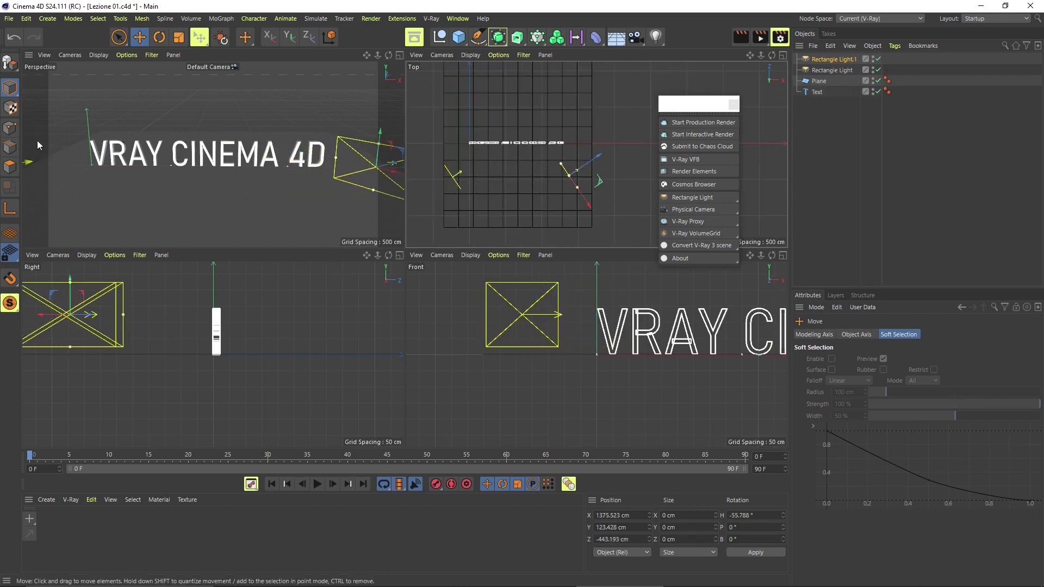
left_click(159, 37)
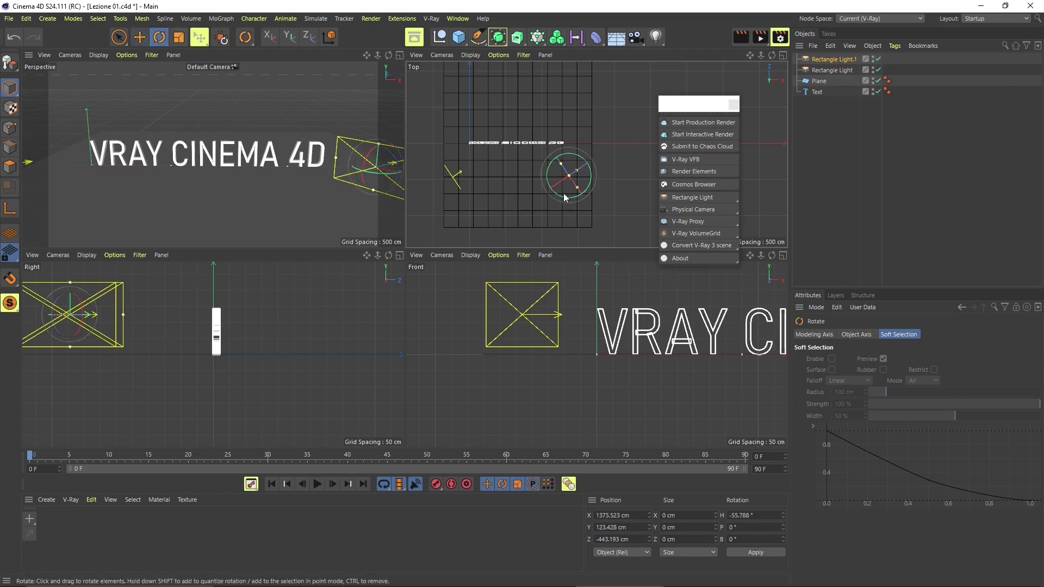
left_click_drag(565, 200, 614, 189)
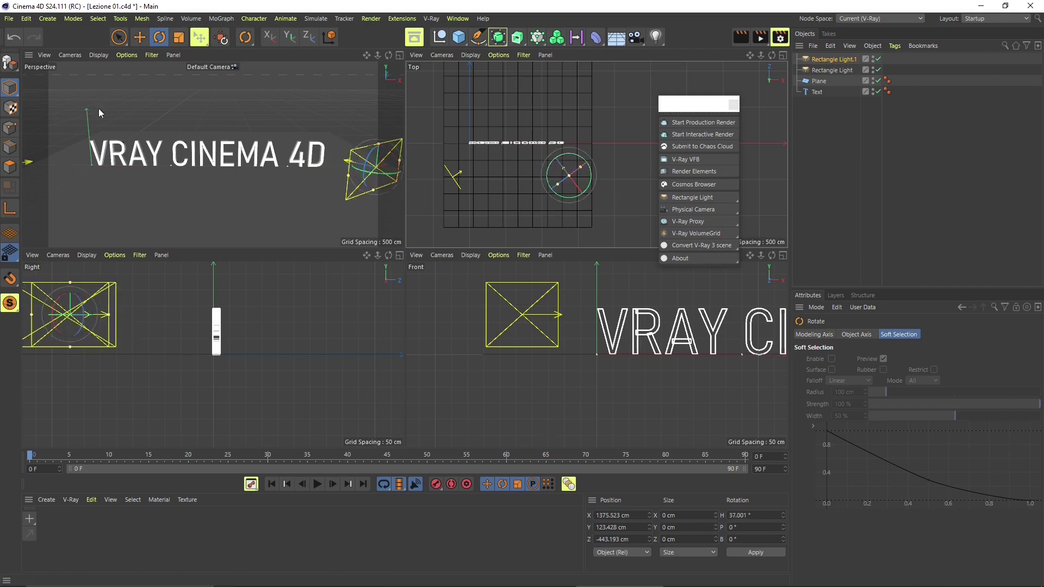
left_click(139, 37)
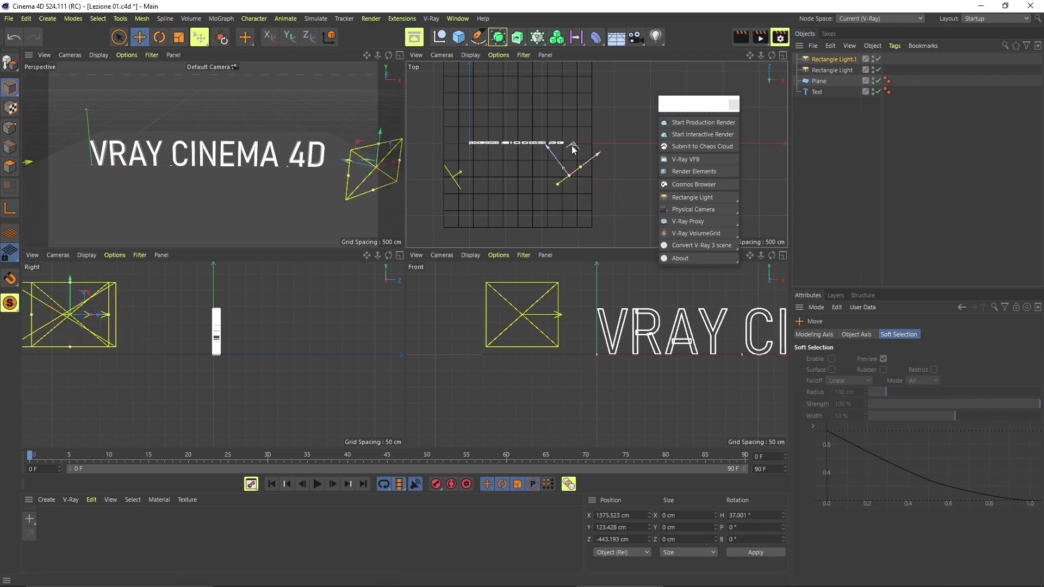
mouse_move(571, 145)
left_mouse_down()
mouse_move(602, 163)
mouse_move(590, 155)
left_mouse_up()
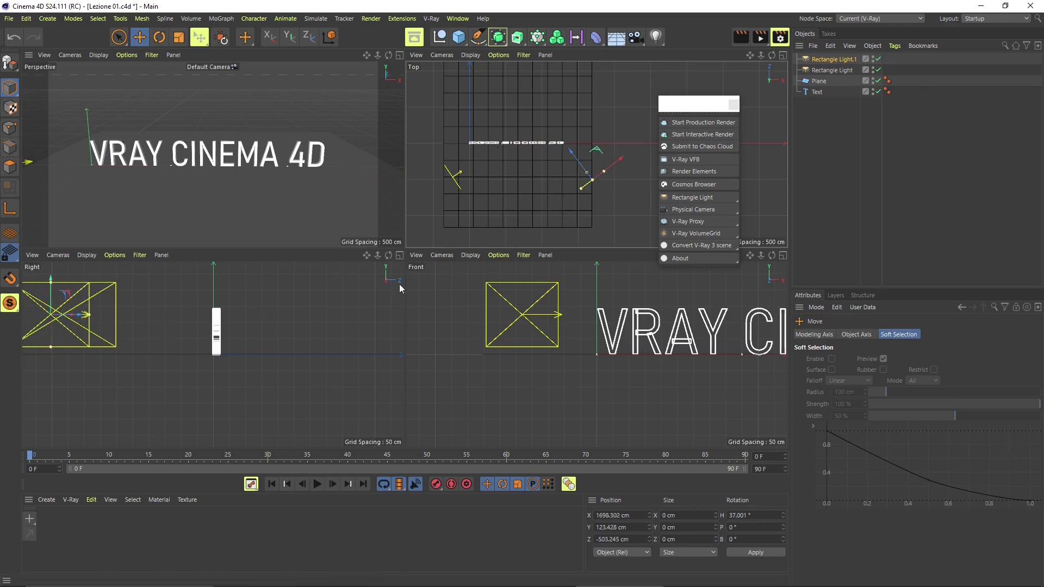
scroll(180, 168, "up", 2)
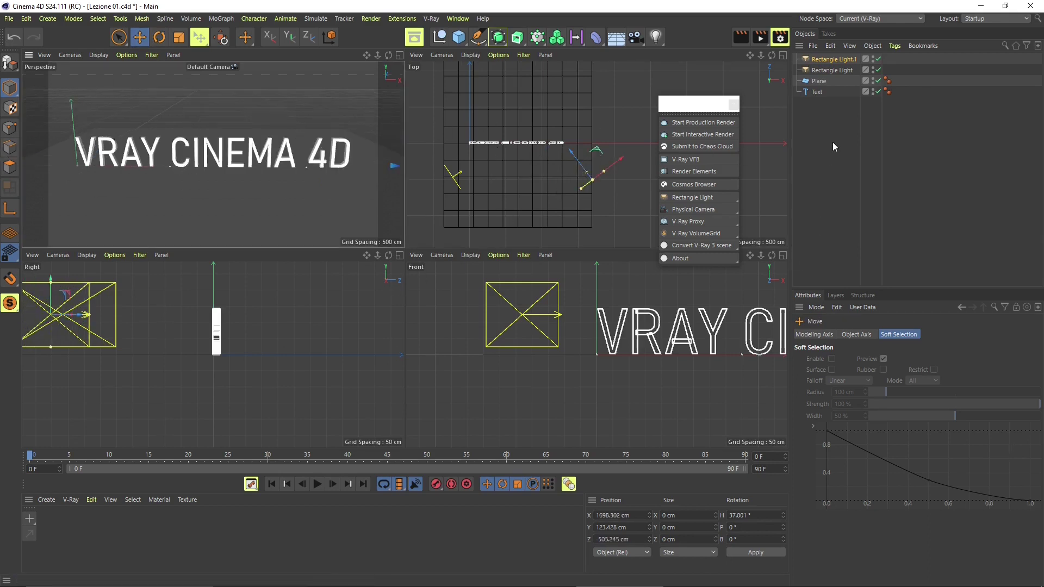
Step: Set Rectangle Light.1's colour to pinkish red (H 351°, S 71%, V 80%), then deselect it
left_click(824, 61)
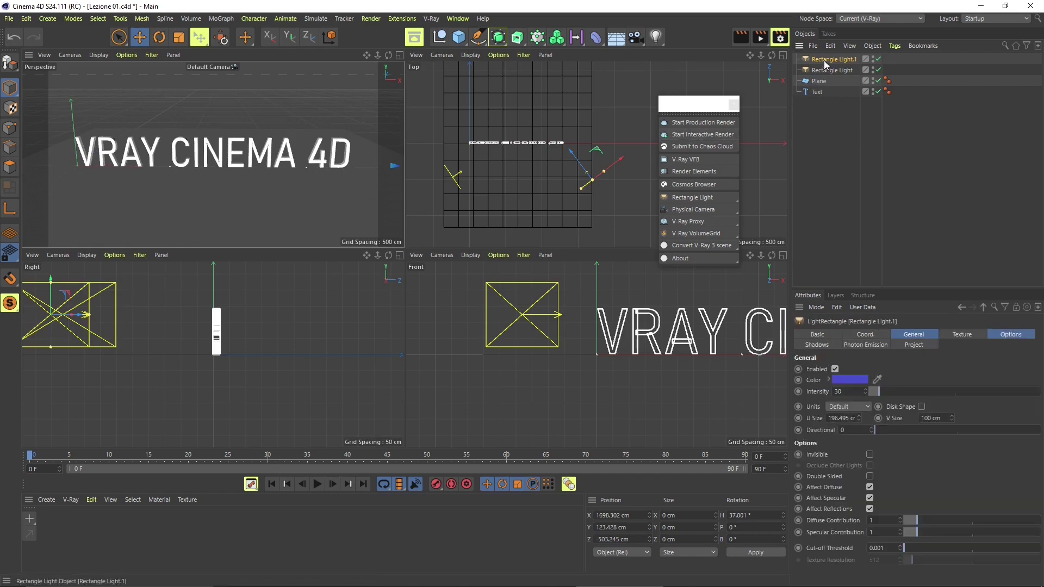
left_click(840, 380)
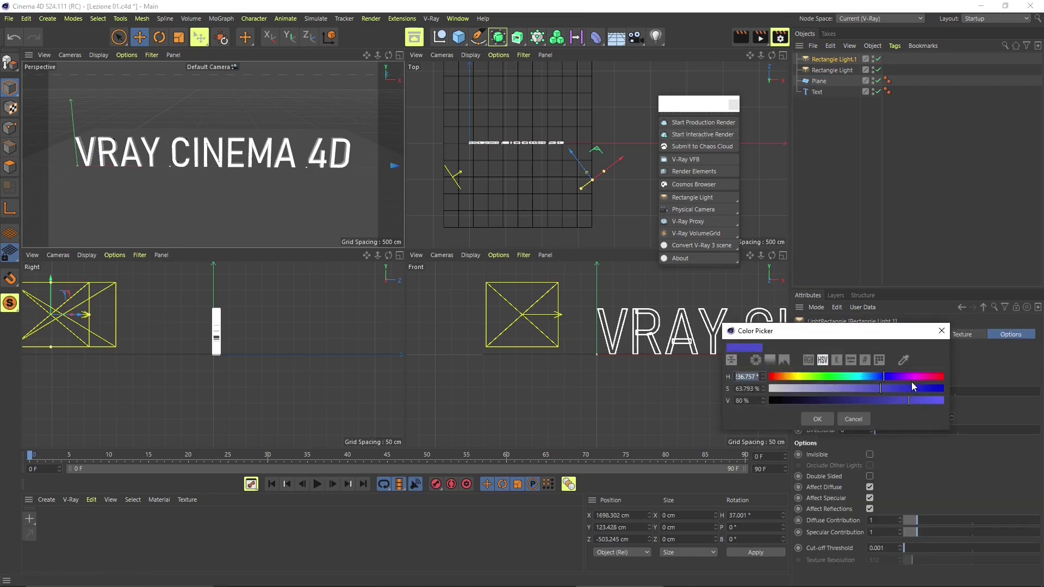
left_click(932, 376)
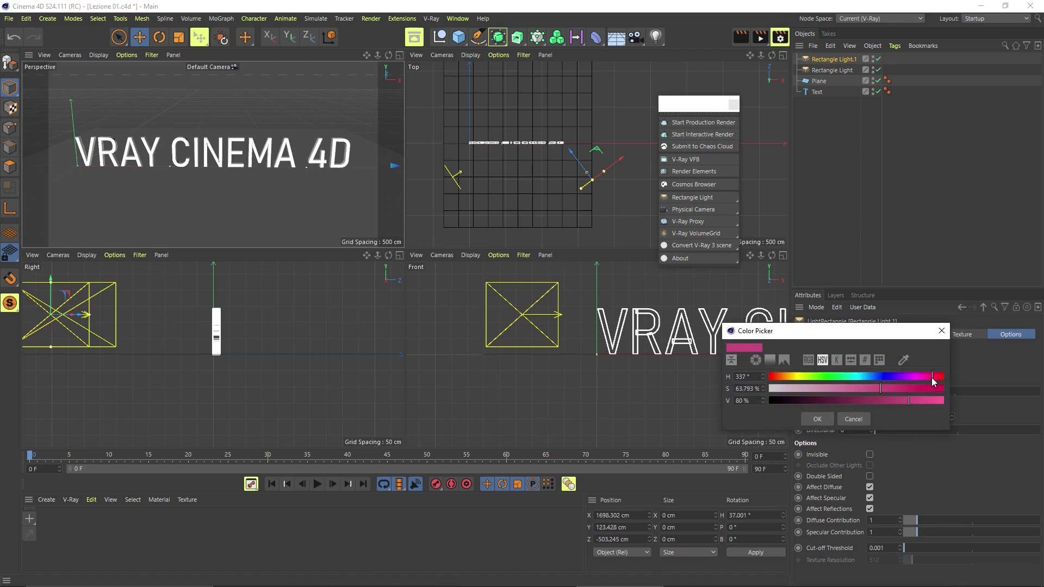
left_click_drag(932, 378, 939, 377)
left_click(892, 390)
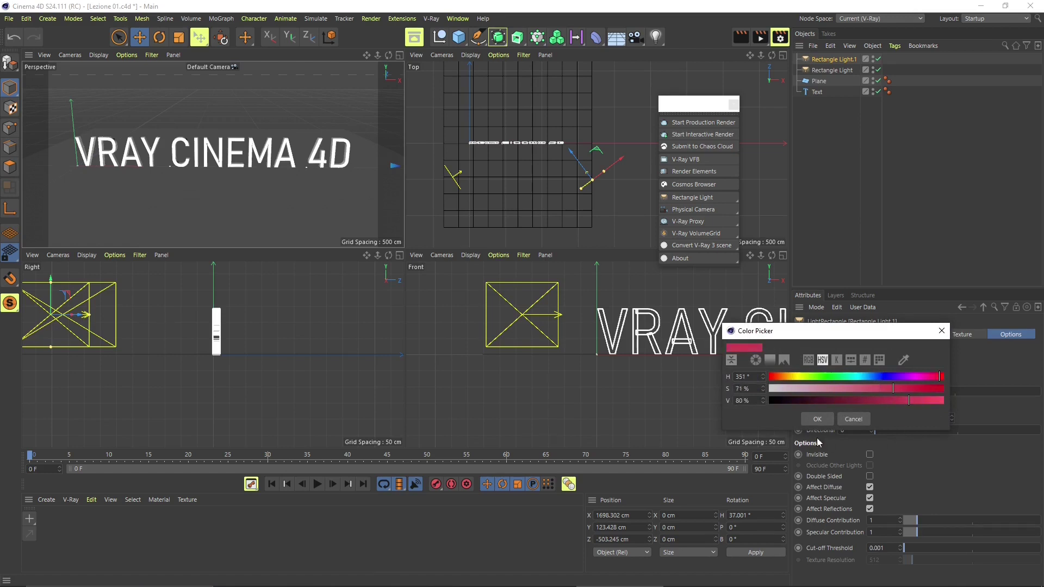
left_click(817, 418)
left_click(300, 122)
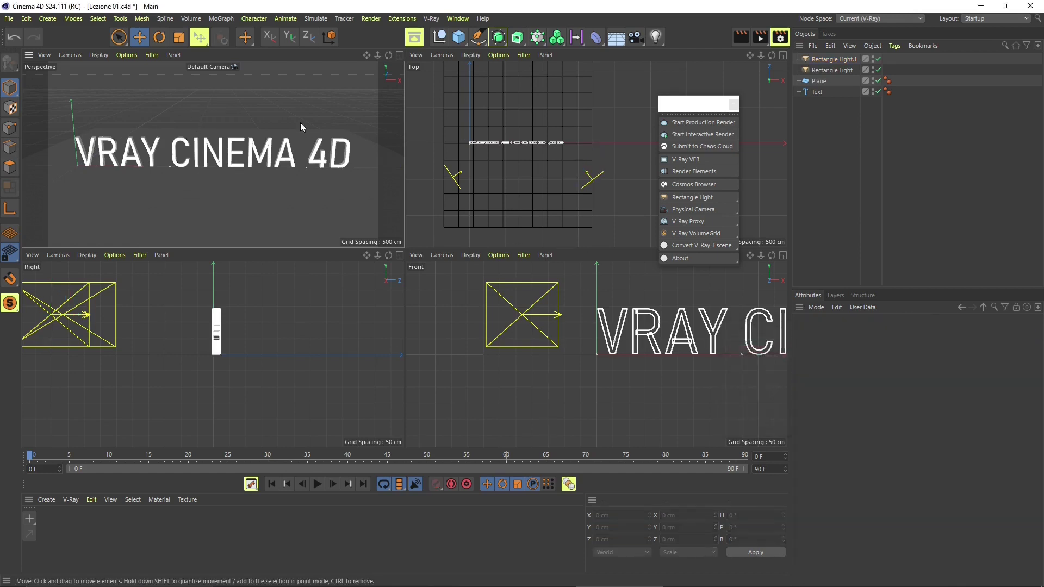
Step: Render the scene in the V-Ray frame buffer and move its window left
left_click(687, 125)
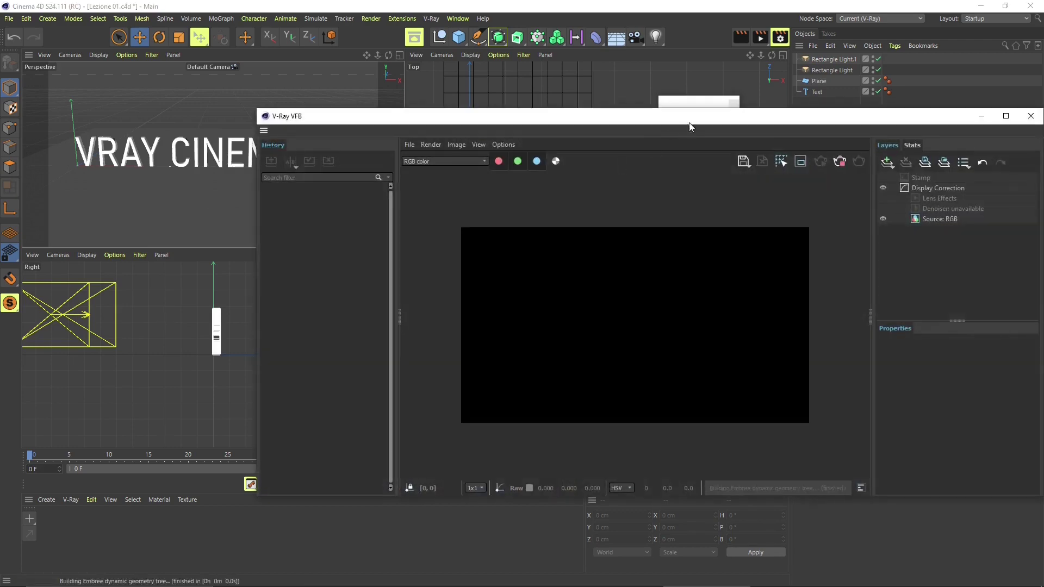
left_click_drag(702, 121, 523, 89)
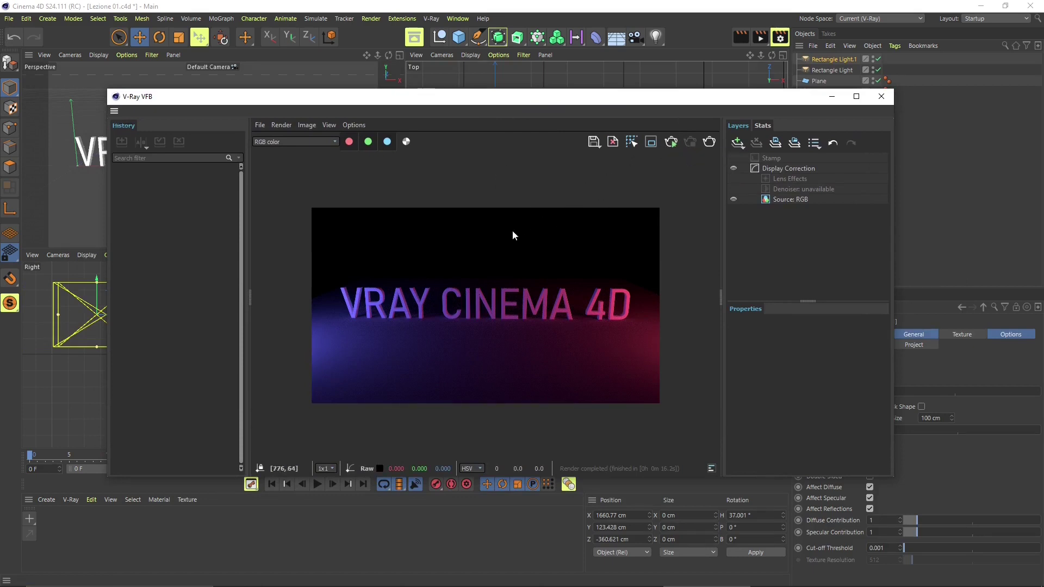
scroll(493, 287, "up", 2)
scroll(492, 288, "up", 2)
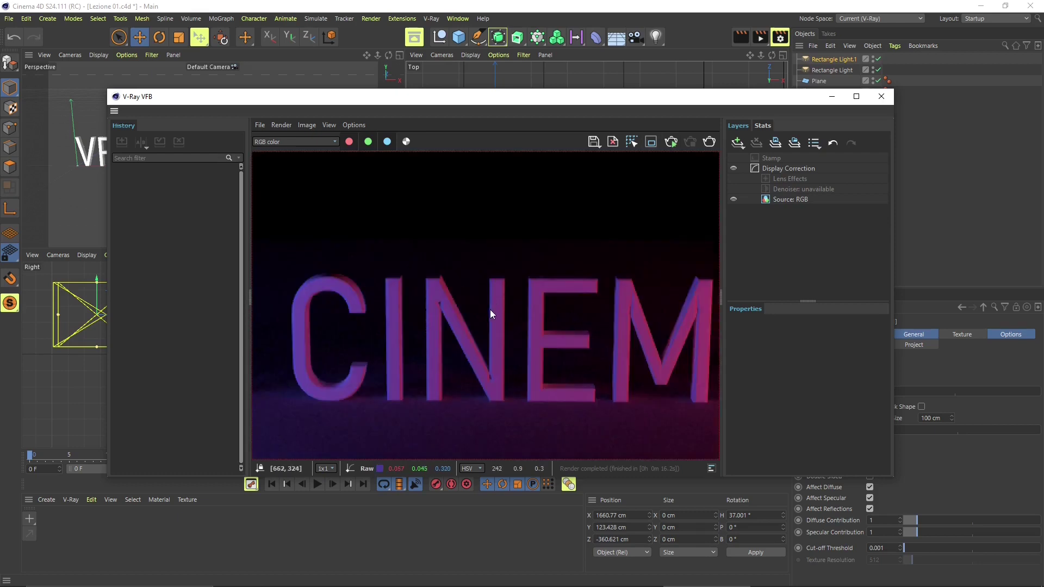
scroll(491, 309, "down", 4)
Step: Zoom in and out of the finished render to inspect the blue and red lighting
scroll(465, 324, "up", 4)
scroll(471, 311, "down", 4)
scroll(473, 309, "up", 5)
scroll(476, 308, "down", 1)
scroll(478, 300, "down", 4)
scroll(478, 300, "up", 2)
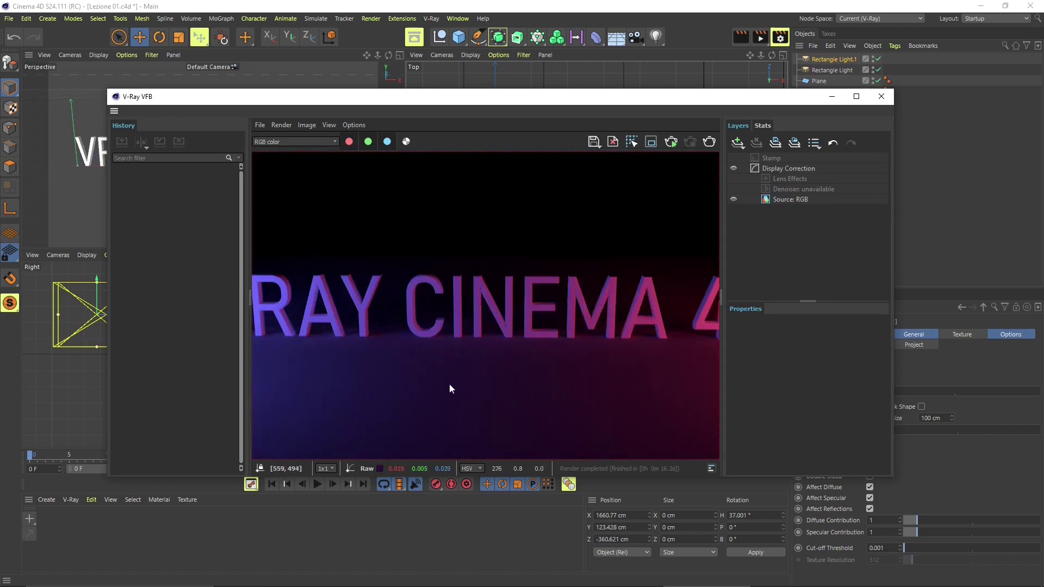
scroll(449, 384, "up", 2)
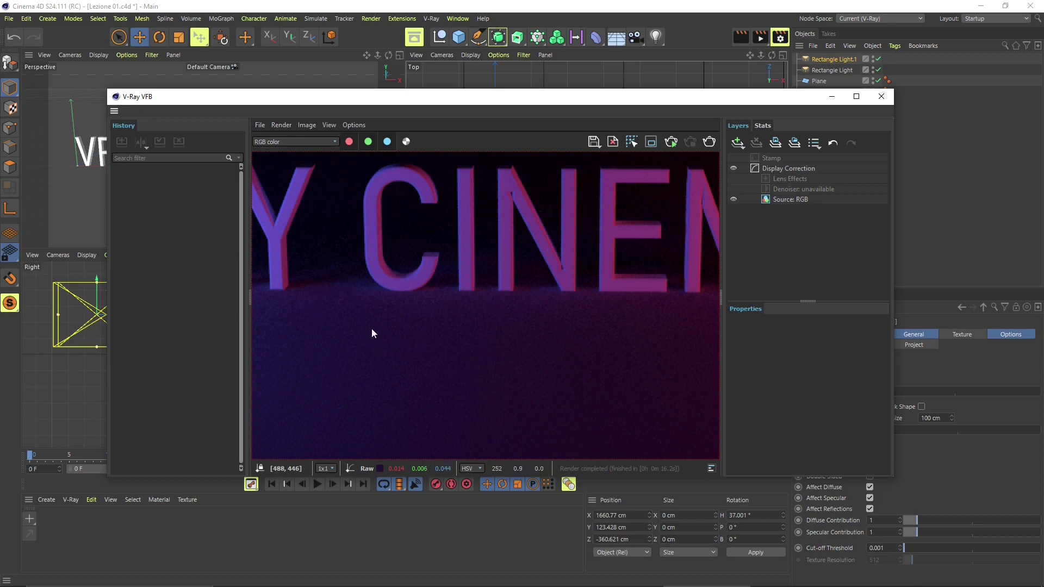
scroll(440, 331, "down", 2)
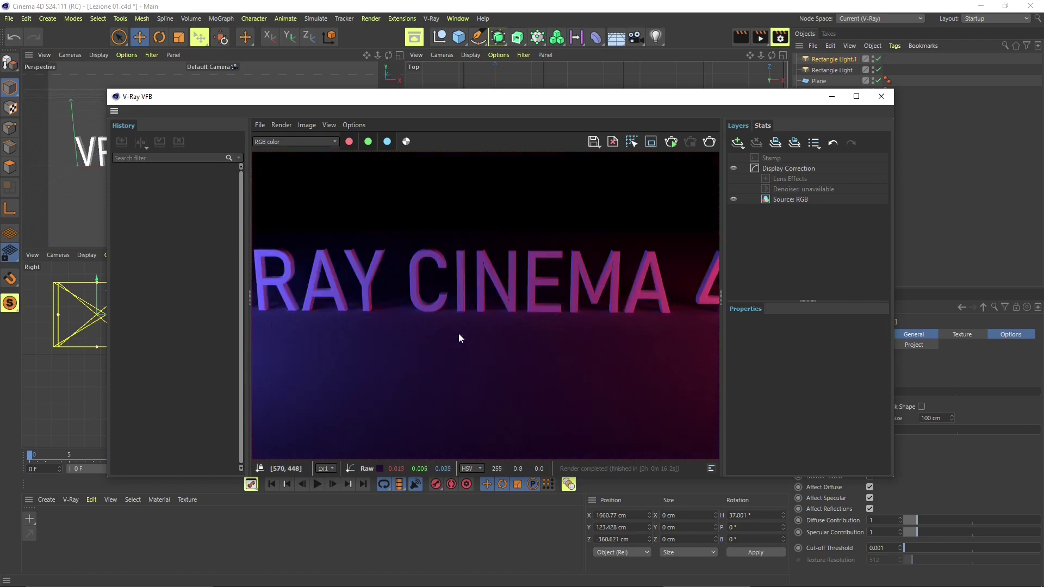
scroll(451, 335, "down", 2)
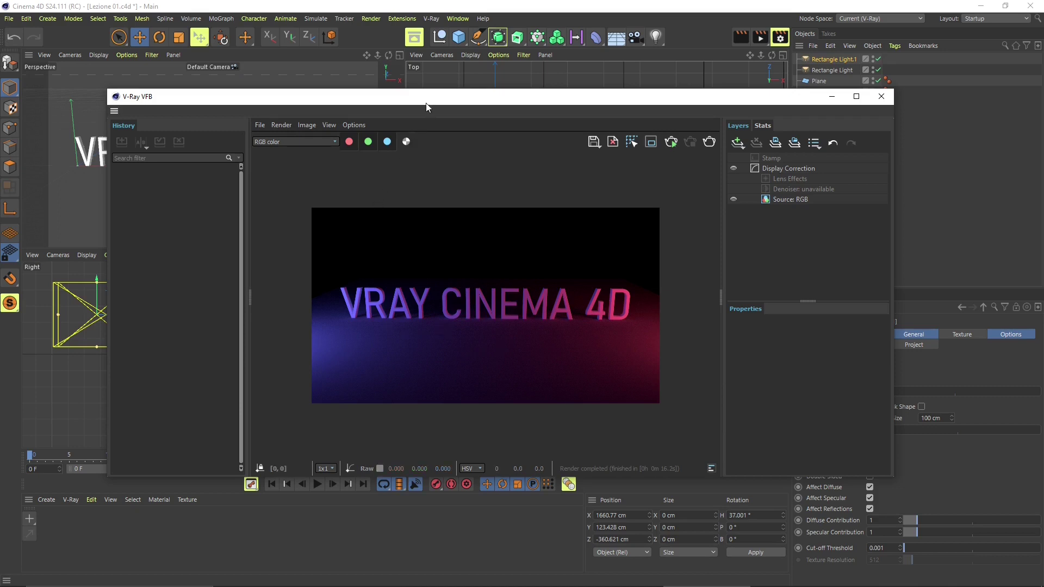
Step: Widen the right rectangle light and rotate it toward the text
mouse_move(425, 107)
left_mouse_down()
mouse_move(568, 103)
mouse_move(435, 94)
left_mouse_up()
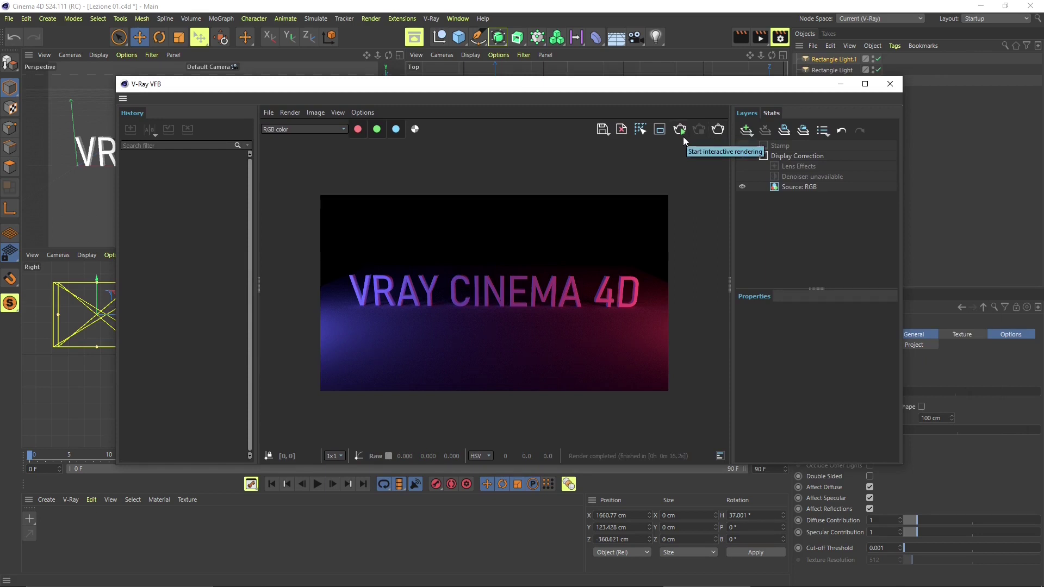
left_click_drag(797, 90, 835, 327)
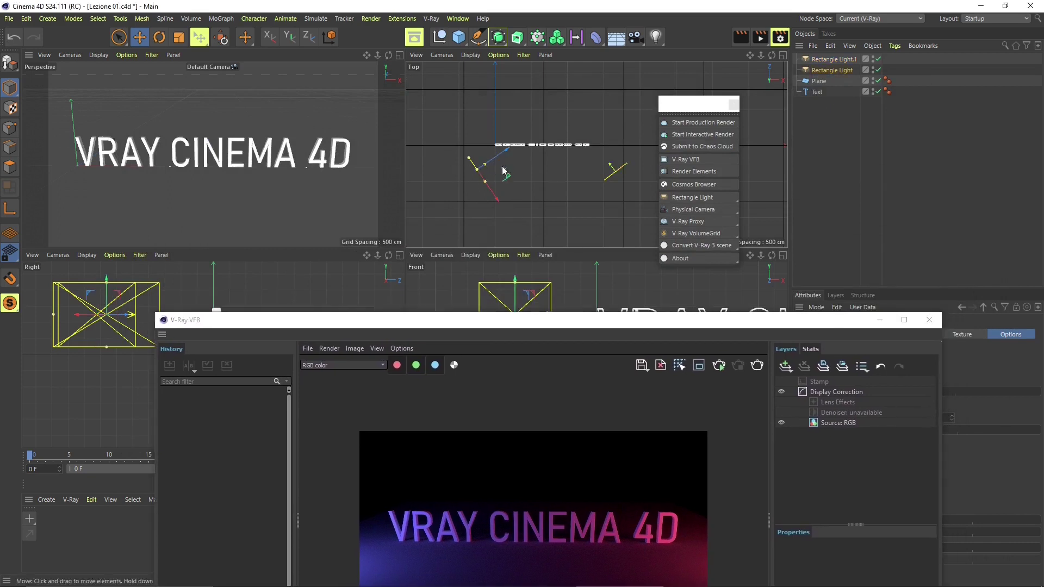
left_click(615, 172)
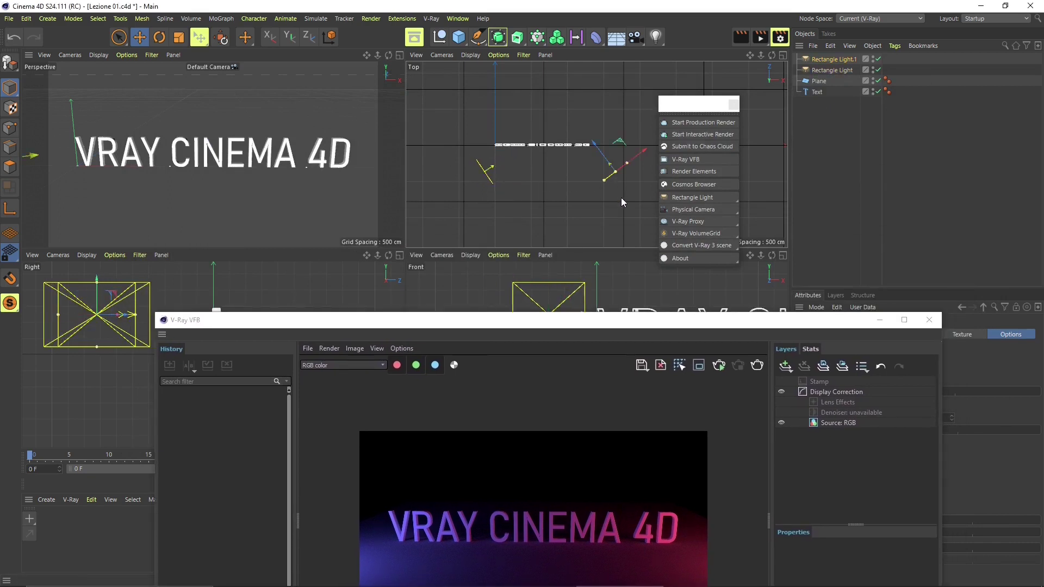
left_click_drag(619, 146, 624, 140)
left_click(159, 37)
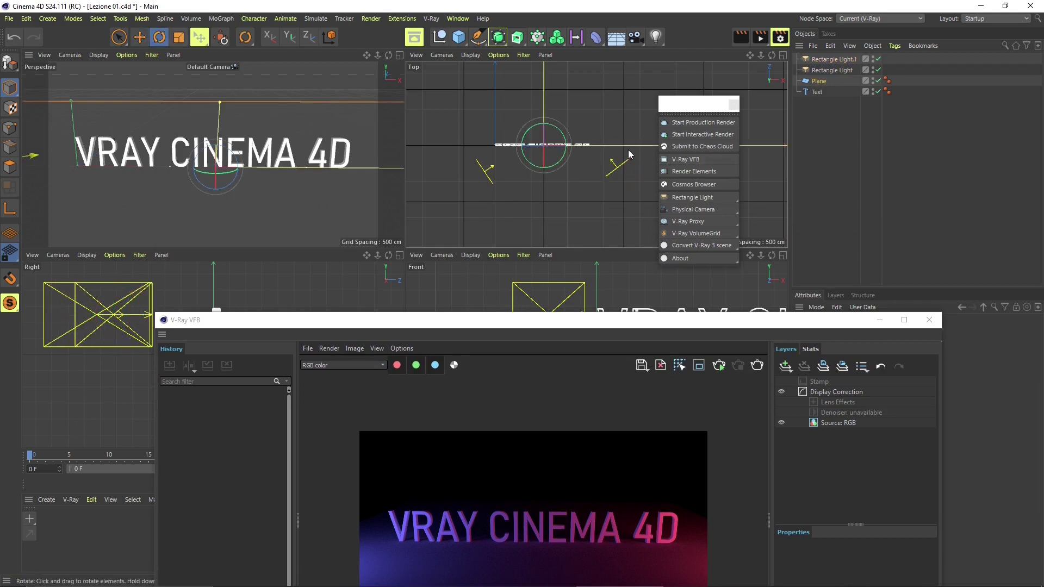
left_click_drag(625, 158, 606, 171)
Step: Rotate the left rectangle light toward the text and reshape it in the side view
left_click(482, 175)
left_click_drag(500, 159, 480, 189)
scroll(82, 334, "down", 5)
scroll(101, 327, "up", 5)
left_click(126, 278)
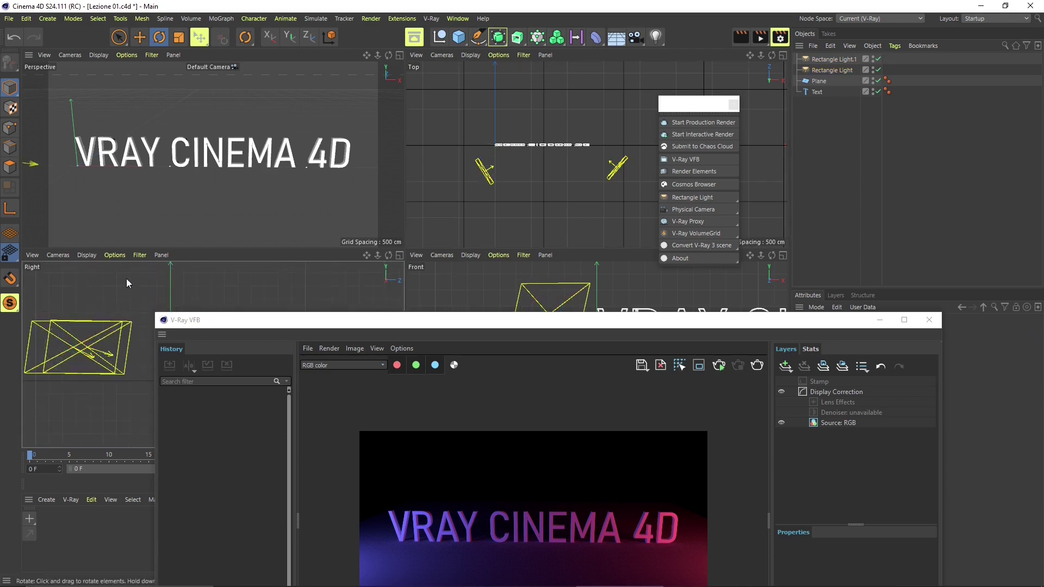
left_click(79, 355)
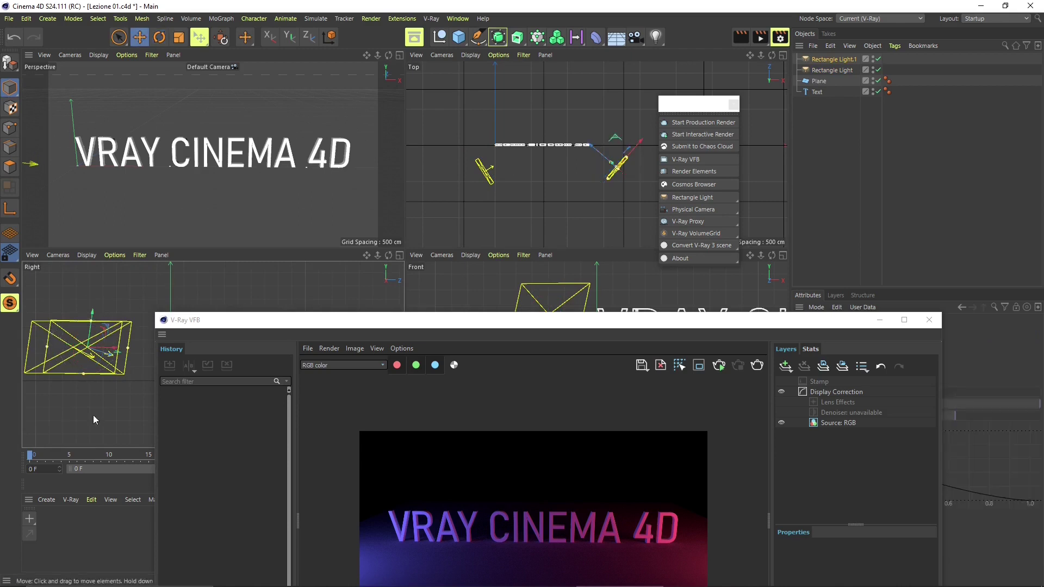
left_click(47, 324)
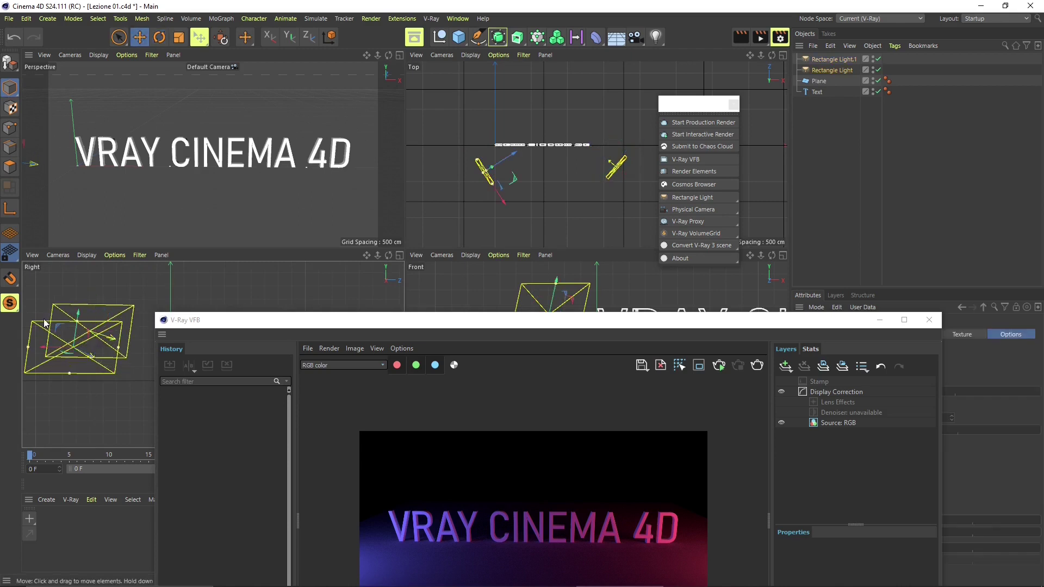
mouse_move(68, 324)
left_mouse_down()
mouse_move(81, 312)
mouse_move(81, 322)
left_mouse_up()
left_click_drag(281, 324, 217, 103)
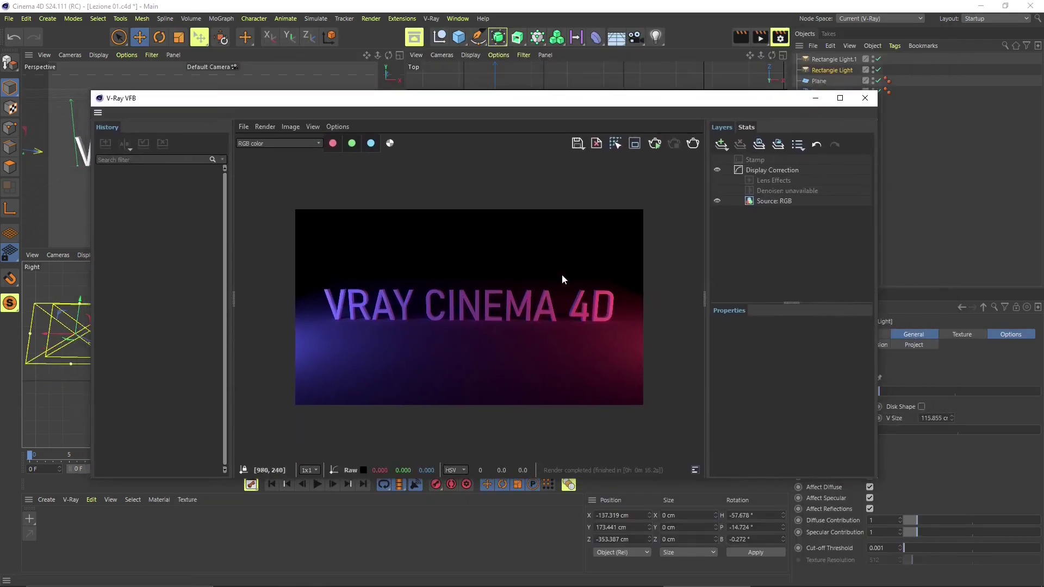
Step: Re-render with the adjusted lights, collapse the History and Layers panels, and resize the VFB
left_click(690, 145)
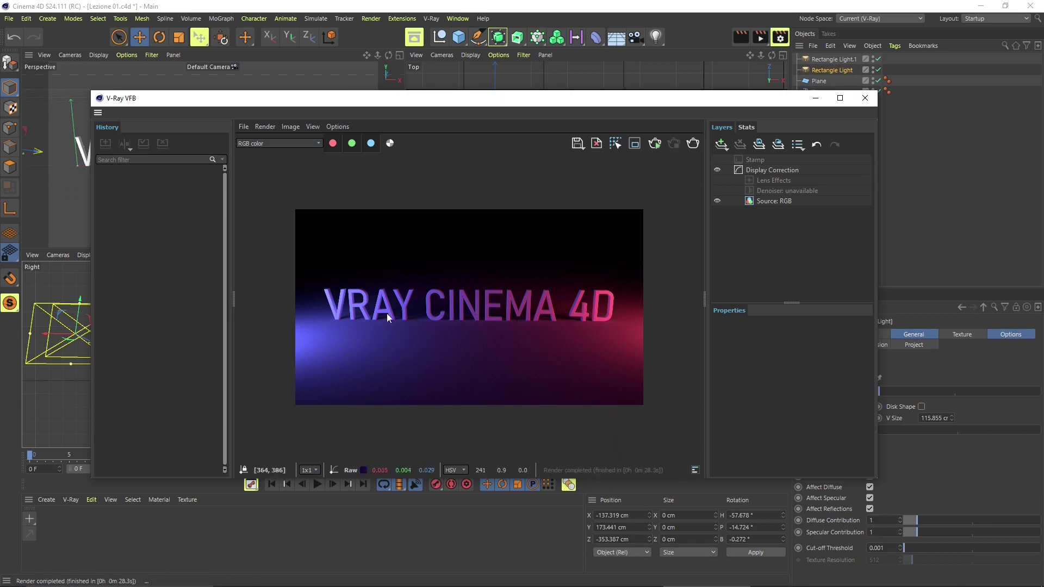
left_click_drag(235, 303, 105, 308)
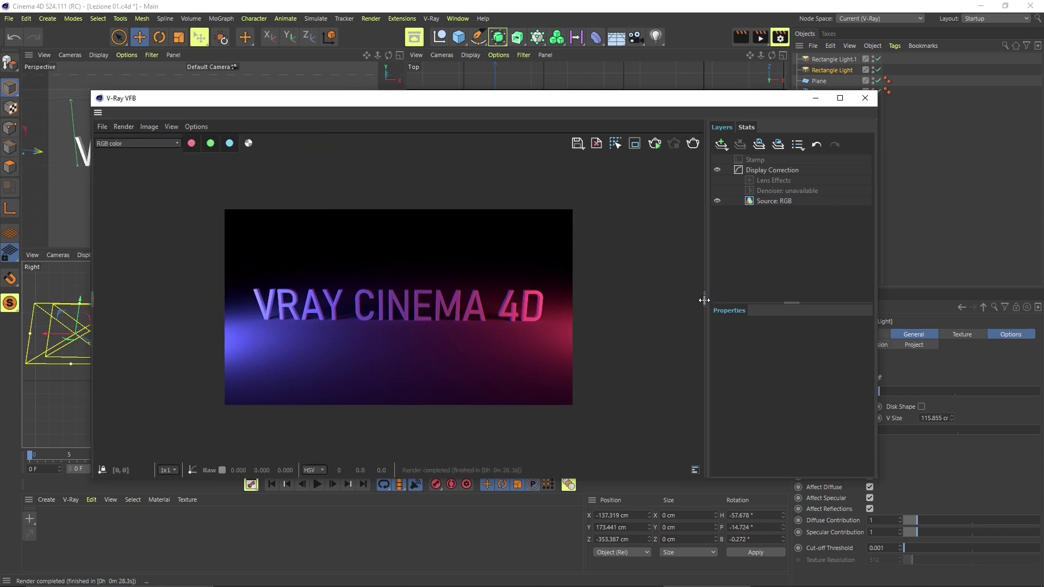
left_click_drag(706, 299, 503, 278)
left_click_drag(331, 103, 602, 140)
left_click_drag(566, 516, 578, 414)
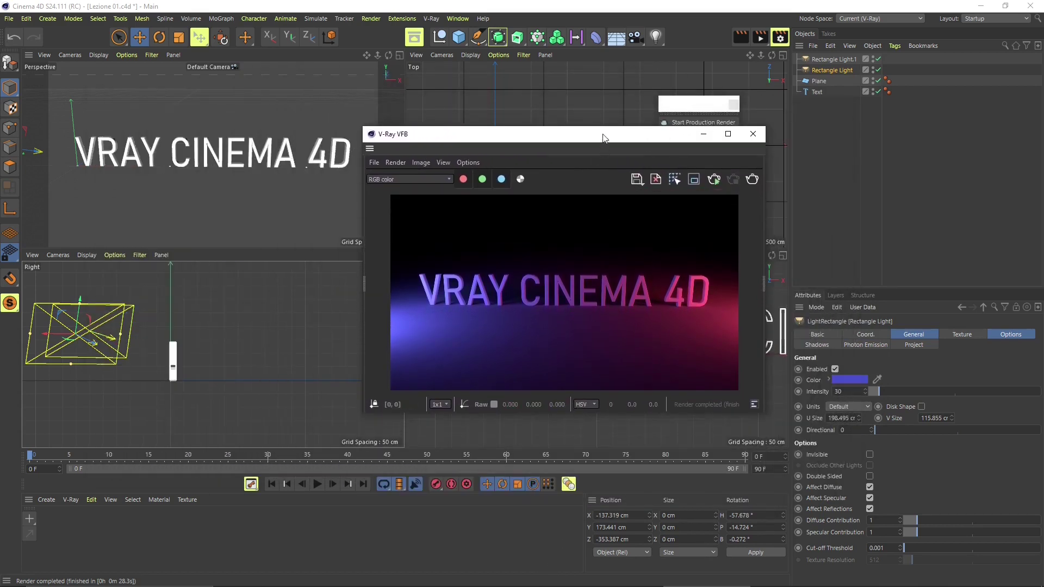
Step: Start interactive rendering, then move the blue Rectangle Light up-left and rotate it toward the text
left_click_drag(602, 139, 275, 64)
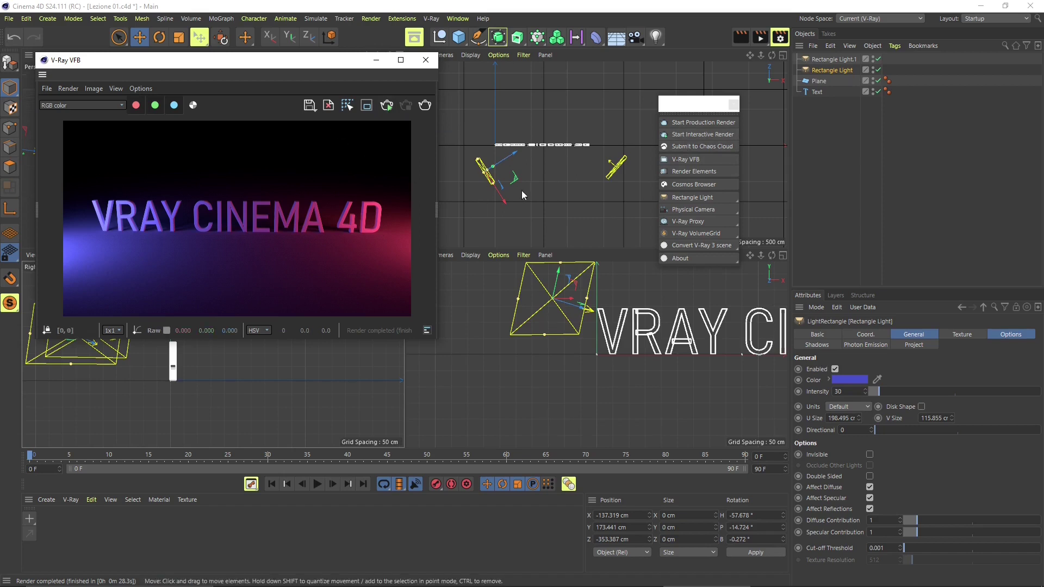
left_click(544, 112)
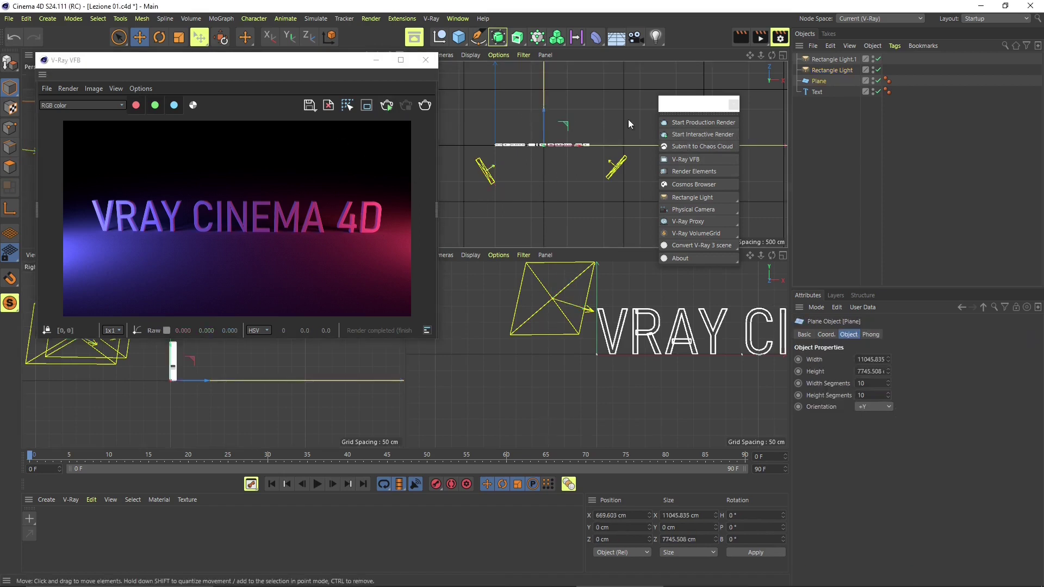
left_click(387, 105)
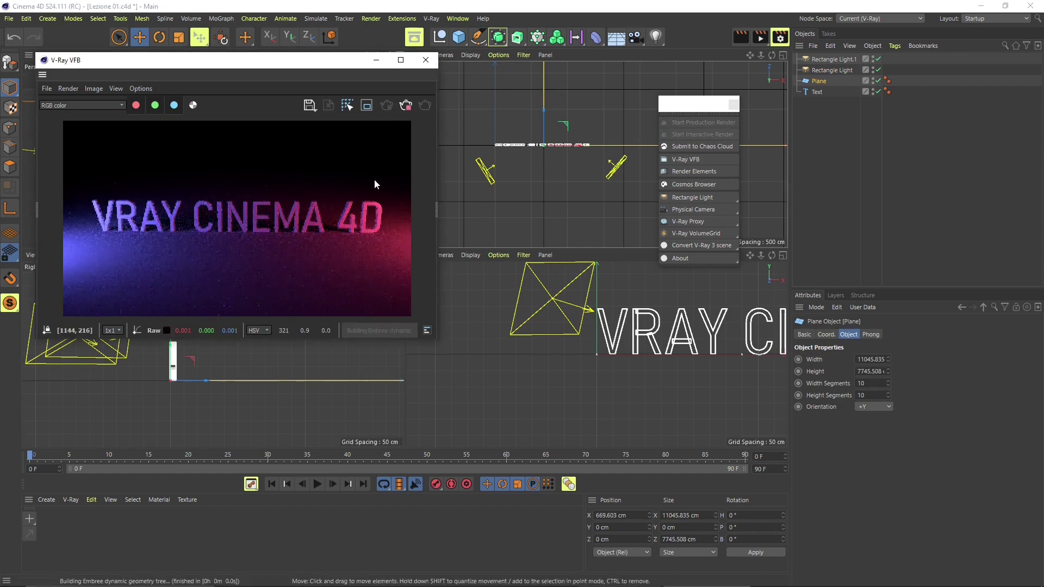
left_click(482, 174)
left_click_drag(515, 177, 489, 175)
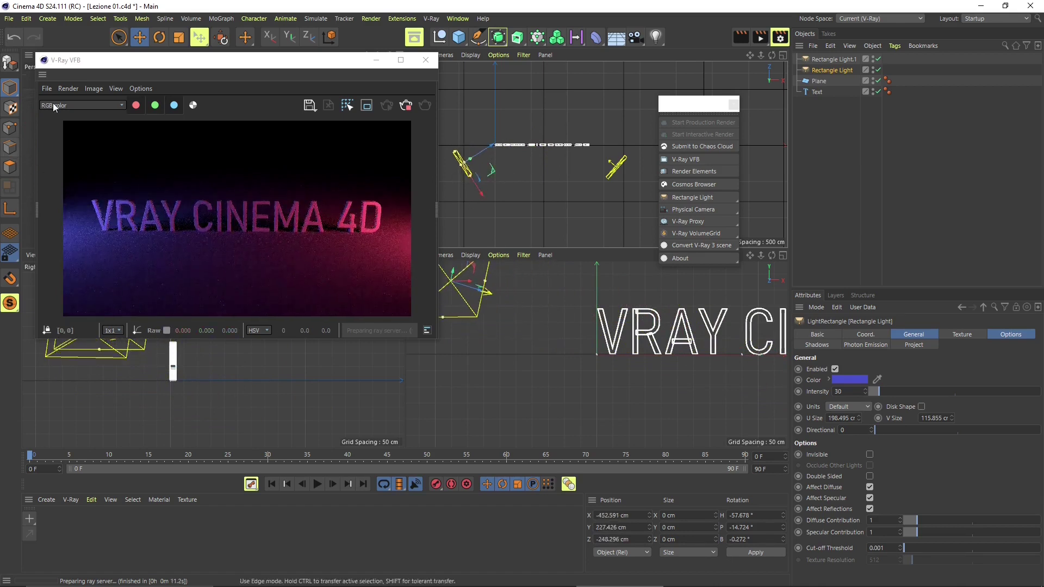
key("r")
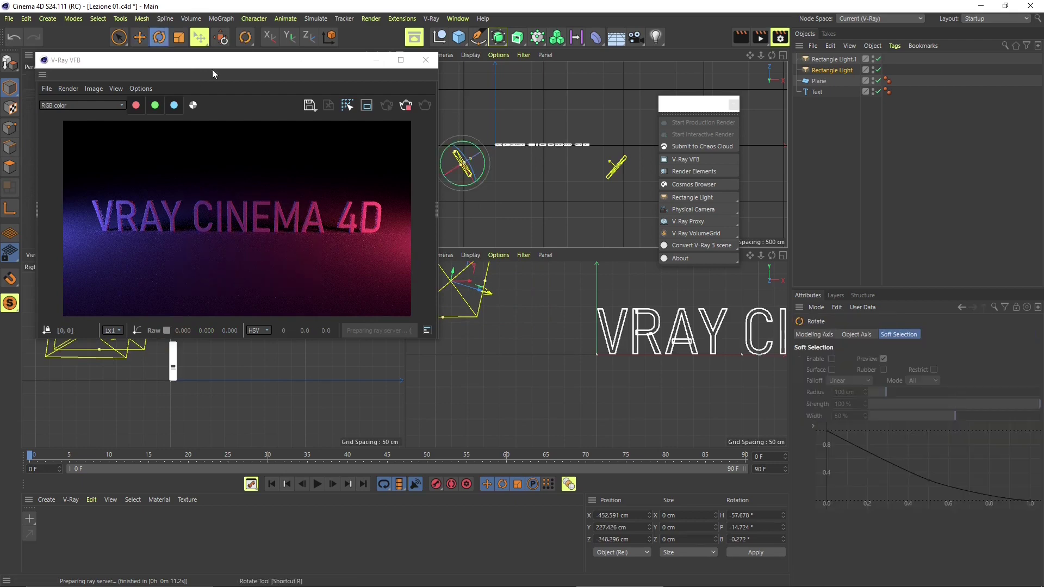
left_click_drag(478, 179, 472, 183)
Step: Rotate Rectangle Light.1 toward the text and nudge the left light's position
left_click(615, 168)
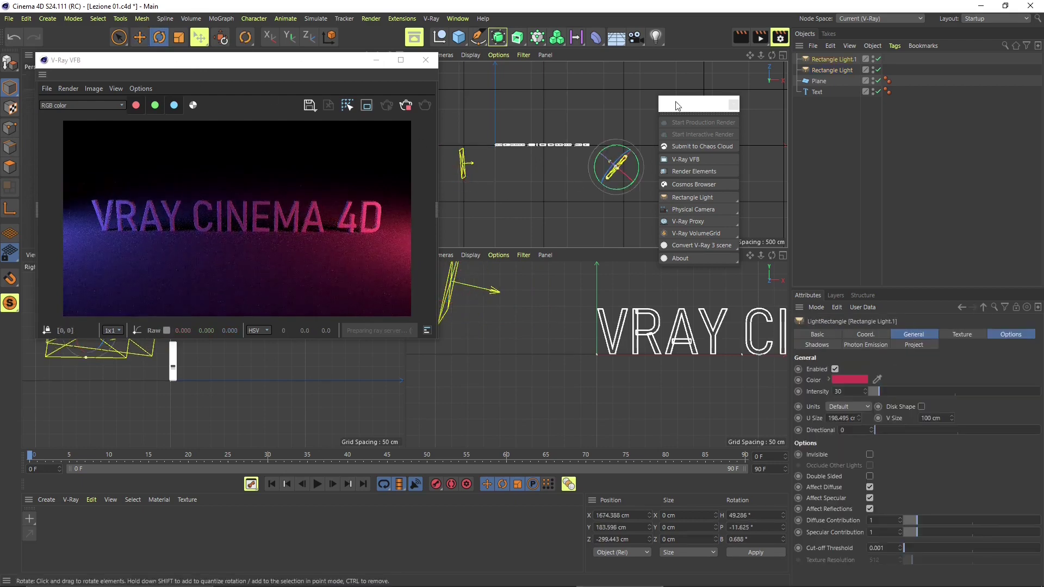
left_click_drag(618, 193, 627, 132)
key("e")
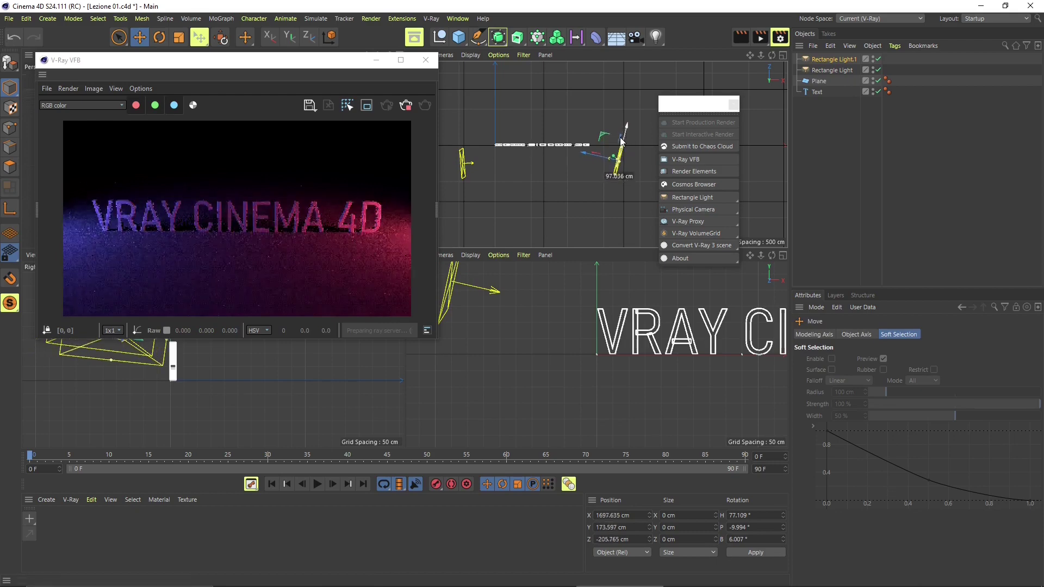
left_click(464, 162)
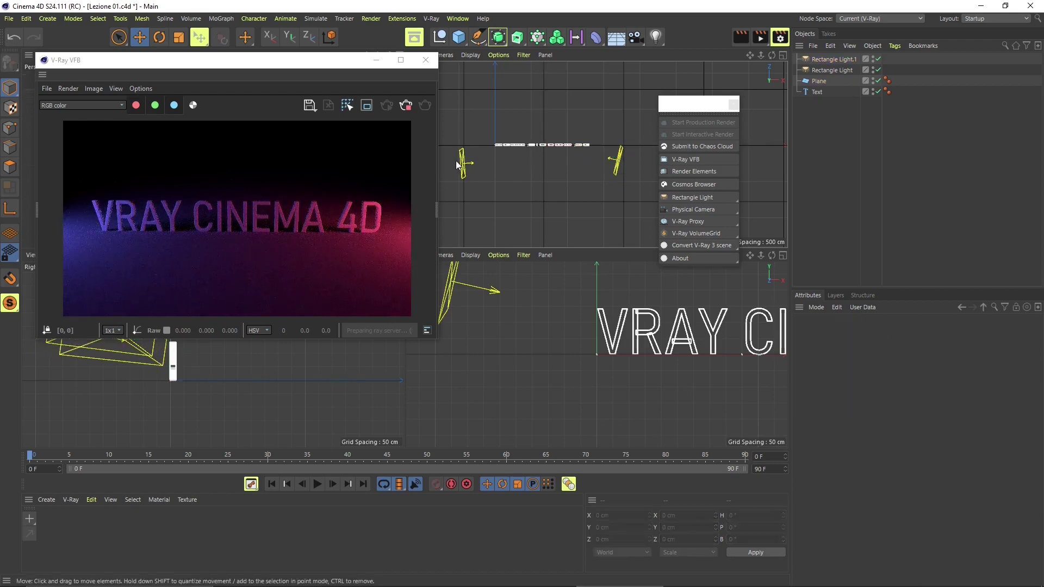
left_click_drag(464, 166, 468, 185)
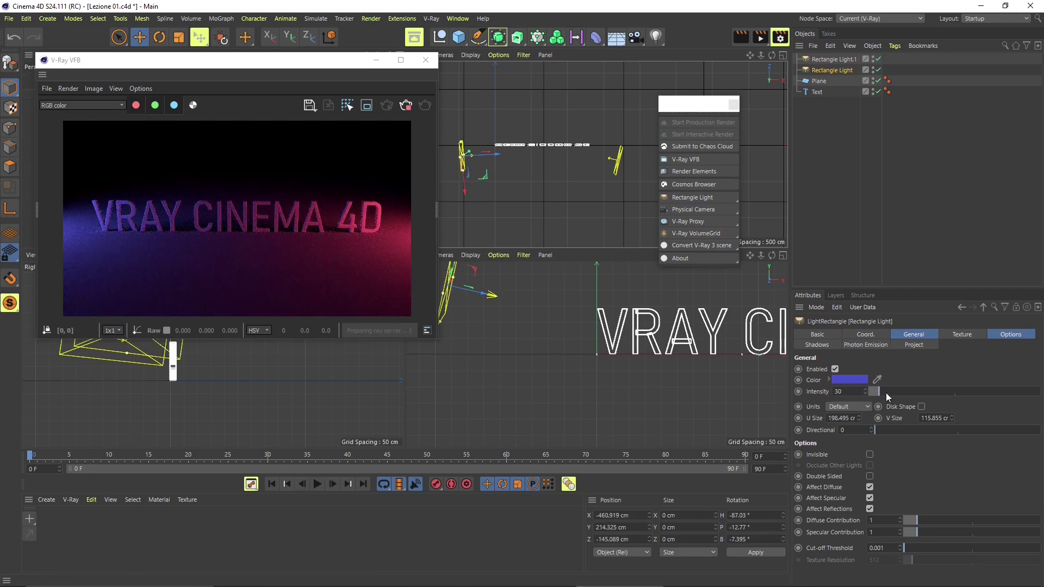
Step: Raise the blue light's intensity to 58 and the red light's to 73
mouse_move(880, 390)
left_mouse_down()
mouse_move(905, 387)
mouse_move(896, 390)
left_mouse_up()
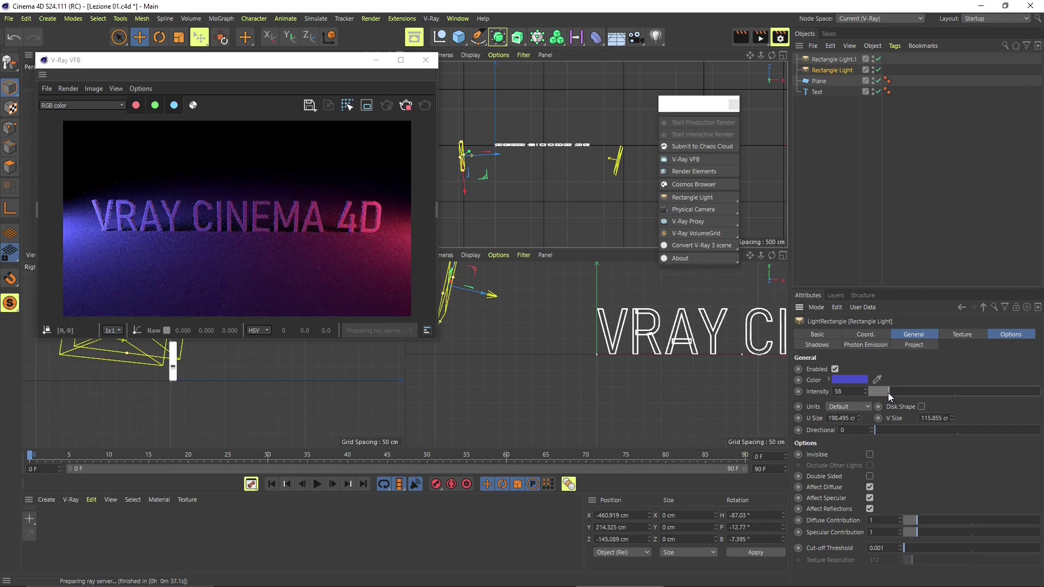
left_click(617, 166)
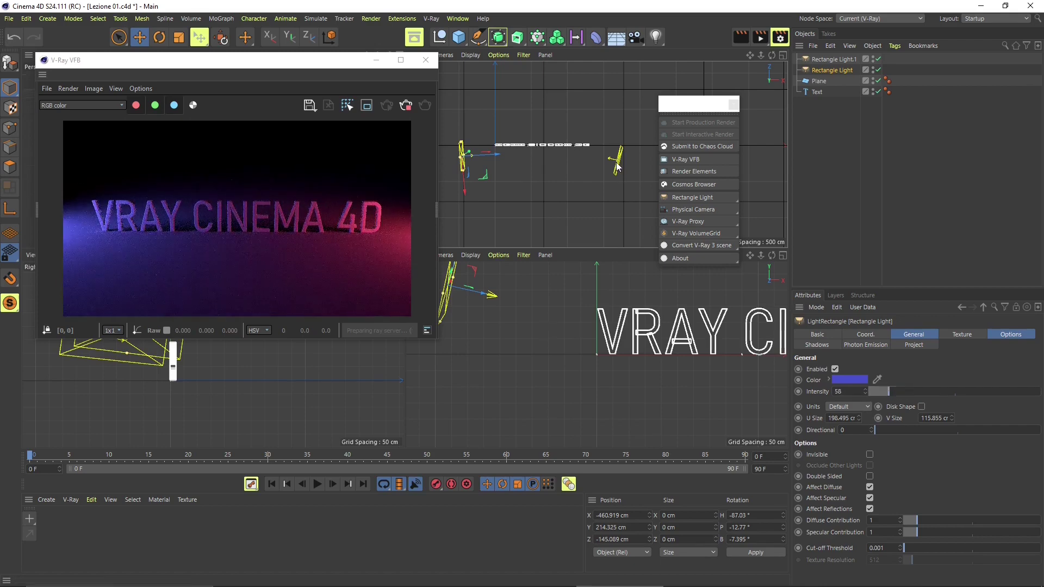
left_click_drag(883, 393, 898, 393)
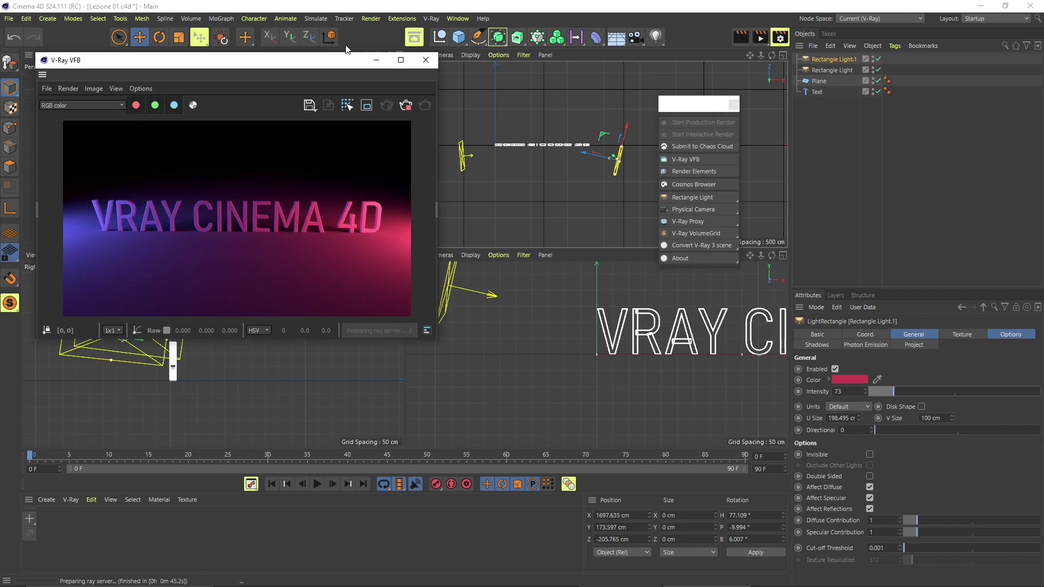
left_click(466, 160)
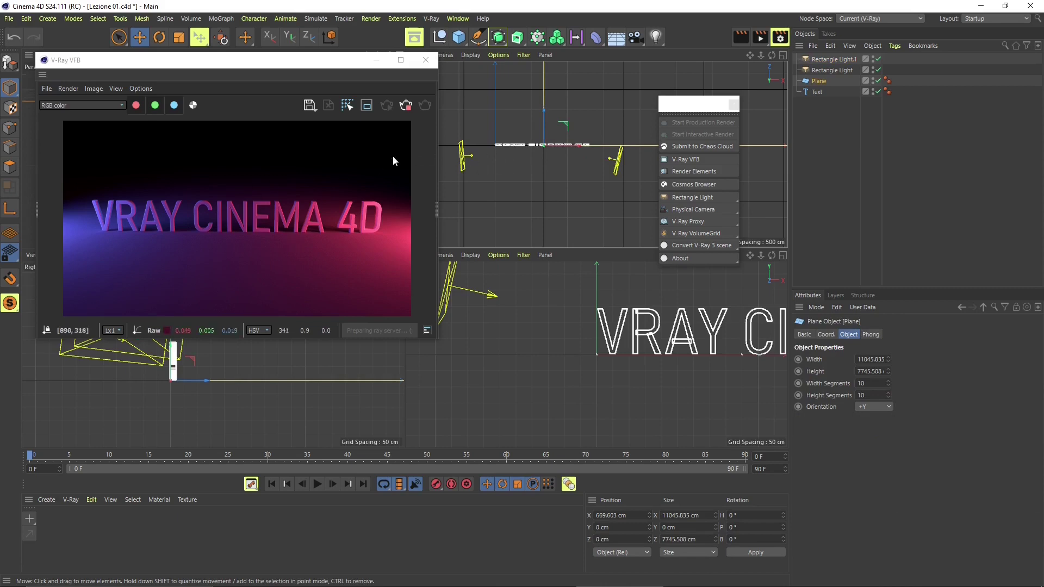
Step: Slide the floor Plane along Z, lift the text slightly, and centre the VFB window
left_click_drag(544, 135, 503, 135)
left_click(531, 143)
left_click_drag(253, 442, 199, 369, "alt")
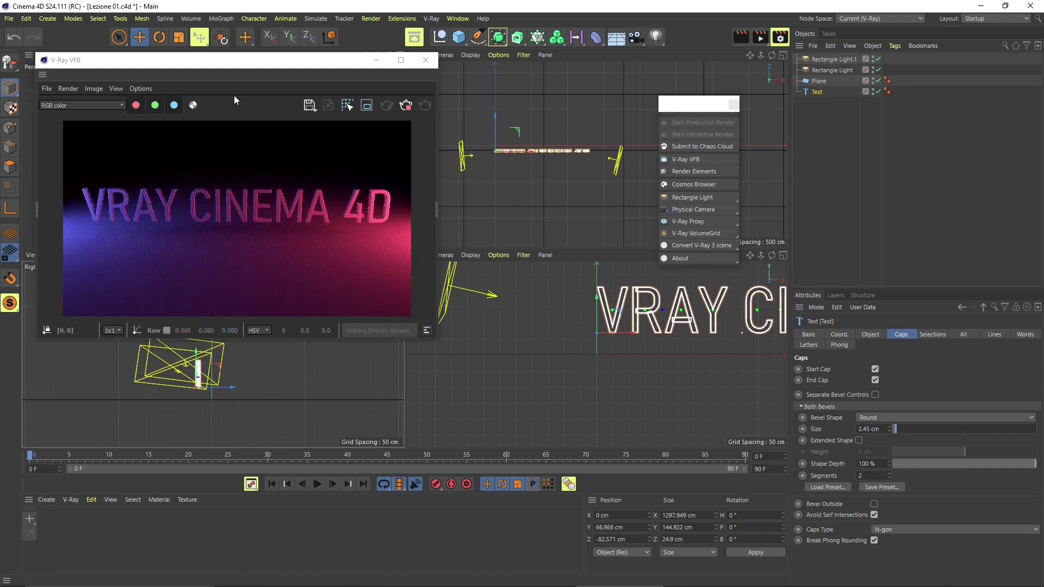
left_click_drag(244, 61, 418, 99)
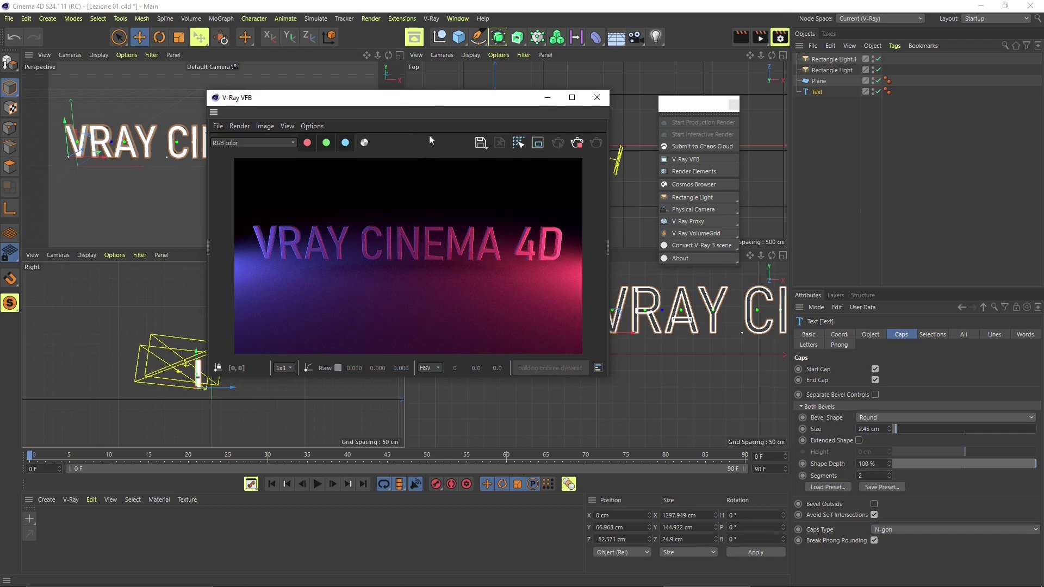
Step: Reposition the V-Ray frame buffer and zoom the viewports around the text
left_click_drag(433, 103, 436, 111)
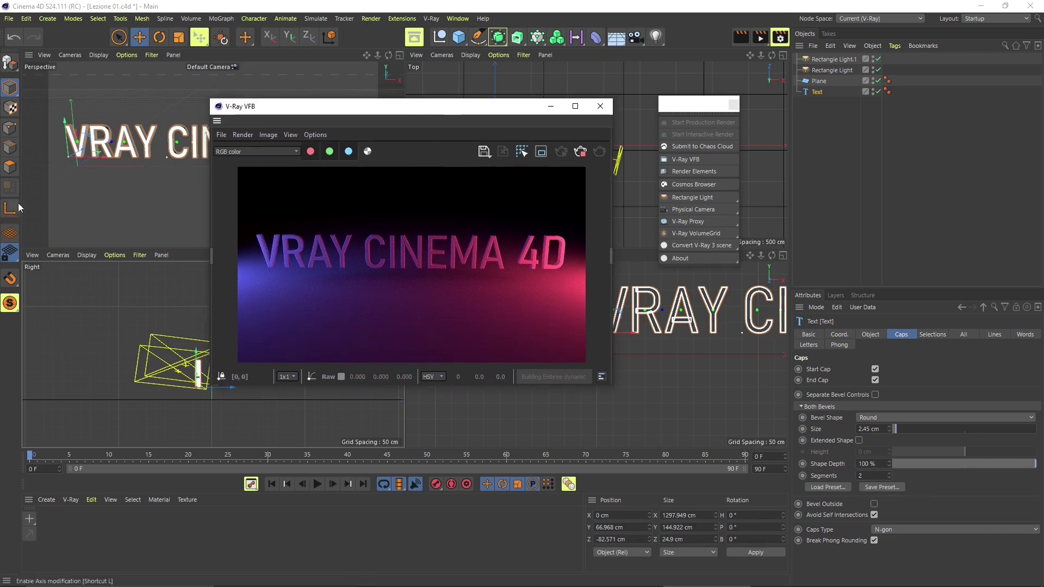
scroll(124, 128, "up", 2)
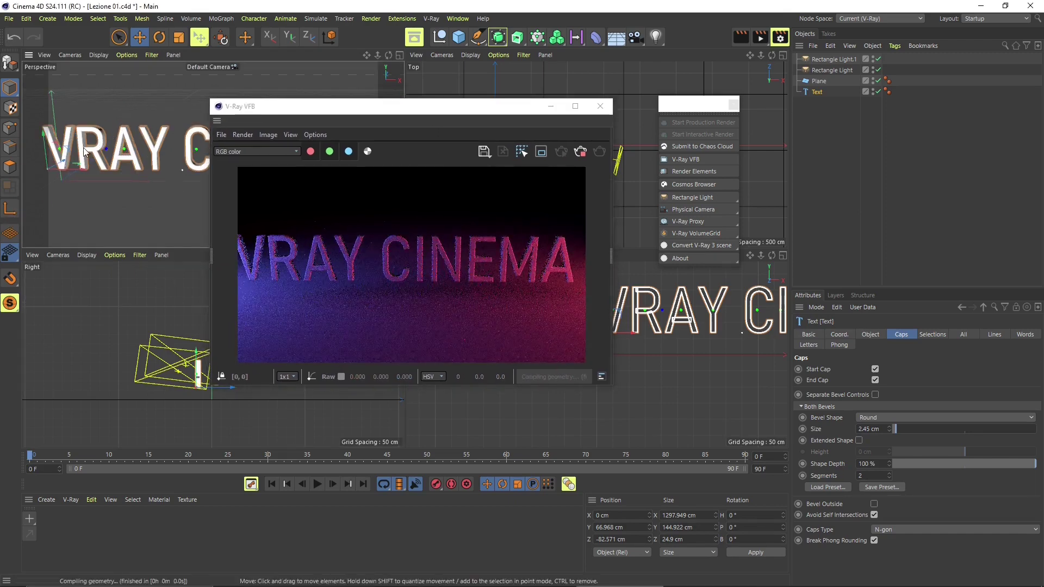
scroll(106, 352, "up", 3)
scroll(151, 380, "up", 3)
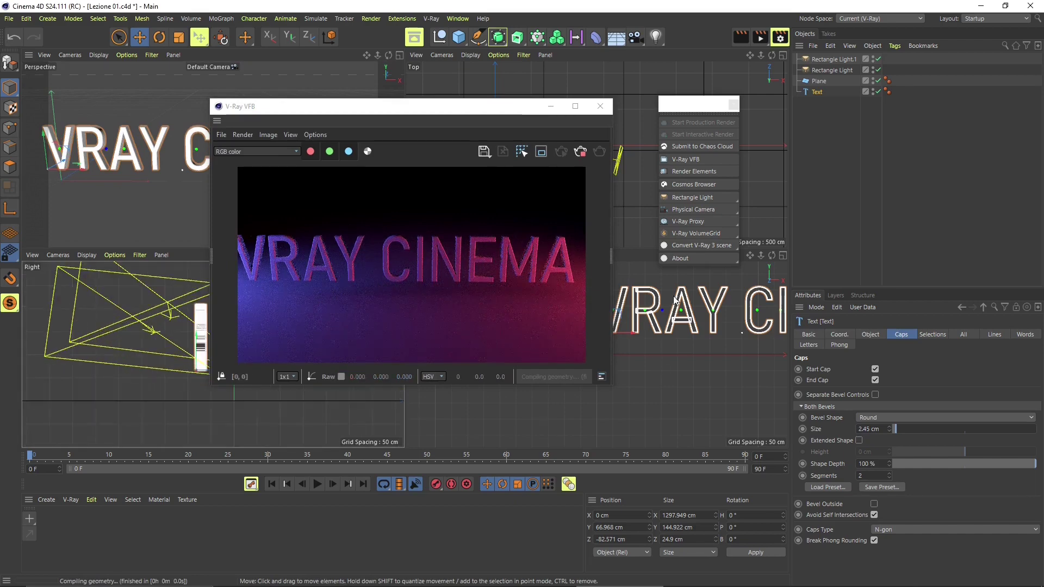
scroll(727, 382, "down", 2)
scroll(657, 305, "up", 5)
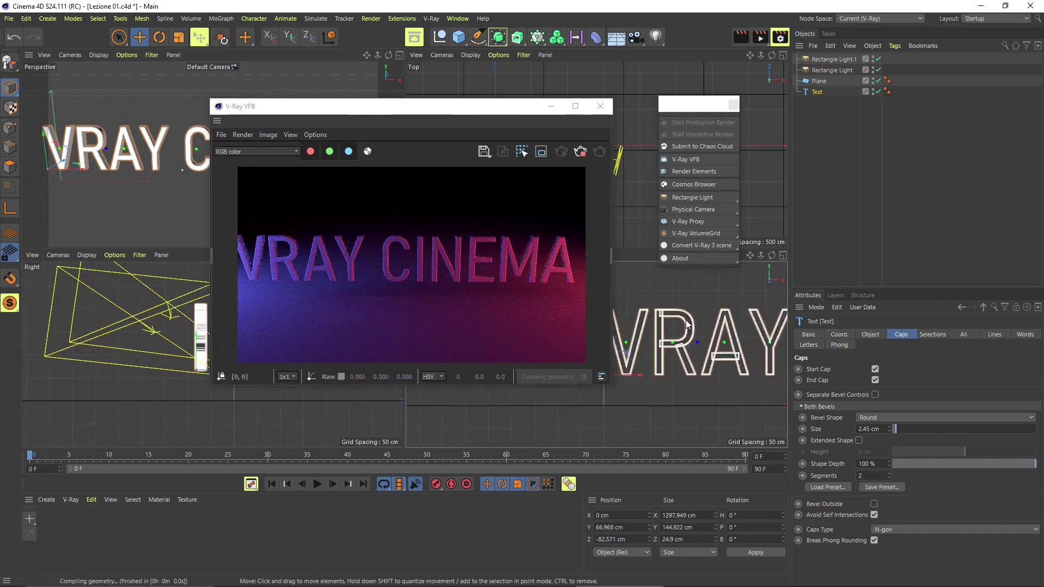
scroll(637, 119, "down", 3)
left_click_drag(484, 107, 384, 171)
scroll(564, 172, "up", 2)
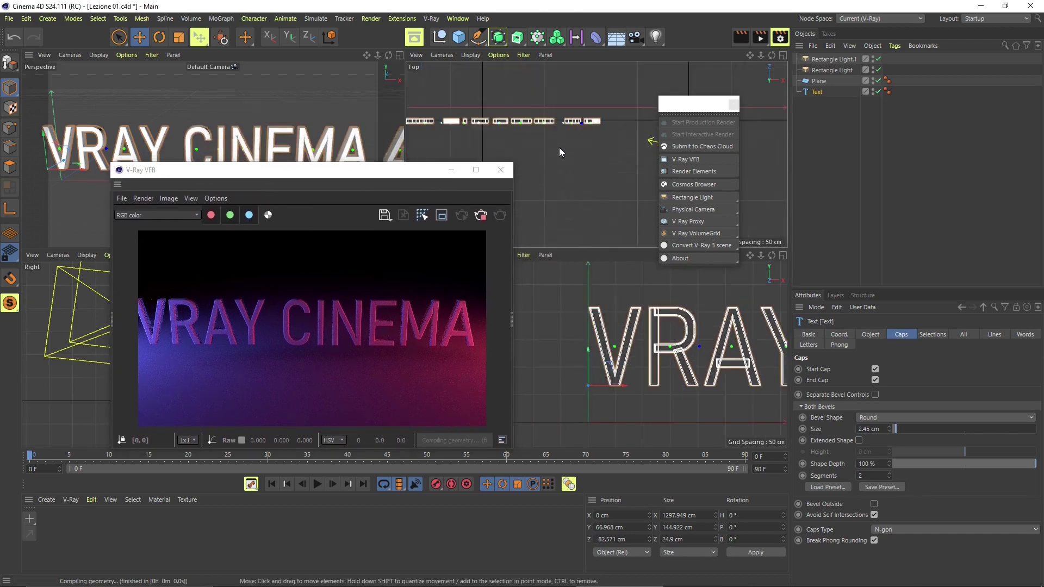
scroll(560, 148, "up", 2)
left_click_drag(384, 175, 496, 98)
scroll(153, 198, "down", 2)
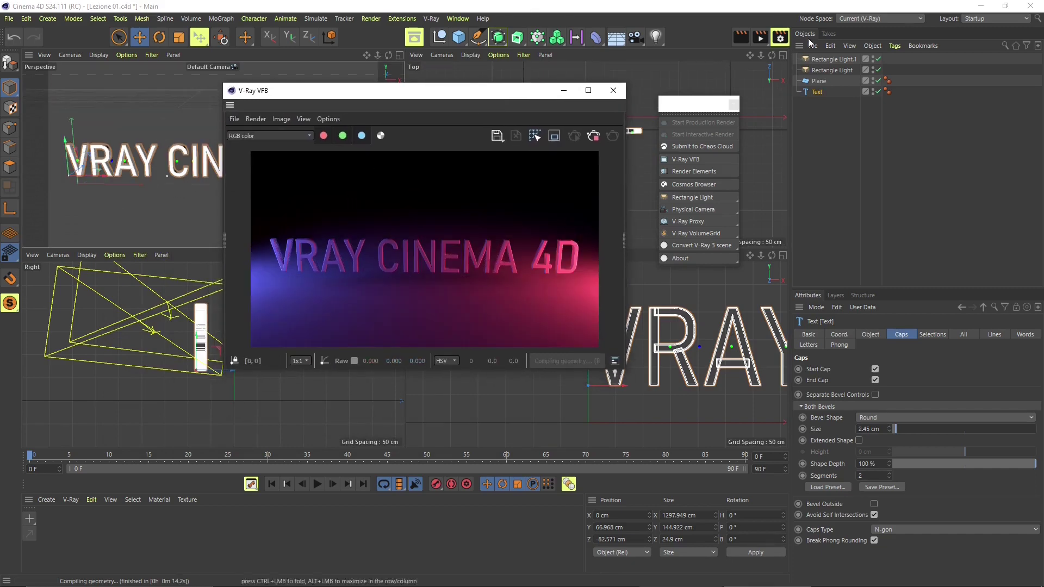
Step: Open Render Settings on the V-Ray Common page
left_click(779, 37)
left_click_drag(757, 57, 587, 99)
left_click(550, 143)
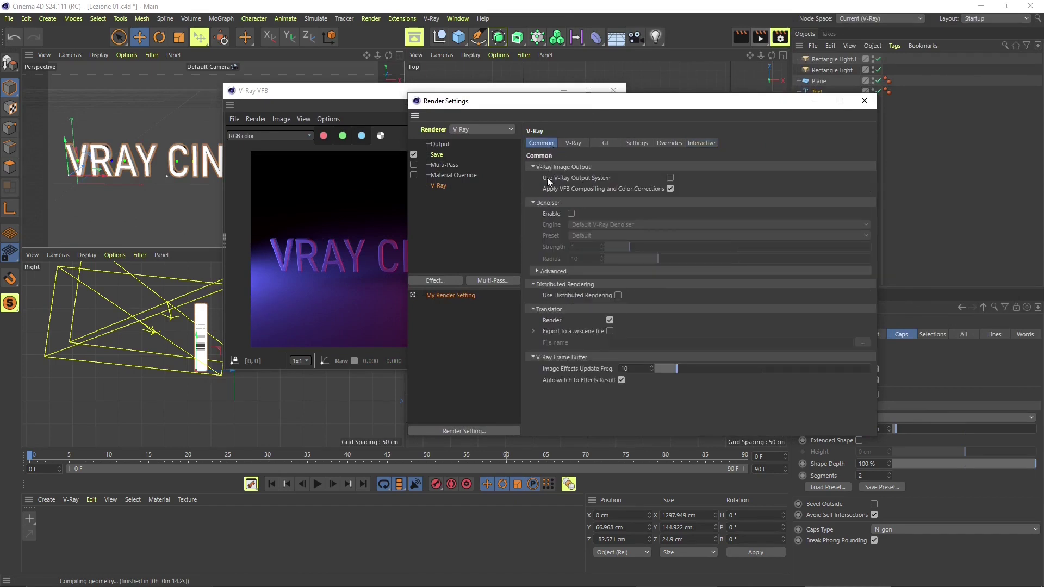
Step: Switch the V-Ray render engine to V-Ray GPU with RTX as the GPU engine
left_click(566, 144)
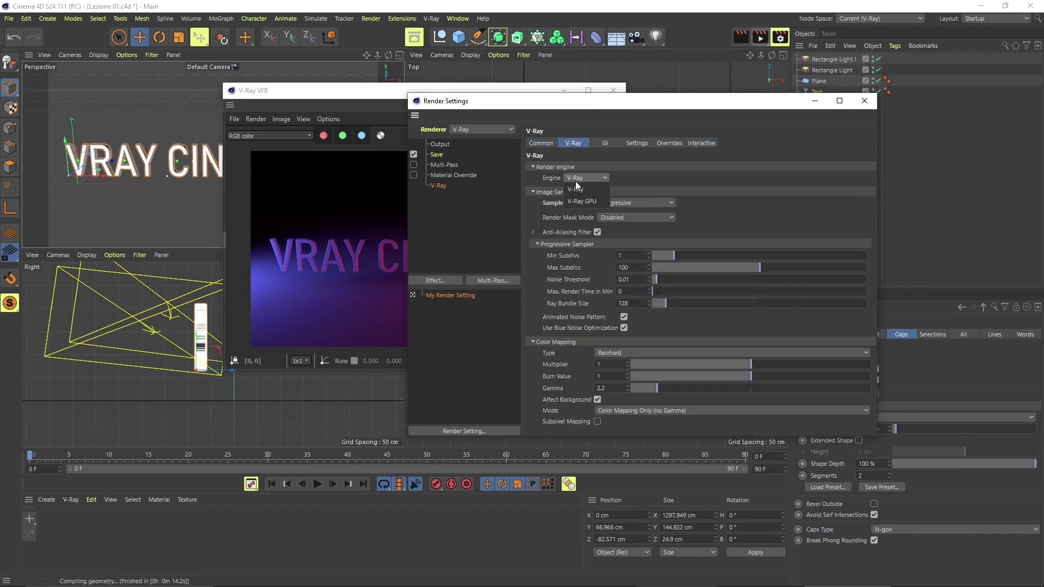
left_click(573, 202)
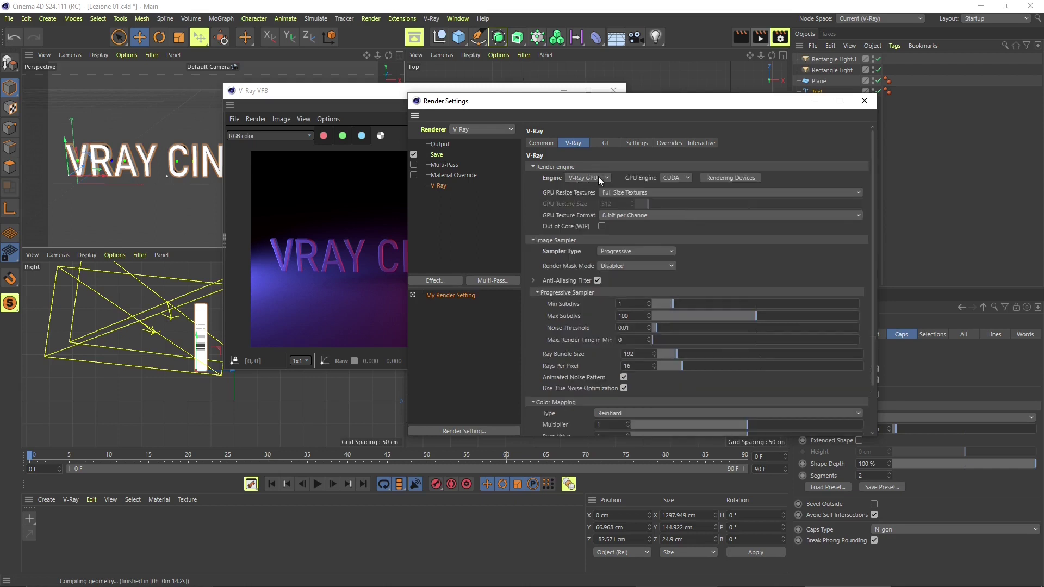
left_click(683, 199)
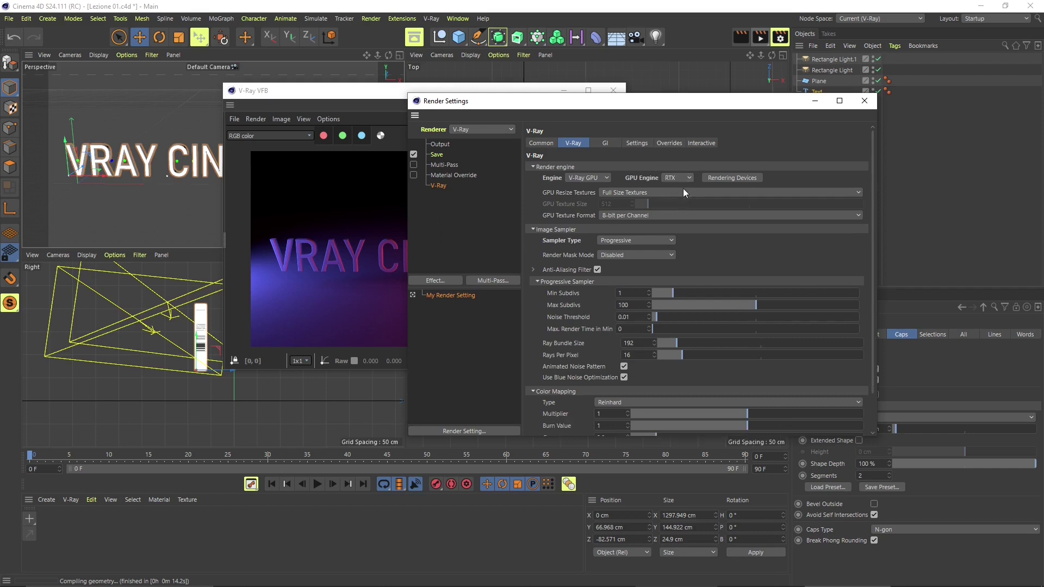
Step: Move the render settings aside and set the engine back to standard V-Ray
left_click_drag(666, 108, 778, 111)
left_click_drag(707, 103, 749, 101)
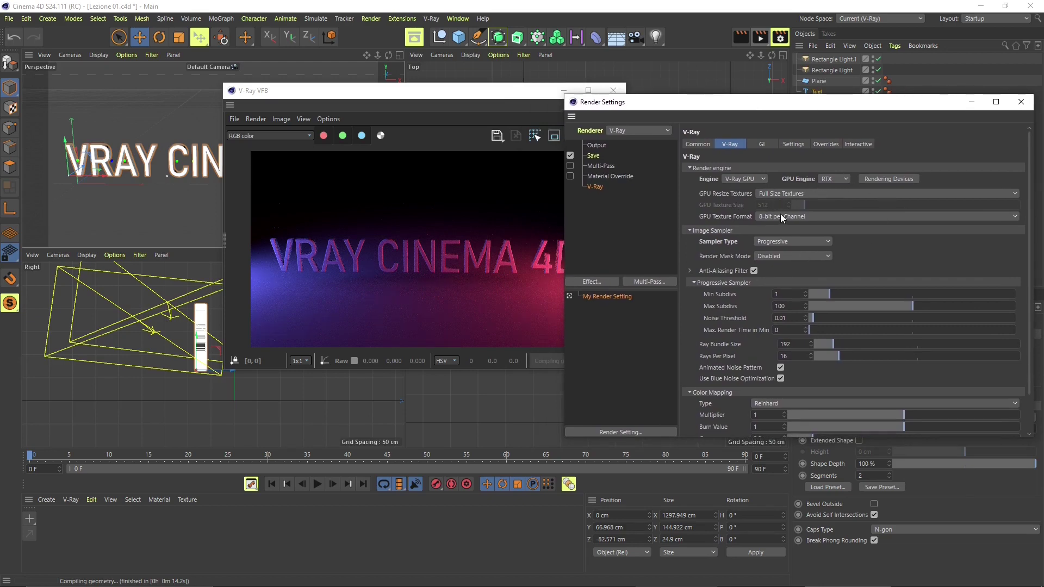
left_click(755, 179)
left_click(756, 190)
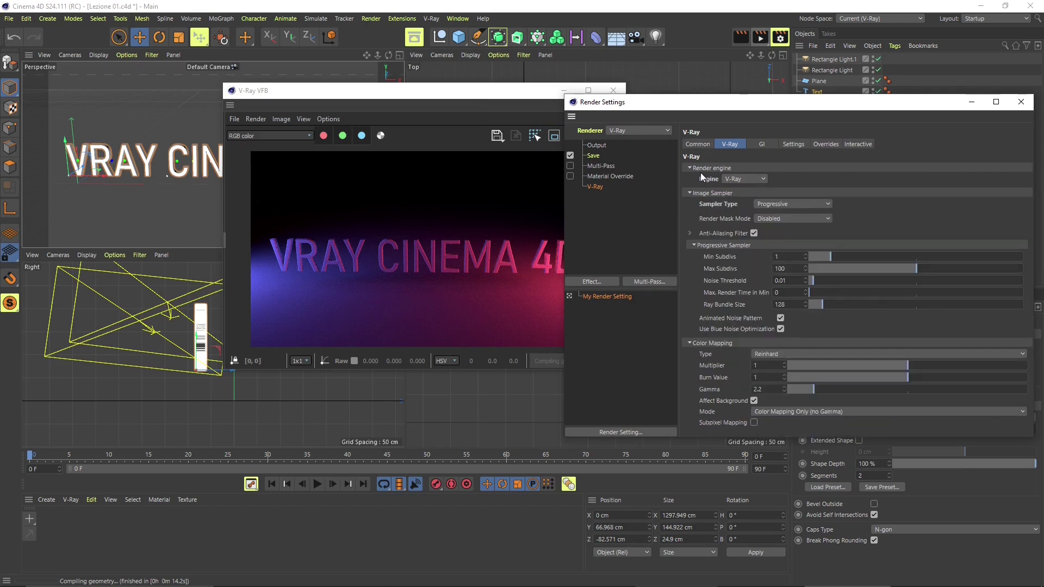
left_click(505, 100)
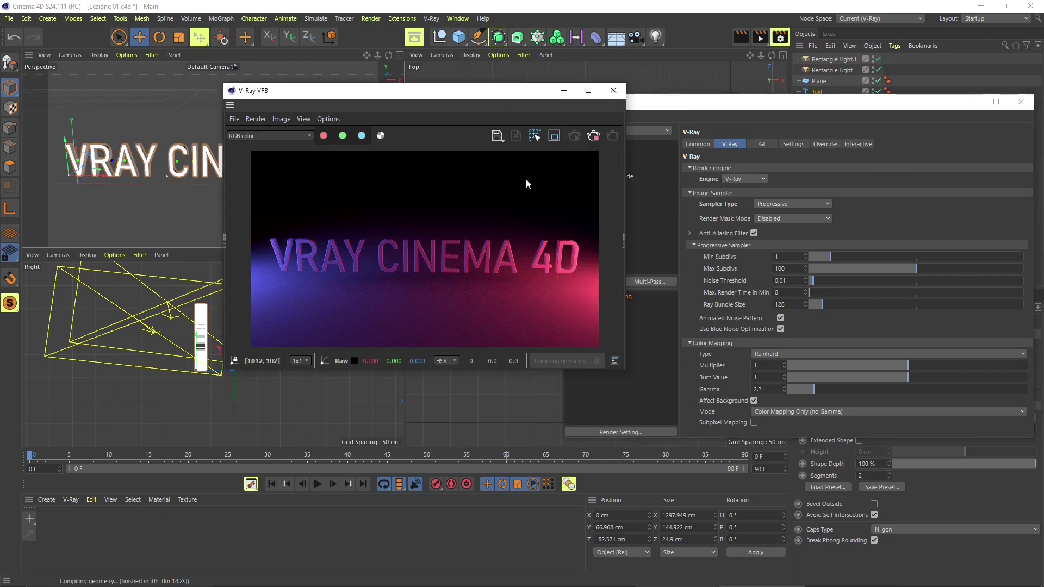
left_click(635, 172)
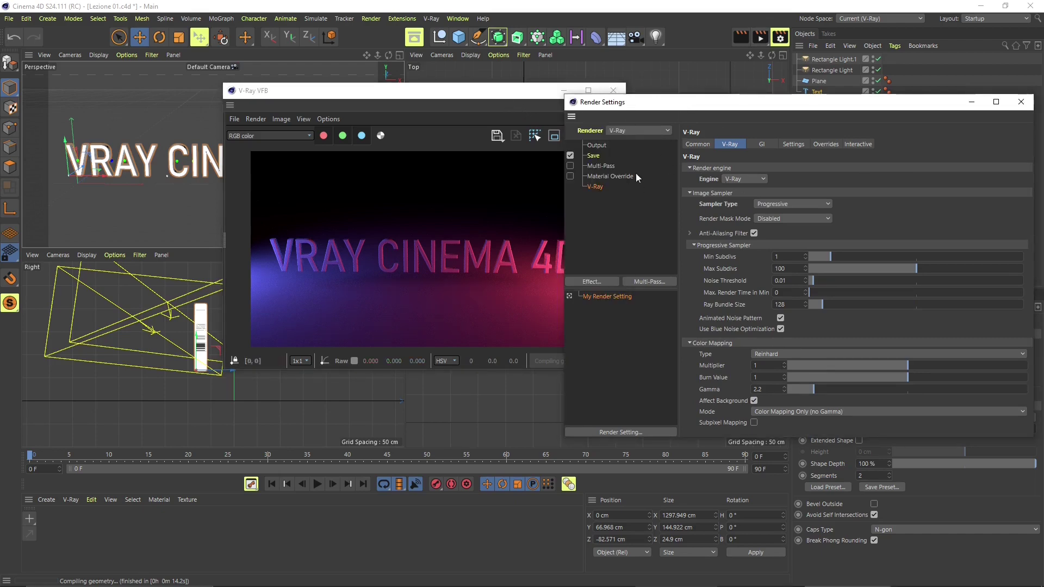
Step: Change the output width from 1280 to 1920 and height from 720 to 1080
left_click(605, 144)
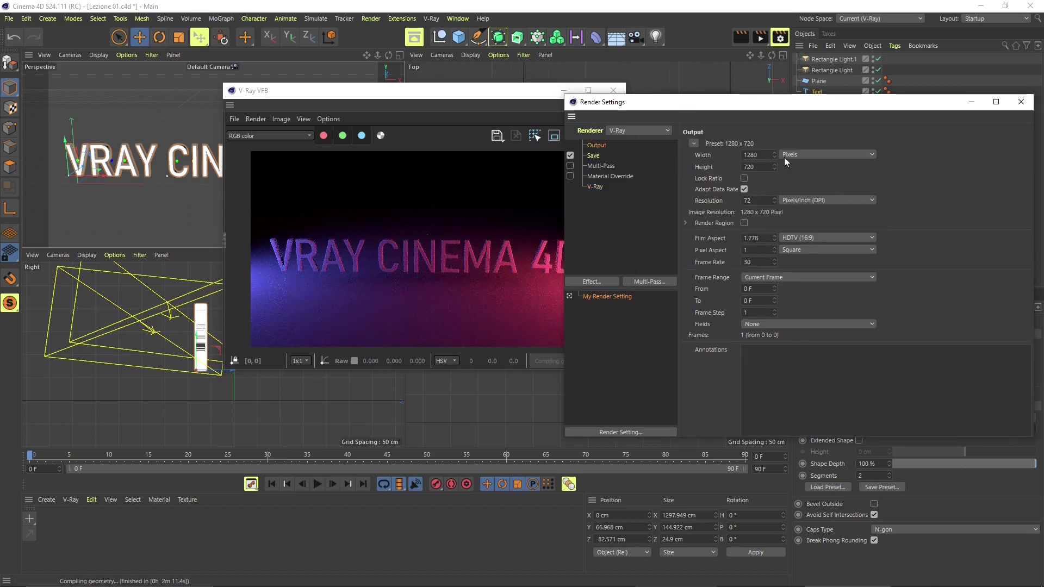
left_click(762, 156)
double_click(748, 155)
type("1920")
key("Return")
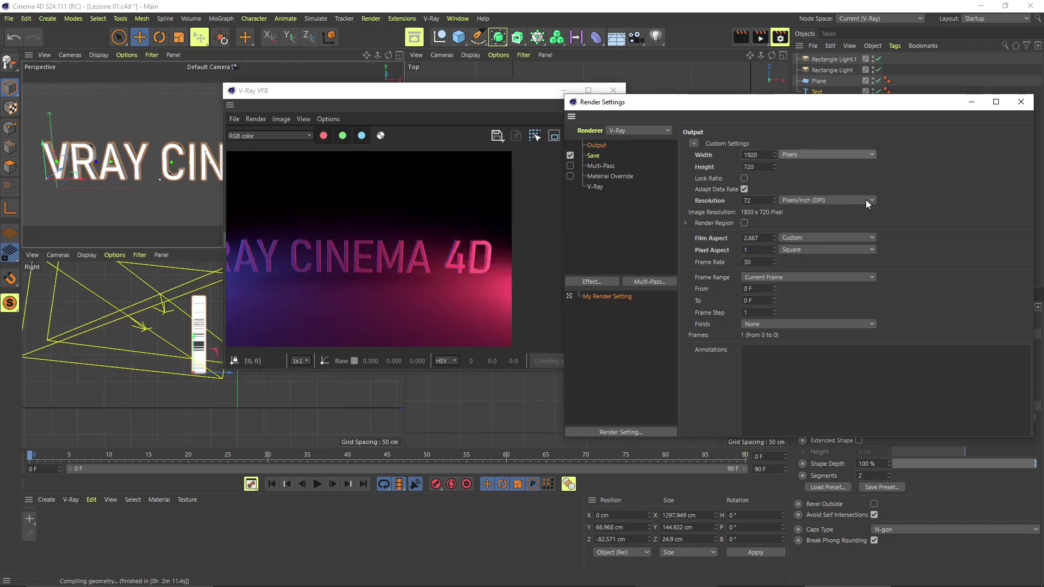
double_click(753, 167)
type("1080")
key("Return")
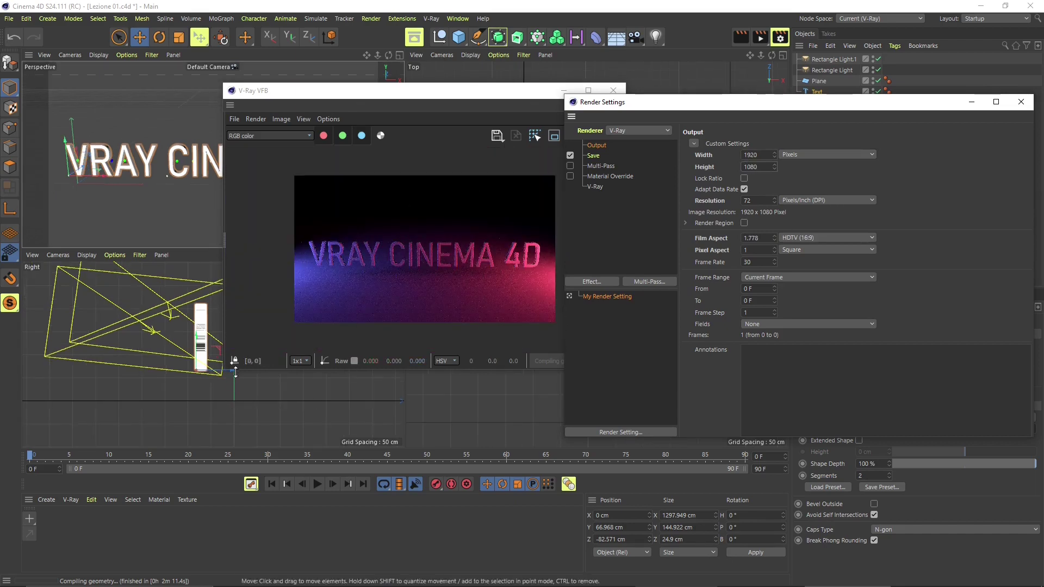
Step: Enlarge and reposition the render window to show the wider 1920 x 1080 frame
left_click_drag(222, 371, 126, 454)
left_click_drag(369, 94, 425, 74)
scroll(422, 290, "up", 3)
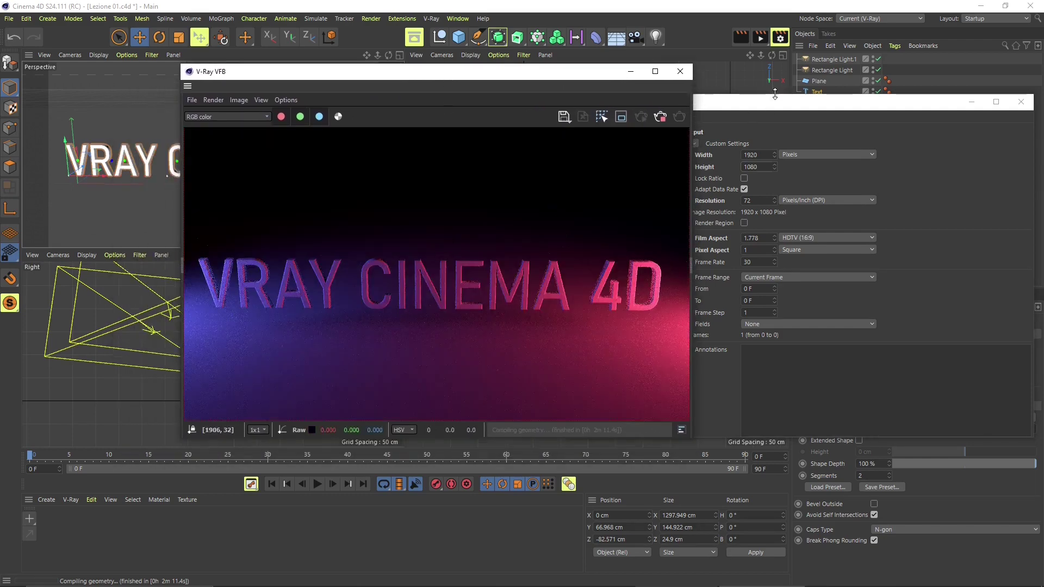
left_click(765, 109)
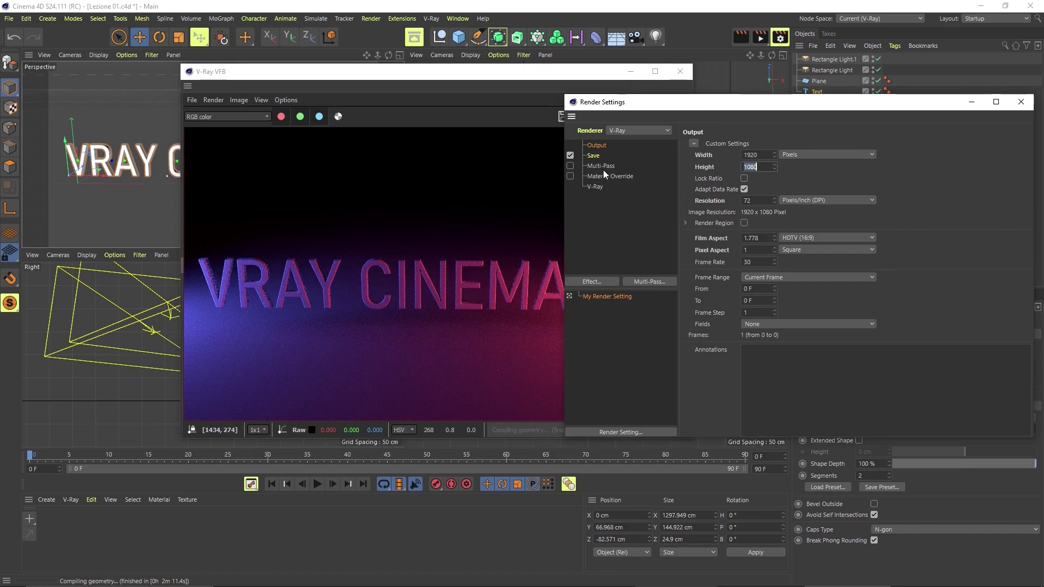
Step: On the Save page, switch the saved image format from TIF to JPG
left_click(593, 156)
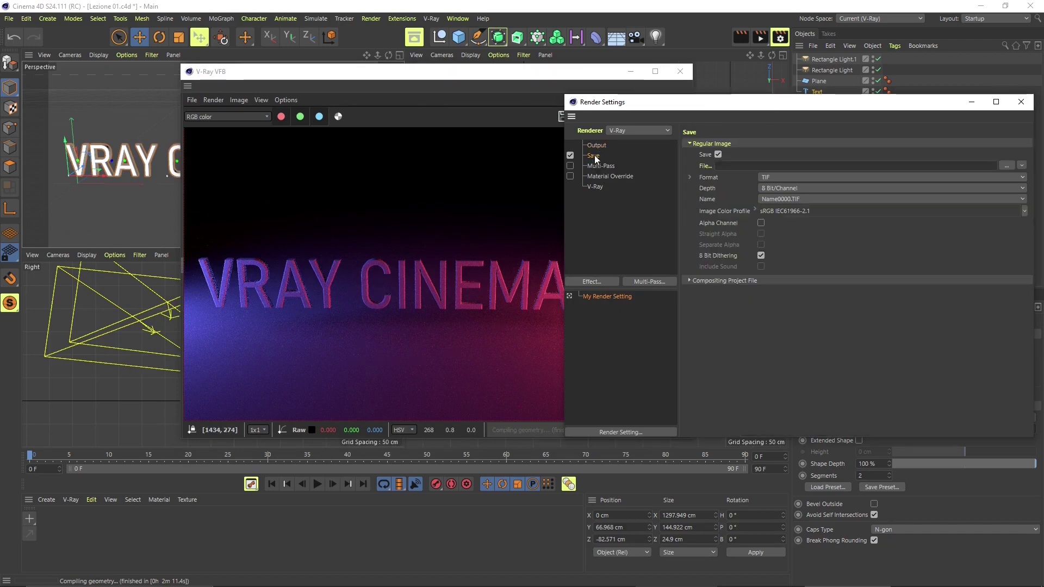
left_click(721, 165)
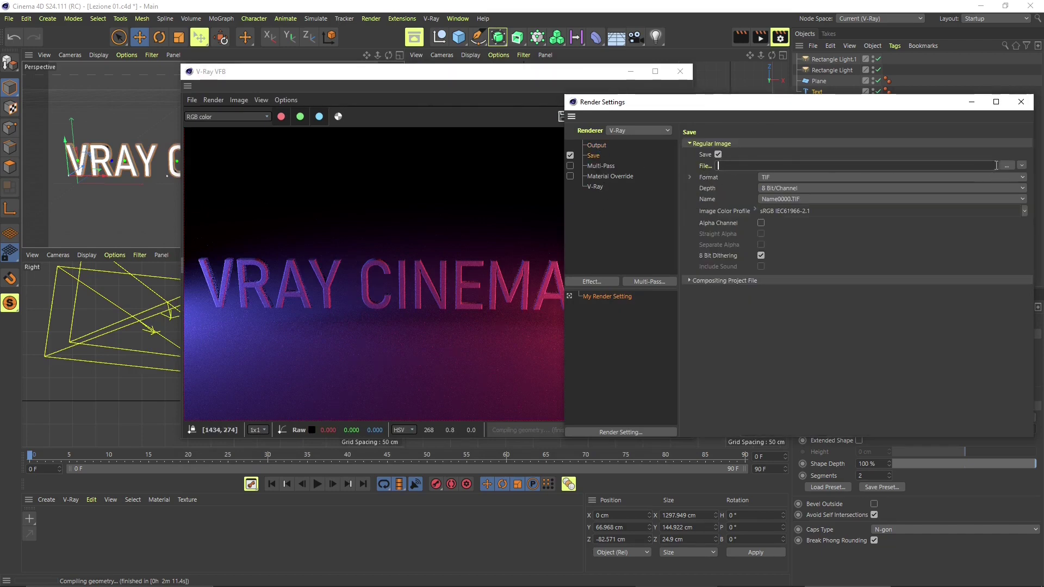
left_click(774, 177)
left_click(784, 260)
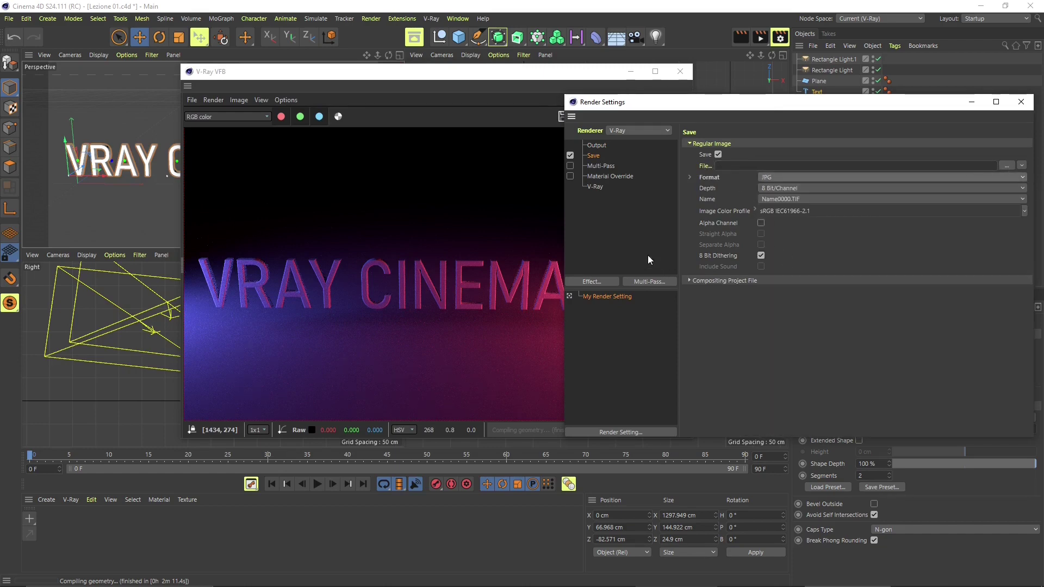
left_click_drag(816, 102, 780, 105)
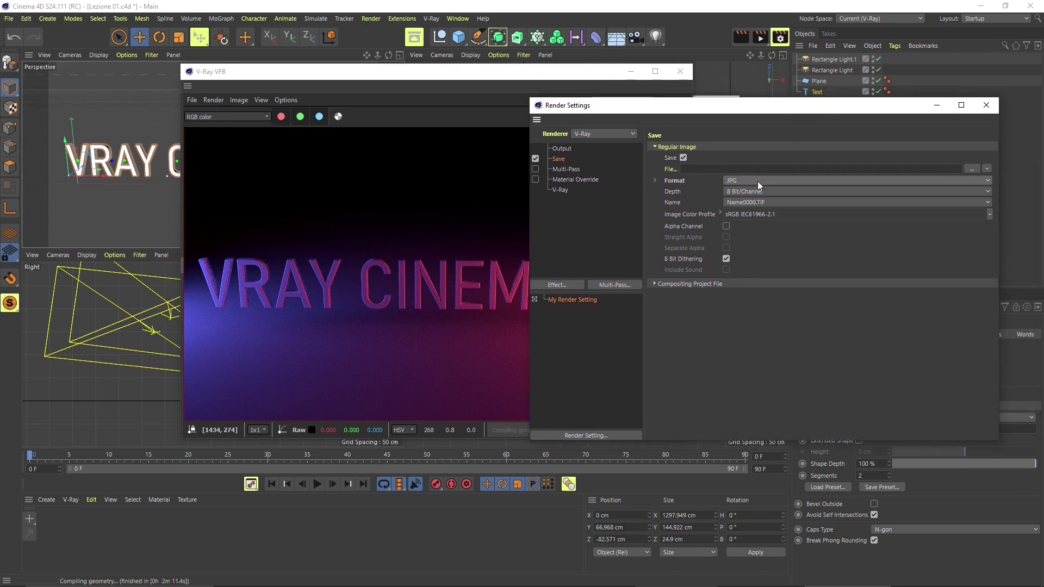
Step: Close Render Settings, dismiss the VFB save options, and enlarge the V-Ray frame buffer
left_click(986, 105)
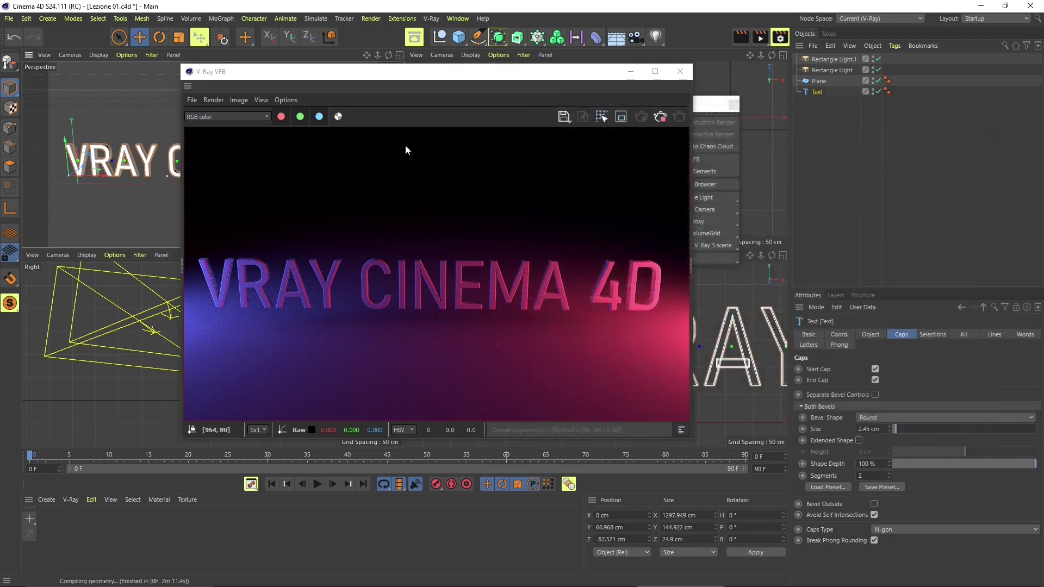
left_click(348, 77)
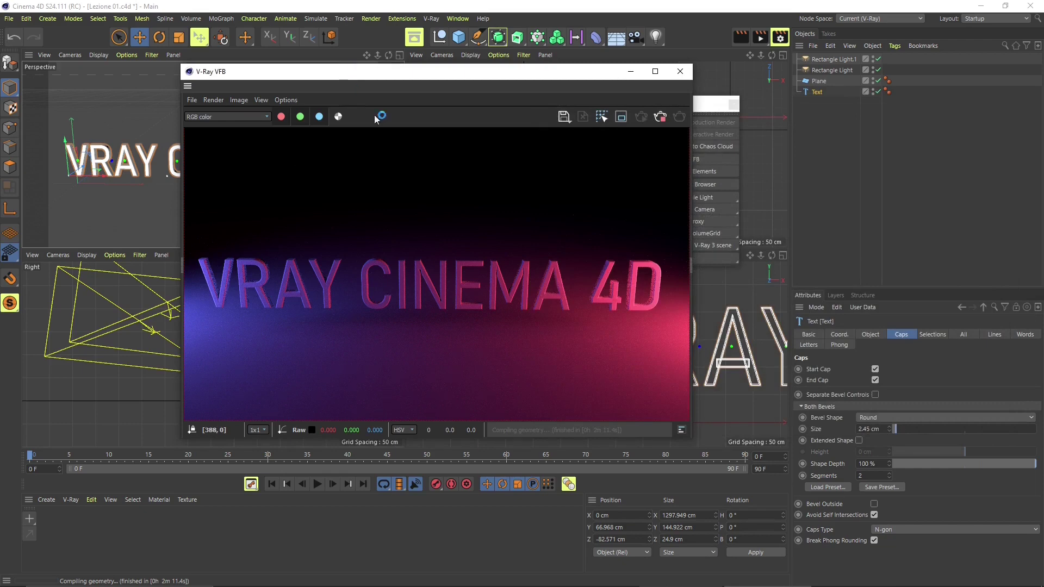
left_click(566, 119)
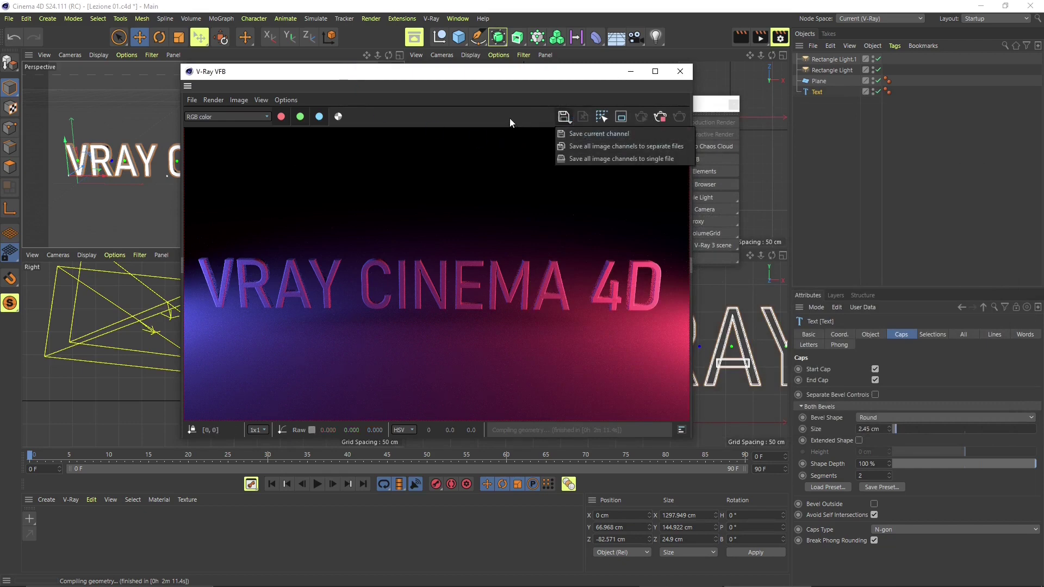
left_click(553, 119)
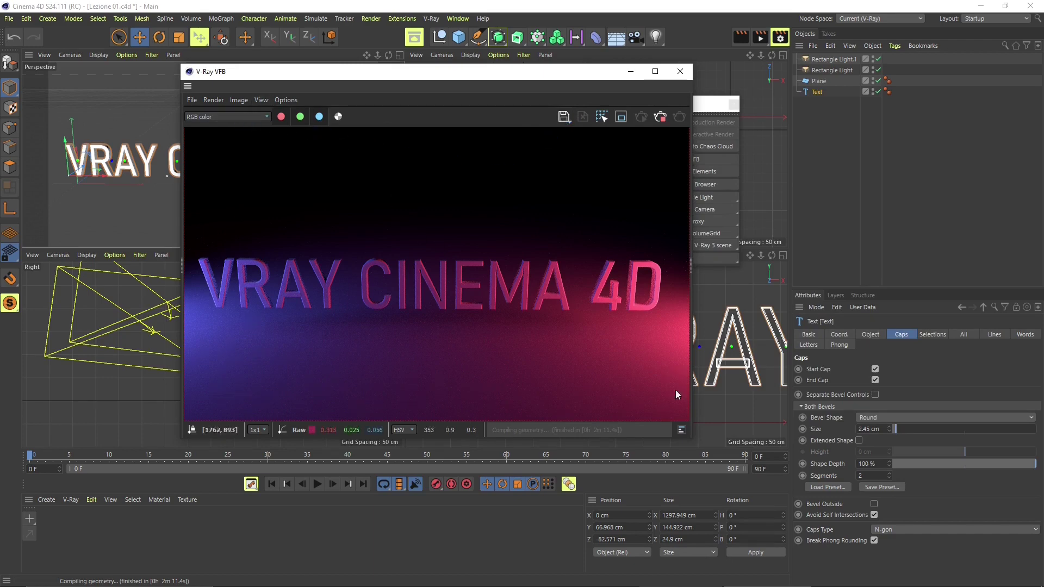
left_click_drag(693, 441, 811, 487)
left_click_drag(504, 80, 459, 68)
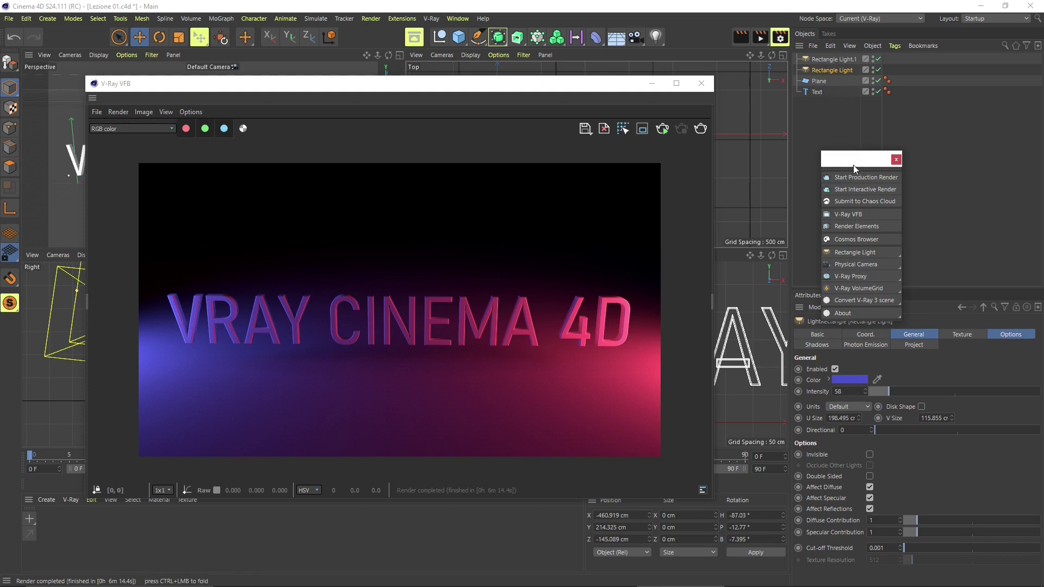
left_click_drag(853, 165, 841, 167)
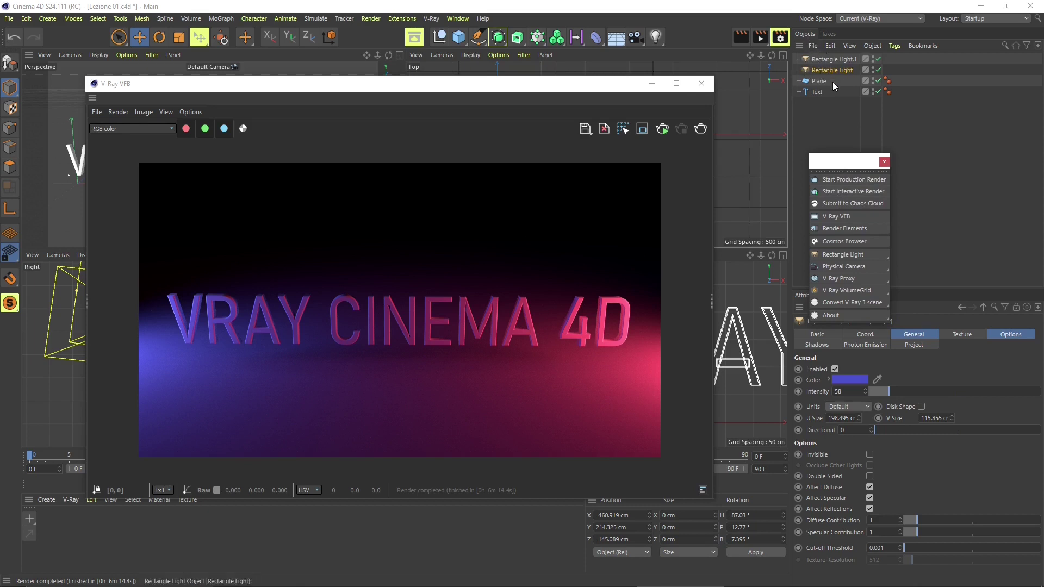
left_click_drag(833, 161, 818, 155)
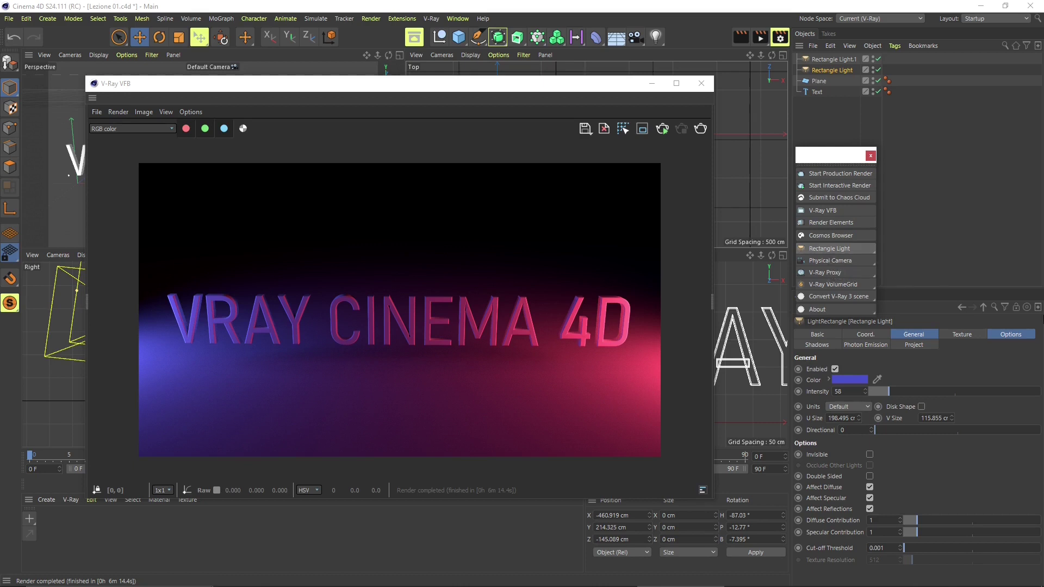
left_click_drag(827, 163, 836, 165)
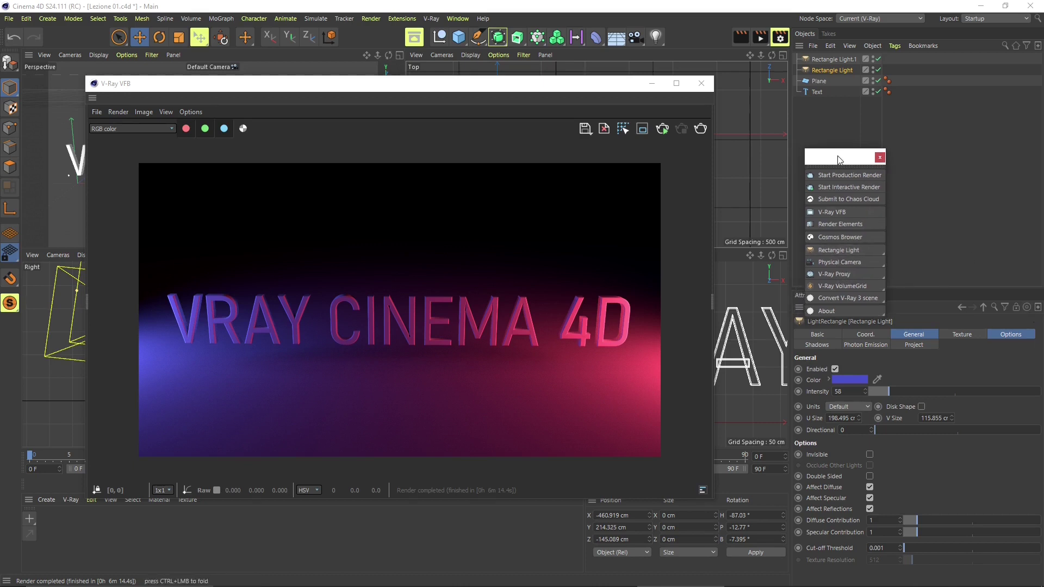